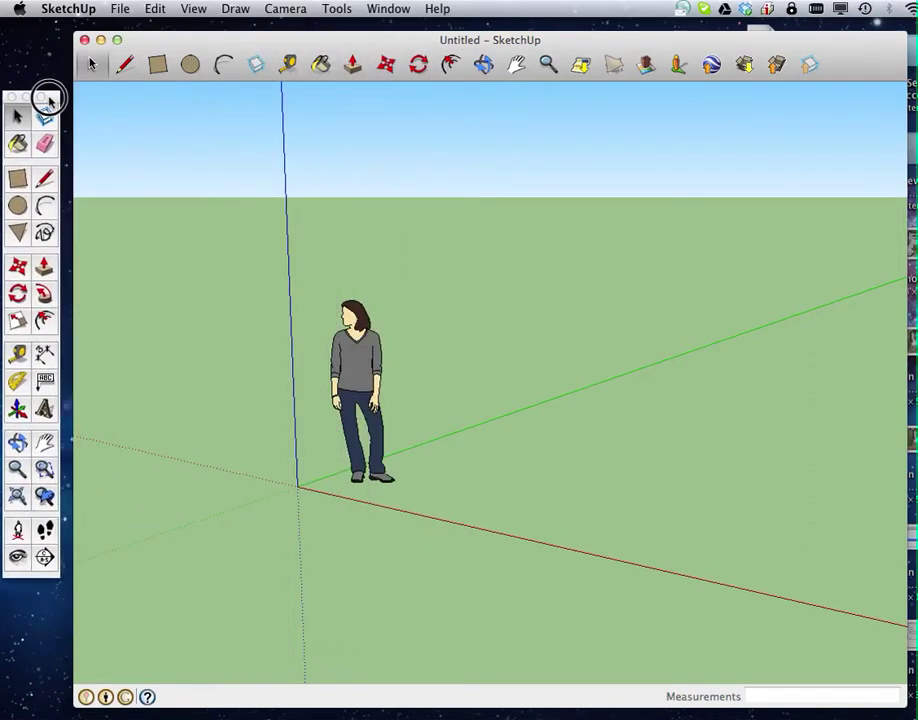
# Hide the Large Tool Set palette.
pyautogui.click(195, 9)
pyautogui.moveTo(237, 30)
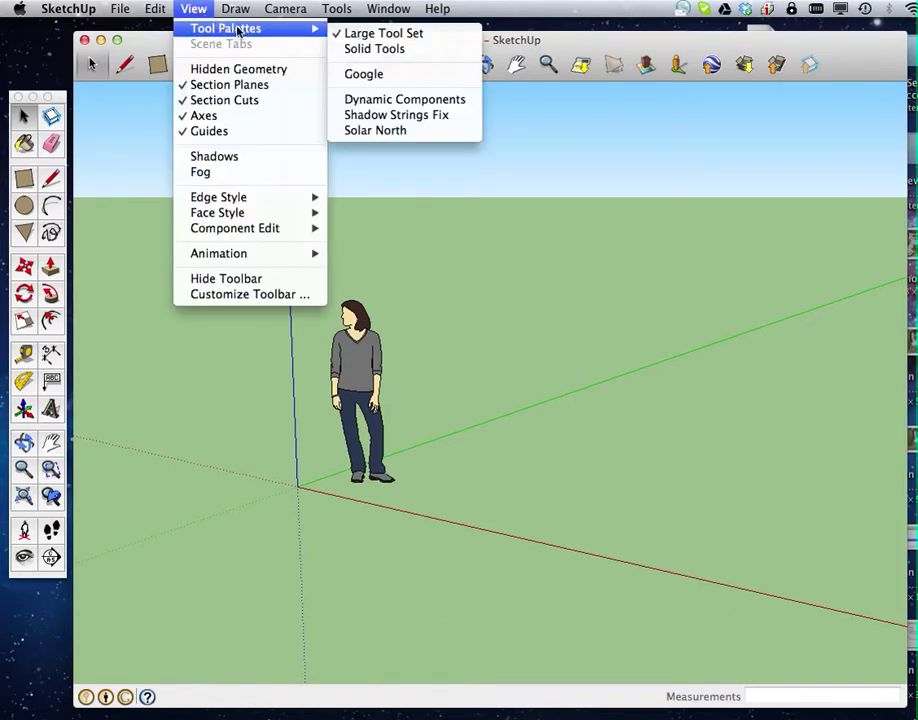
pyautogui.click(363, 38)
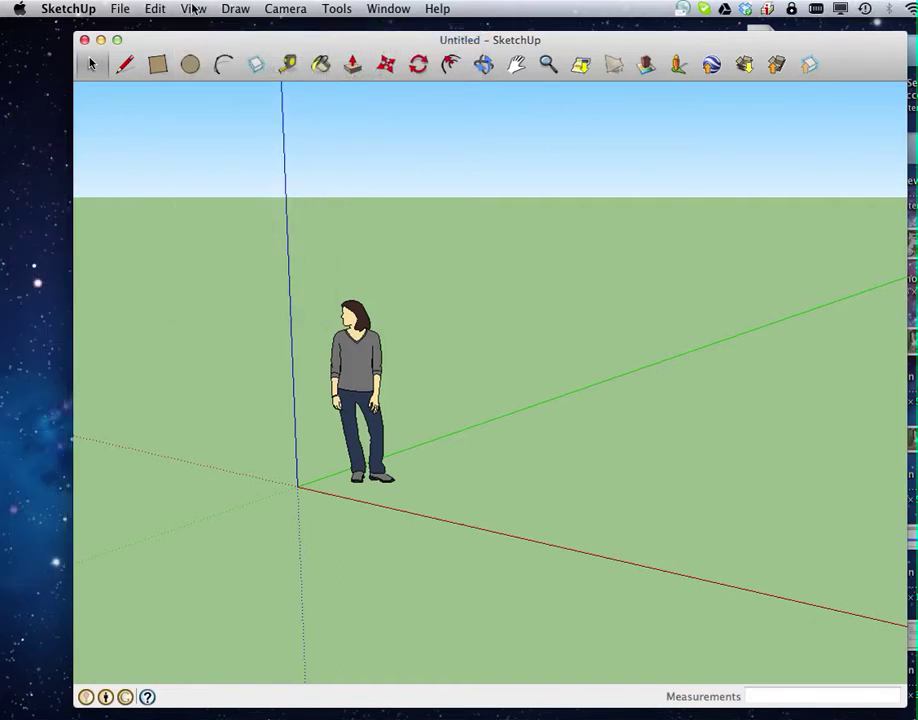
# Display the Large Tool Set palette and place it just beside the drawing window.
pyautogui.click(193, 9)
pyautogui.moveTo(300, 28)
pyautogui.click(373, 34)
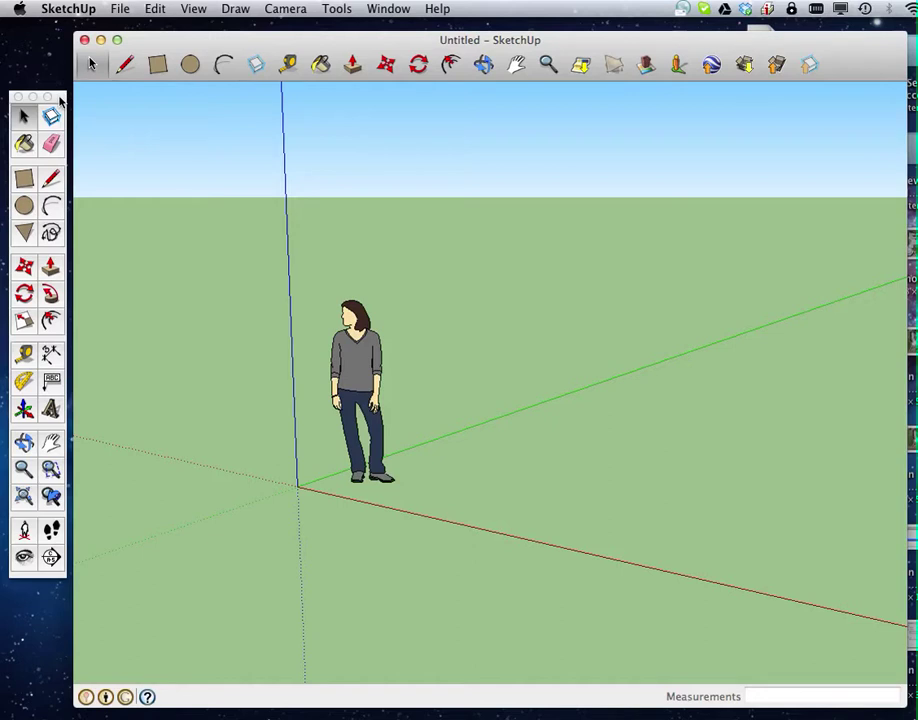
pyautogui.moveTo(60, 99)
pyautogui.mouseDown()
pyautogui.moveTo(154, 111)
pyautogui.moveTo(52, 110)
pyautogui.mouseUp()
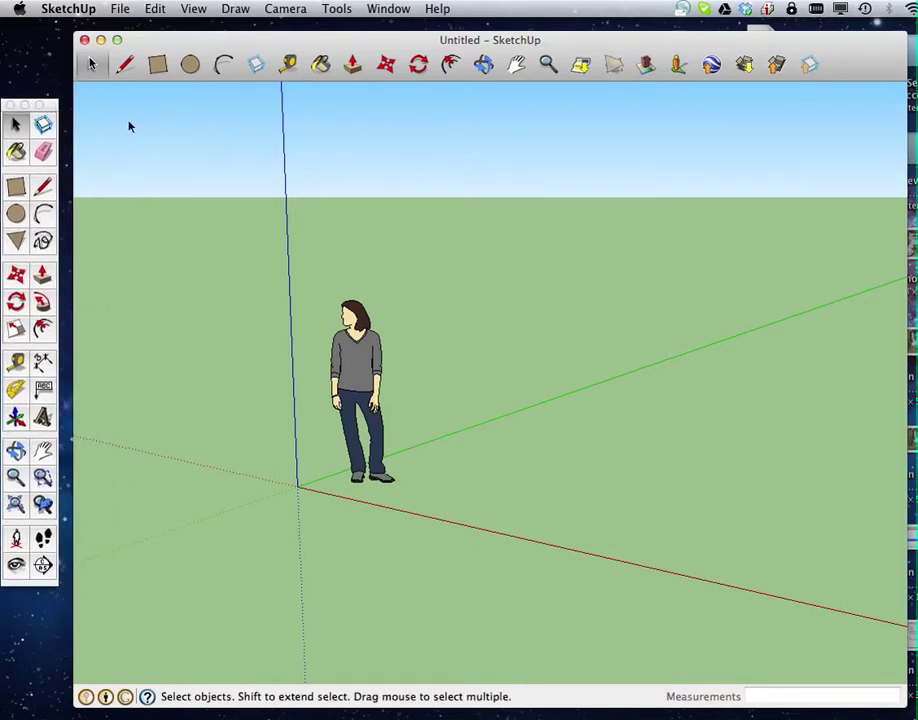
# Delete the standing person figure and undo the deletion.
pyautogui.click(361, 357)
pyautogui.press('Delete')
pyautogui.press('super+z')
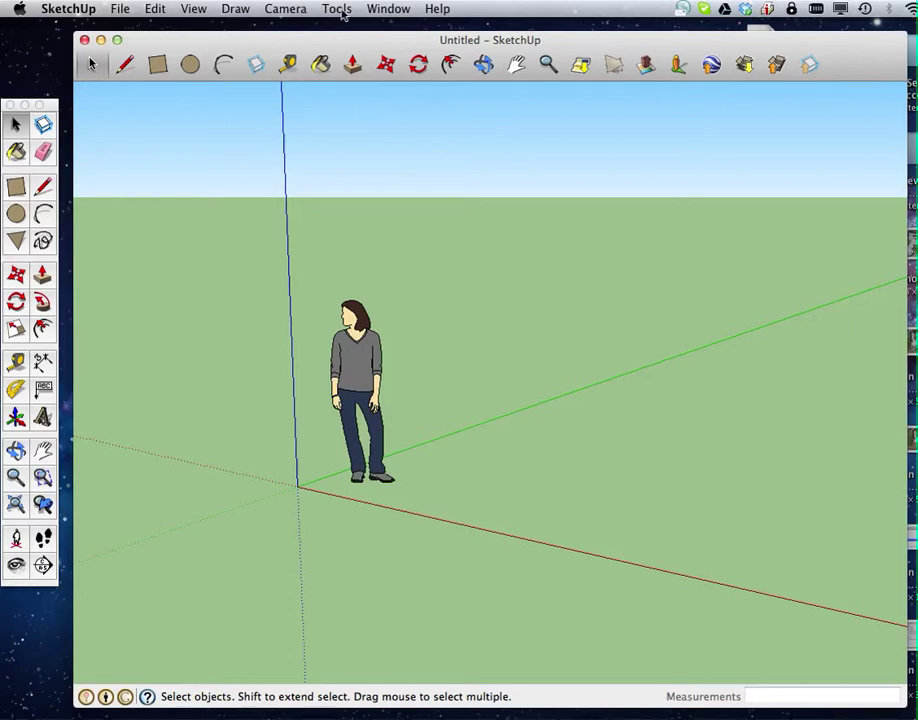
# Set the model's length units to Decimal format in Millimeters and close the model settings.
pyautogui.click(386, 9)
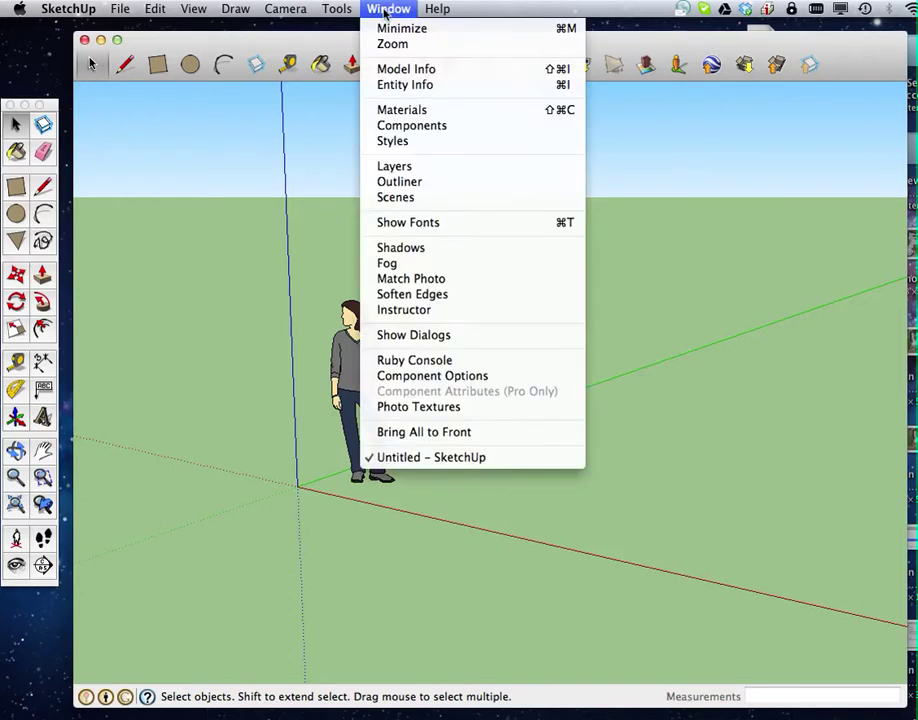
pyautogui.click(405, 70)
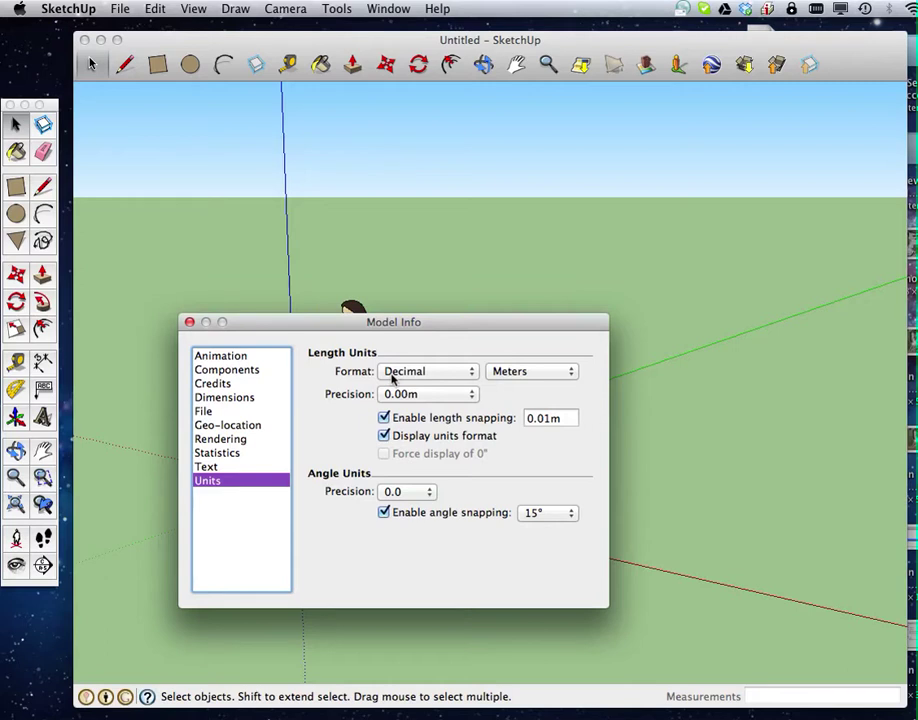
pyautogui.click(514, 378)
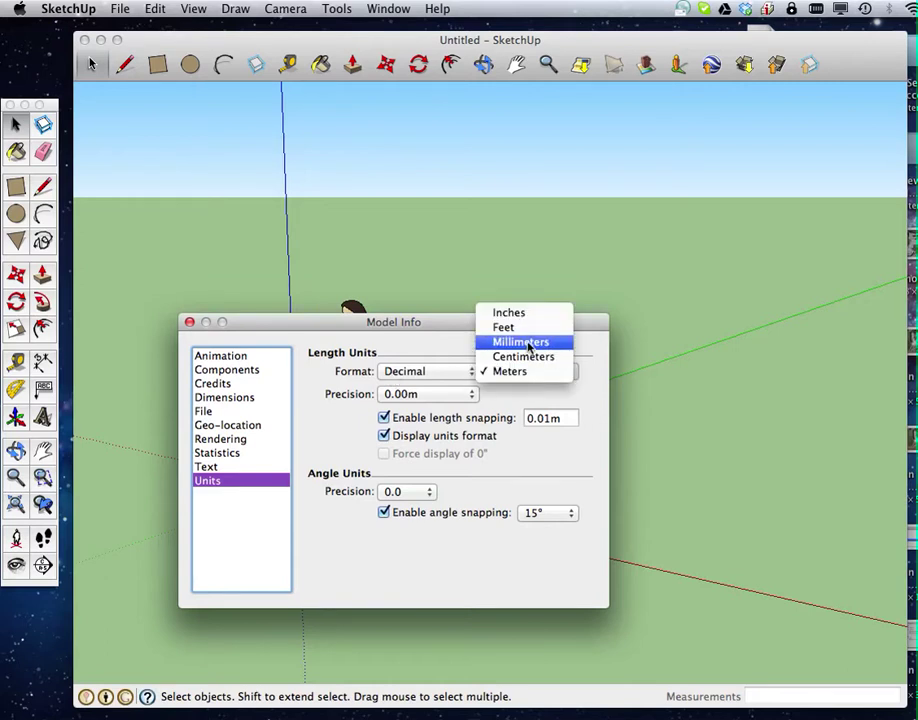
pyautogui.click(529, 343)
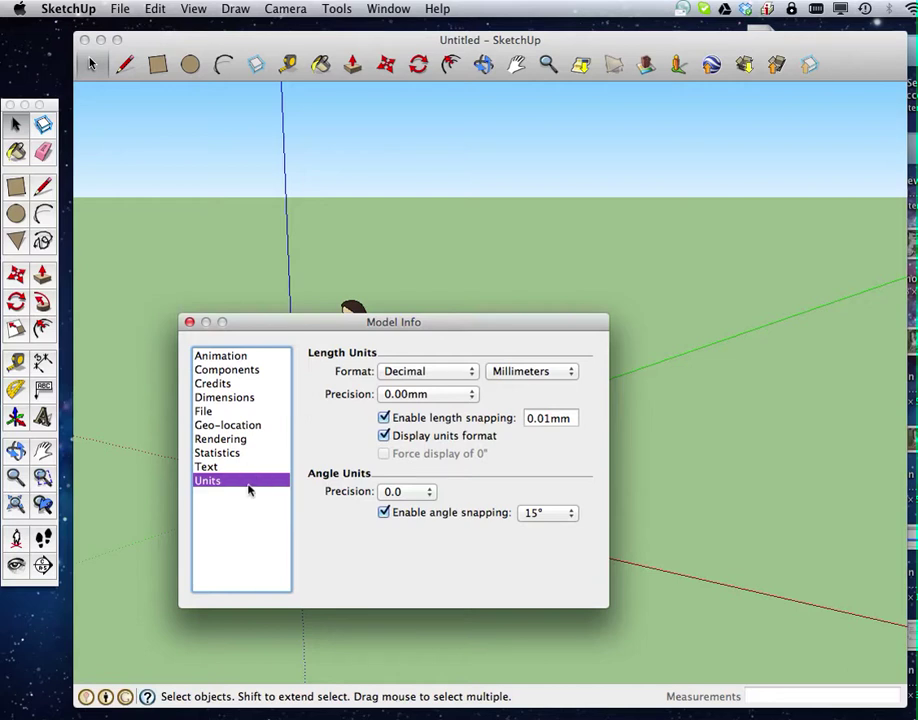
pyautogui.click(437, 374)
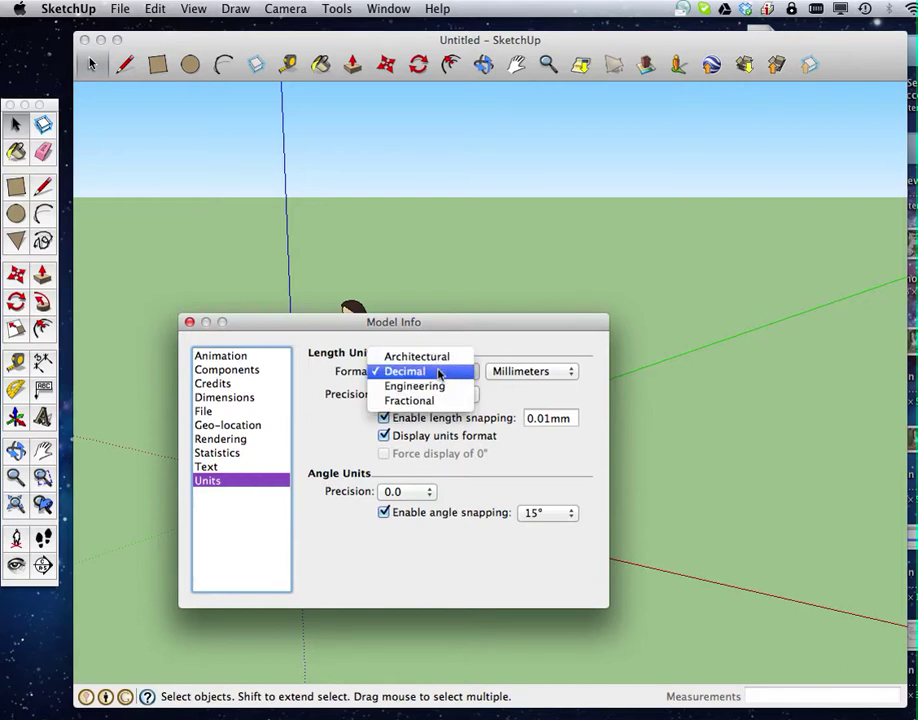
pyautogui.click(437, 372)
pyautogui.click(518, 371)
pyautogui.click(524, 371)
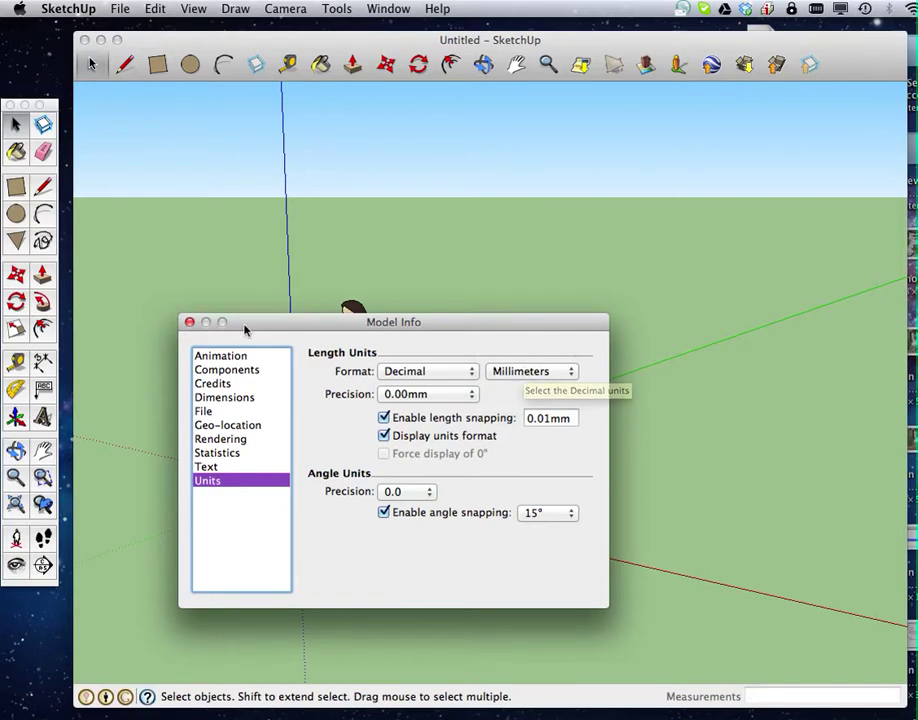
pyautogui.click(188, 323)
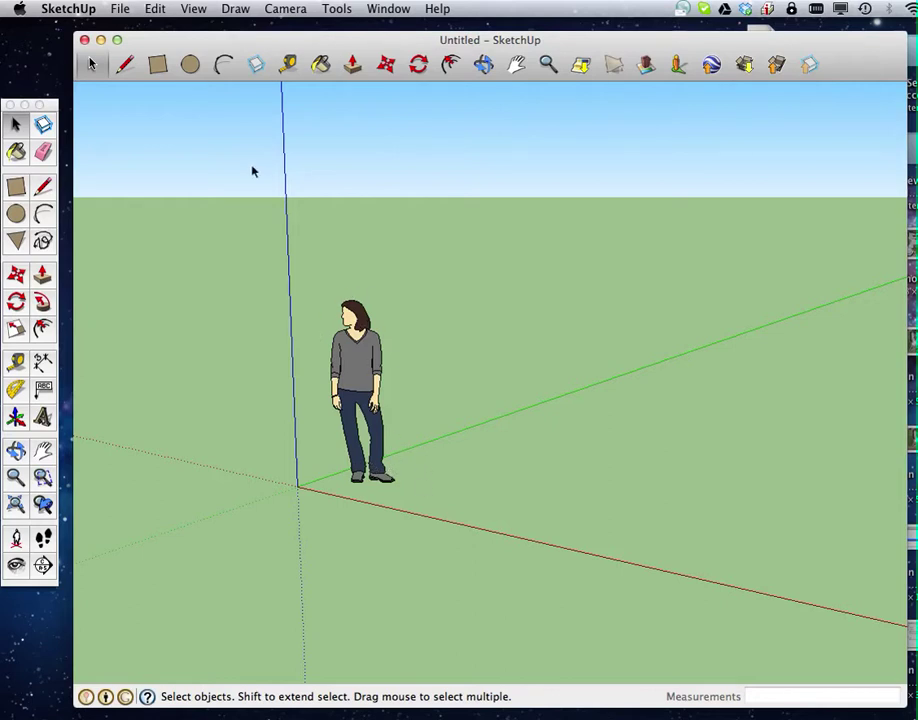
# Draw a 100 by 20 mm rectangle on the ground beside the person figure.
pyautogui.click(17, 188)
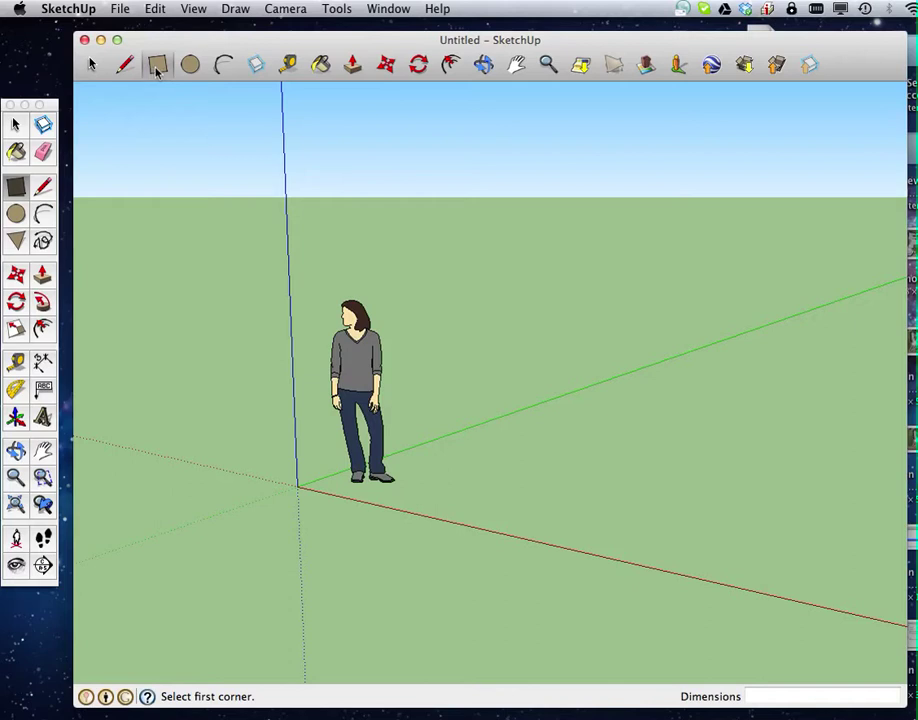
pyautogui.click(428, 487)
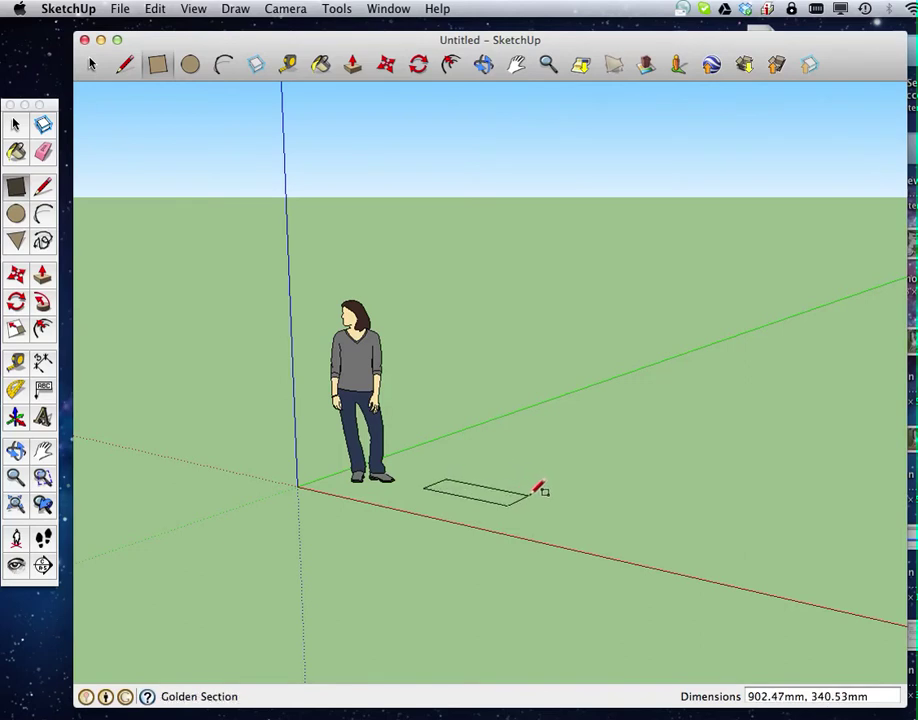
pyautogui.write('100,20')
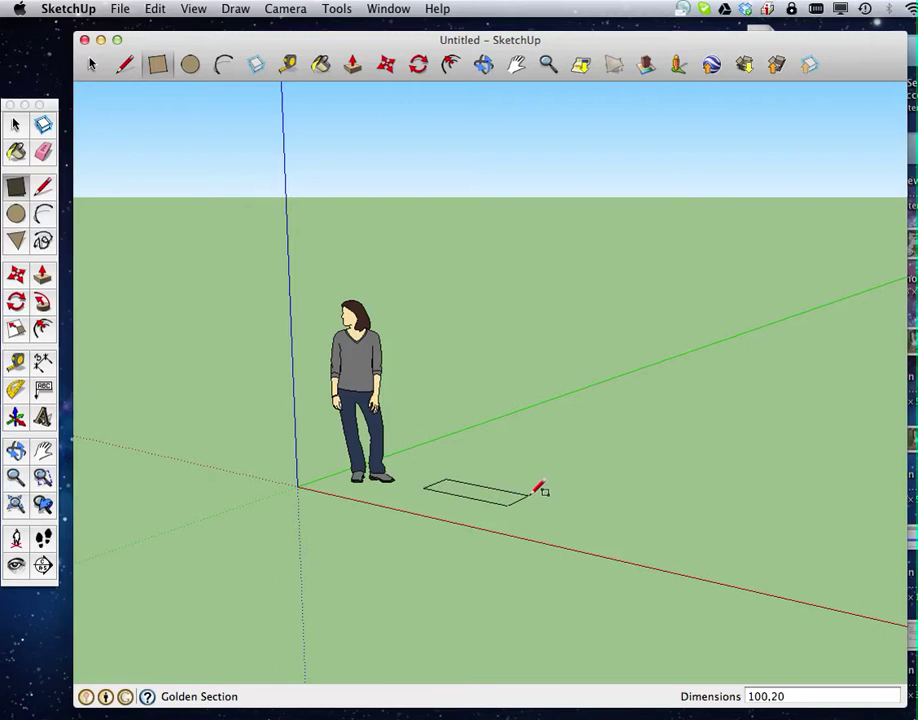
pyautogui.press('Return')
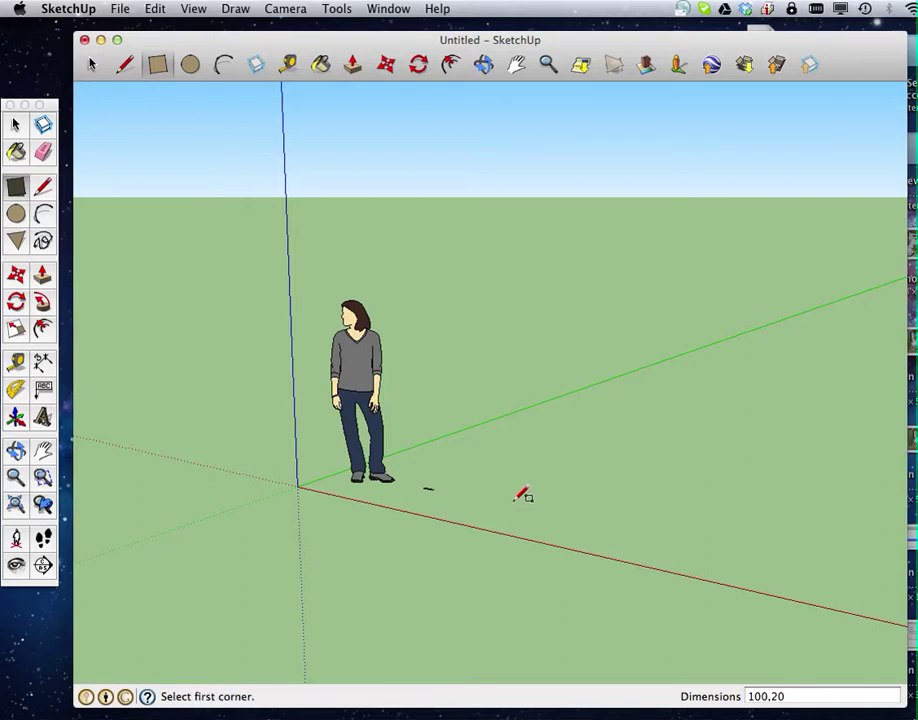
# Push/Pull the 100 by 20 mm rectangle up 20 mm to form a solid bar.
pyautogui.scroll(6, 441, 505)
pyautogui.scroll(6, 439, 441)
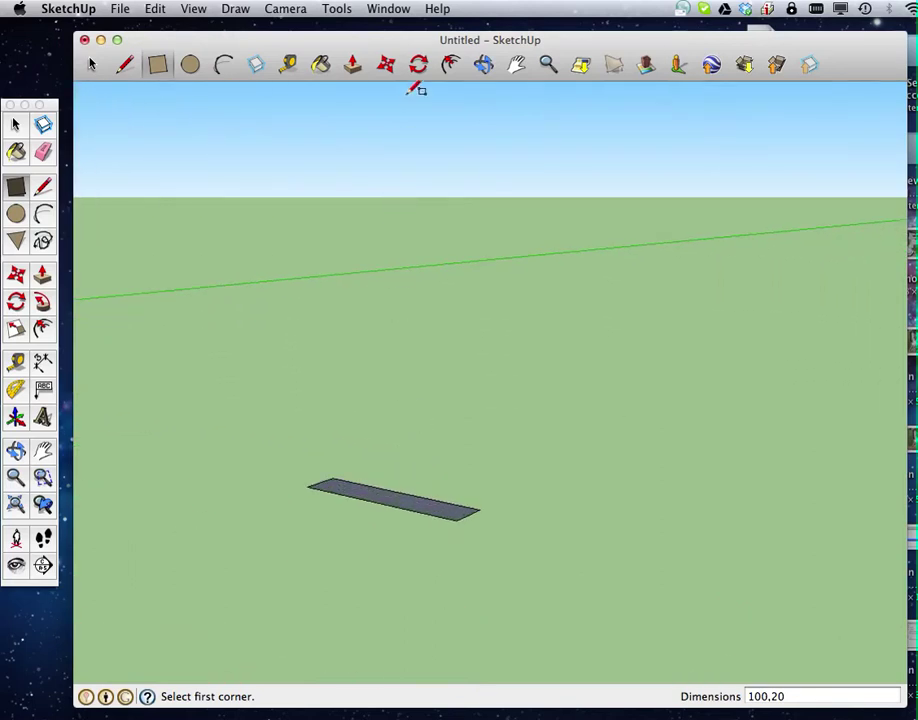
pyautogui.click(483, 64)
pyautogui.moveTo(451, 320); pyautogui.dragTo(272, 475)
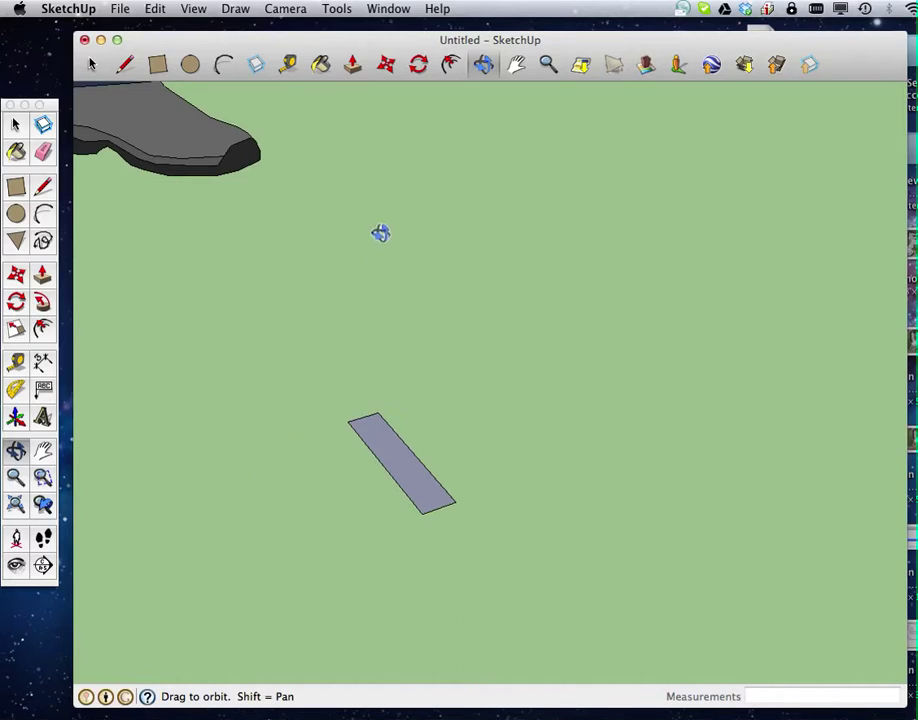
pyautogui.click(352, 66)
pyautogui.click(402, 466)
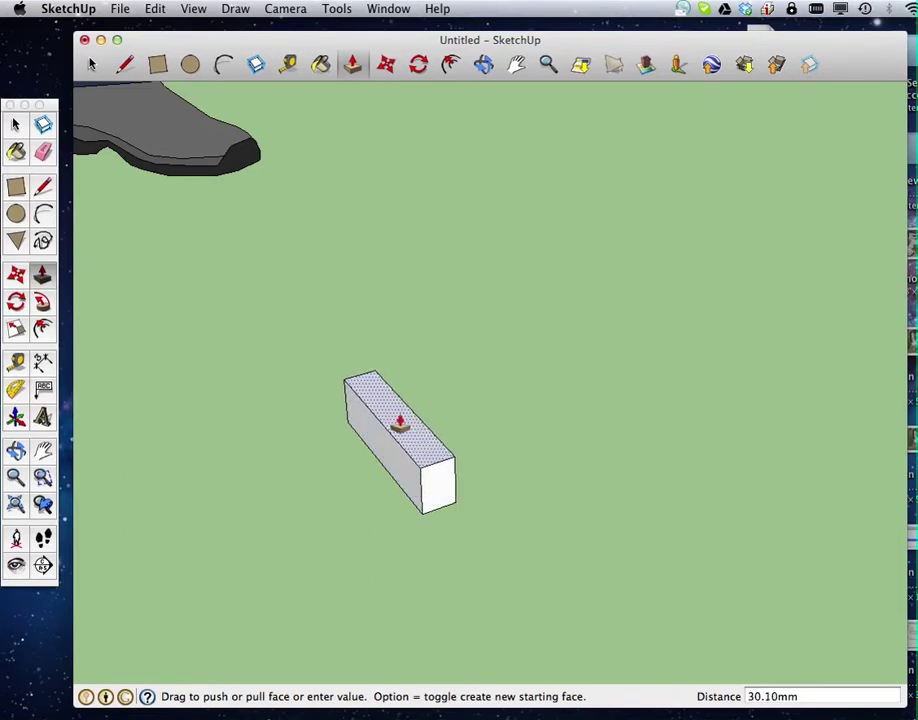
pyautogui.write('20')
pyautogui.press('Return')
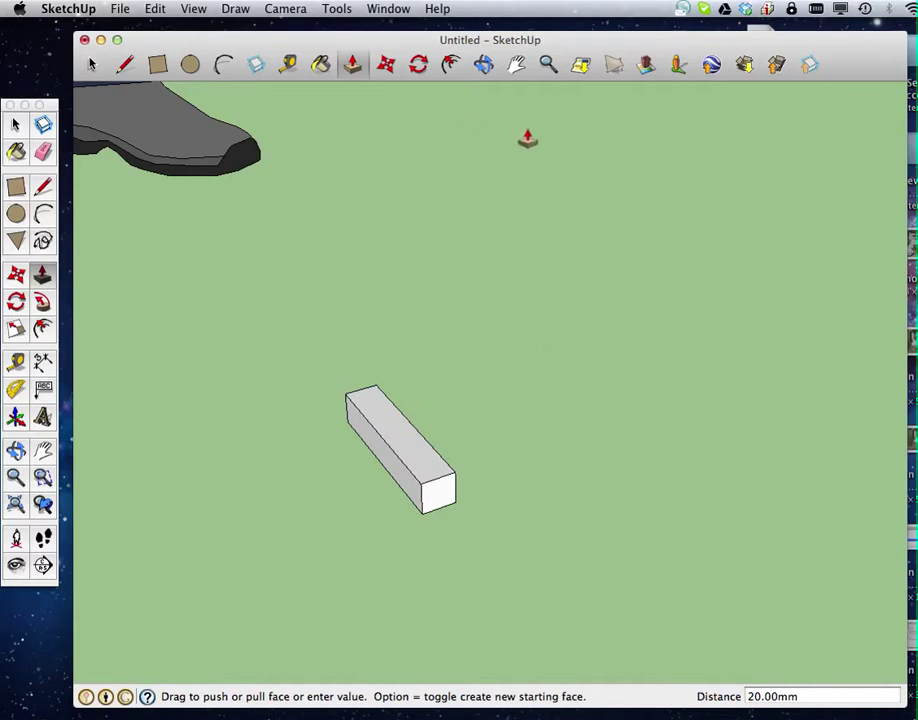
# Draw a second rectangle of about 31 by 24 mm on the ground next to the bar.
pyautogui.moveTo(473, 172); pyautogui.dragTo(402, 395, button='middle')
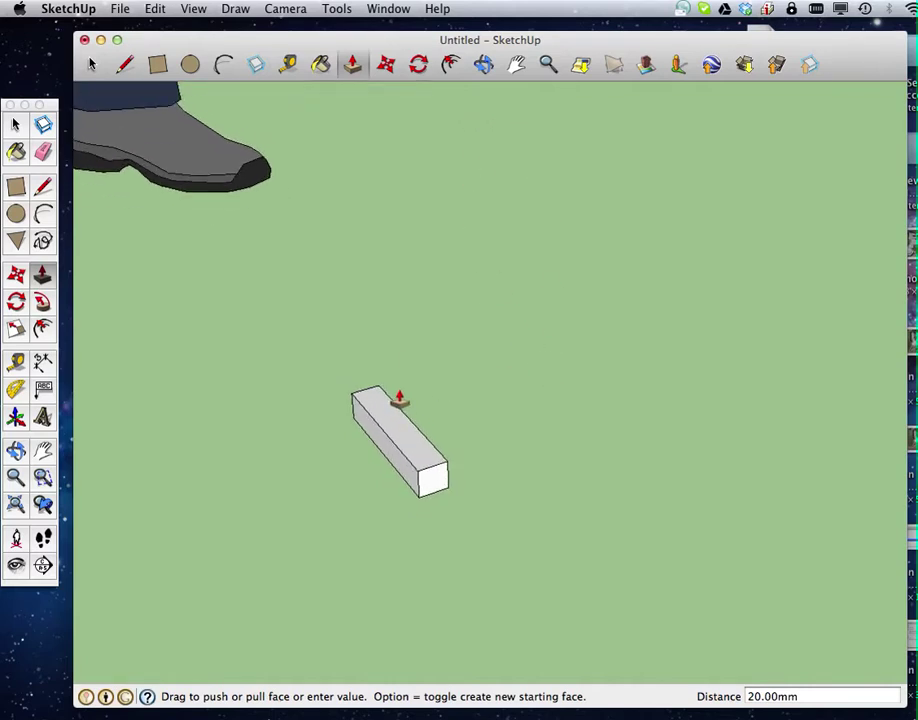
pyautogui.scroll(3, 399, 398)
pyautogui.scroll(-2, 399, 398)
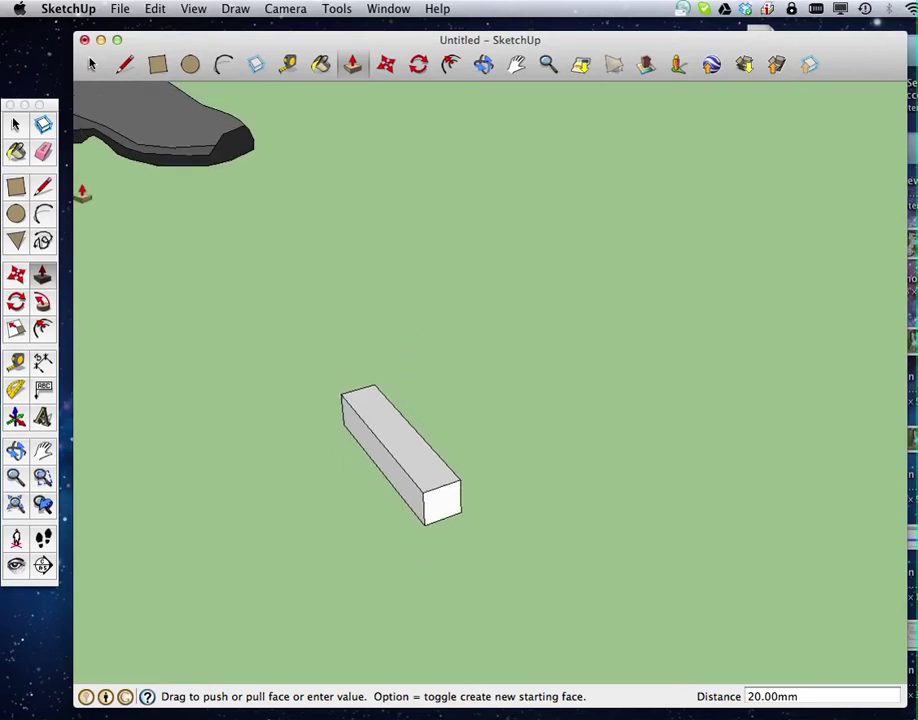
pyautogui.click(16, 187)
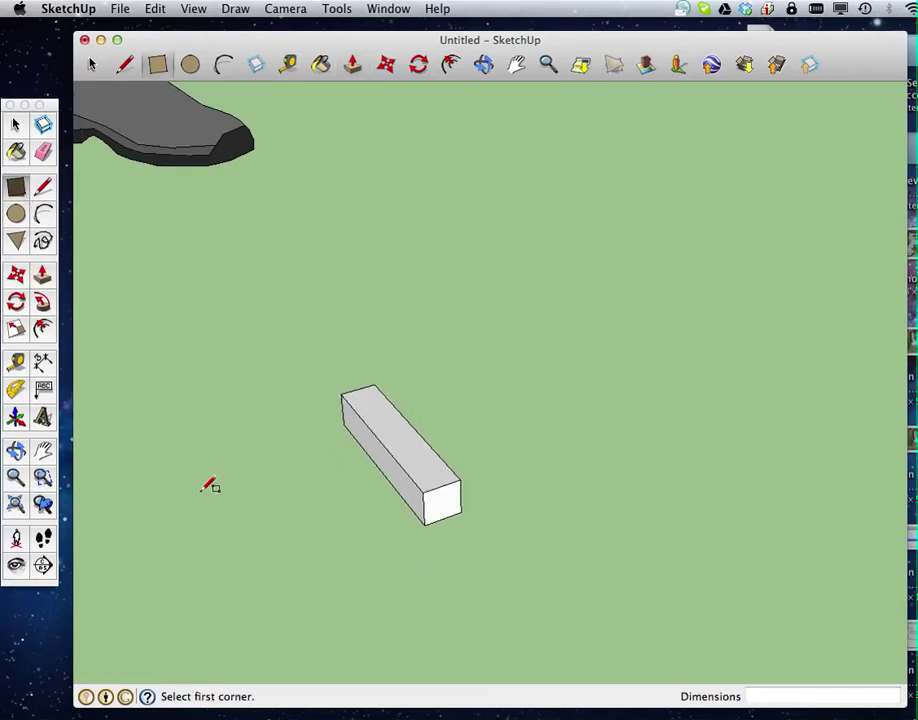
pyautogui.click(281, 490)
pyautogui.click(341, 512)
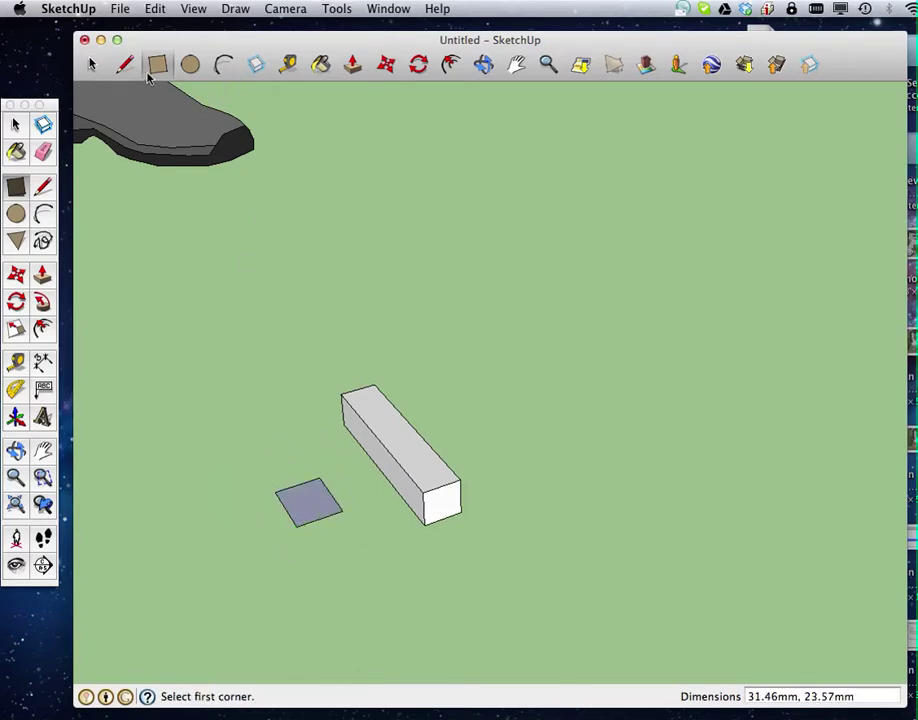
# Push/Pull the small rectangle up 20 mm to match the bar's height, and extend the block's near end about 30 mm.
pyautogui.click(352, 65)
pyautogui.moveTo(303, 506); pyautogui.dragTo(388, 443)
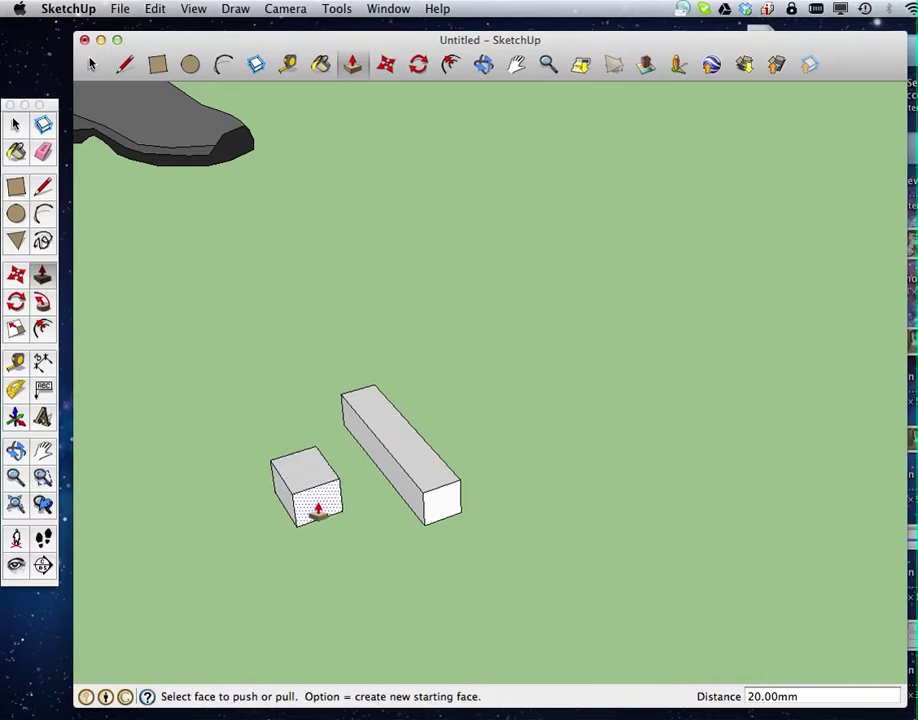
pyautogui.moveTo(318, 510); pyautogui.dragTo(445, 513)
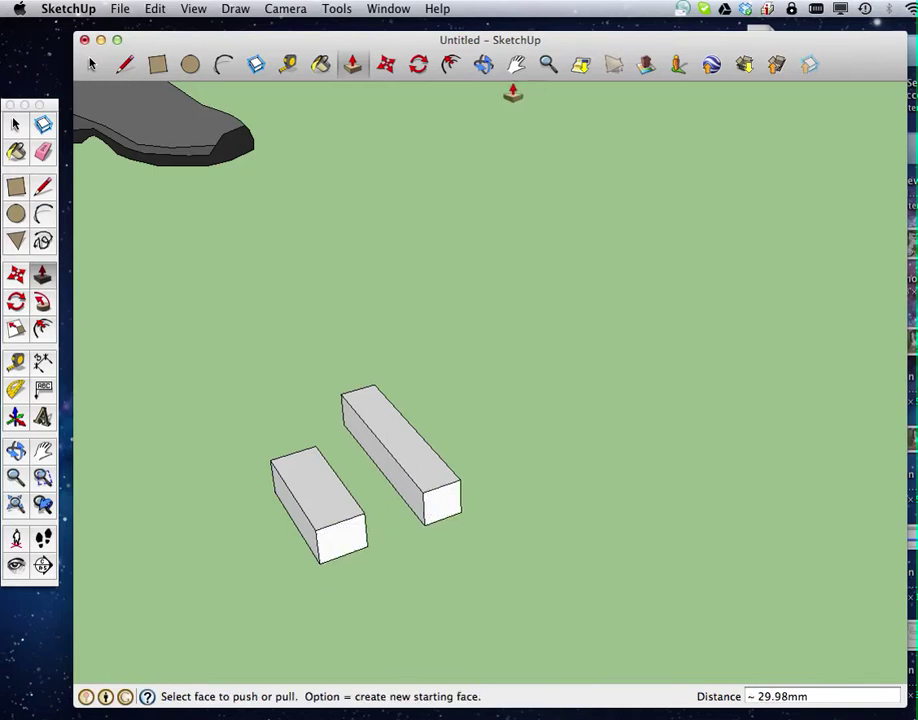
# Push/Pull the opposite end face of the second block outward by about 39 mm.
pyautogui.click(483, 64)
pyautogui.moveTo(250, 378); pyautogui.dragTo(888, 280)
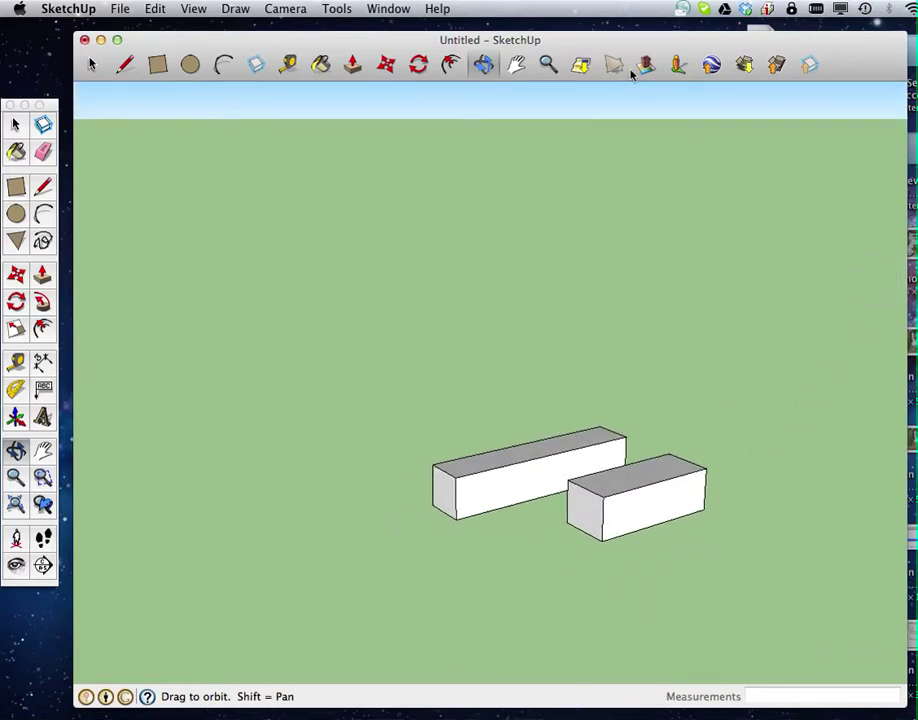
pyautogui.click(352, 64)
pyautogui.click(584, 512)
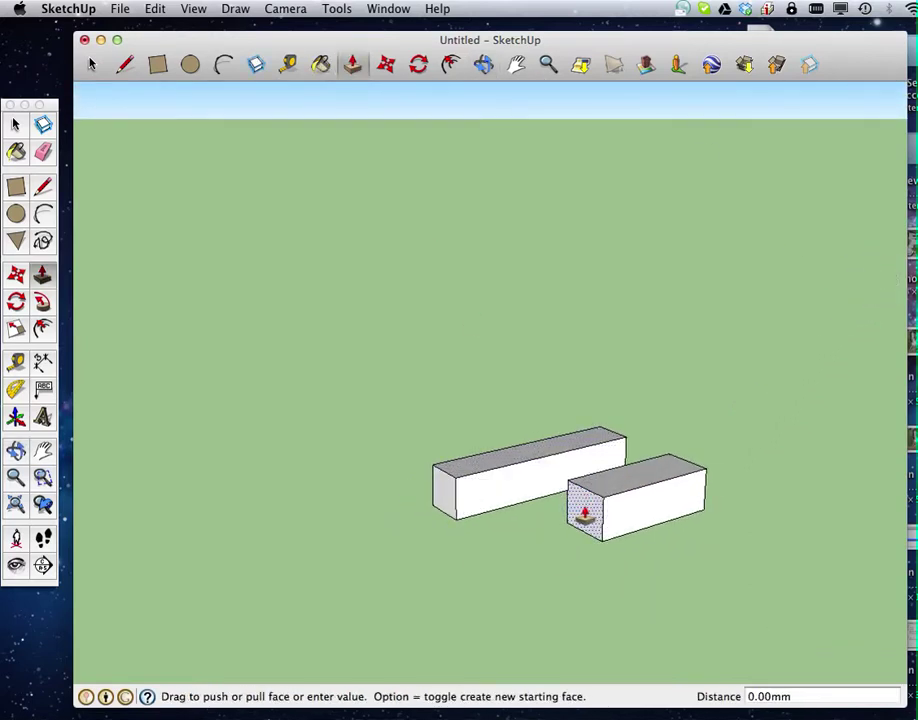
pyautogui.click(452, 492)
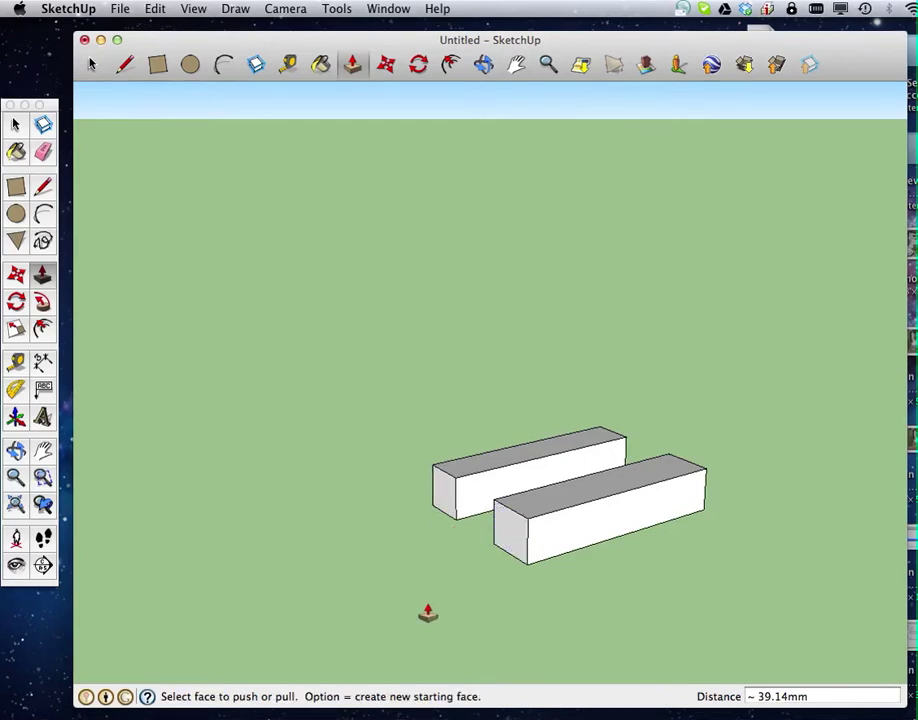
# Extend the same end face of the second block by a further 10 mm.
pyautogui.click(508, 537)
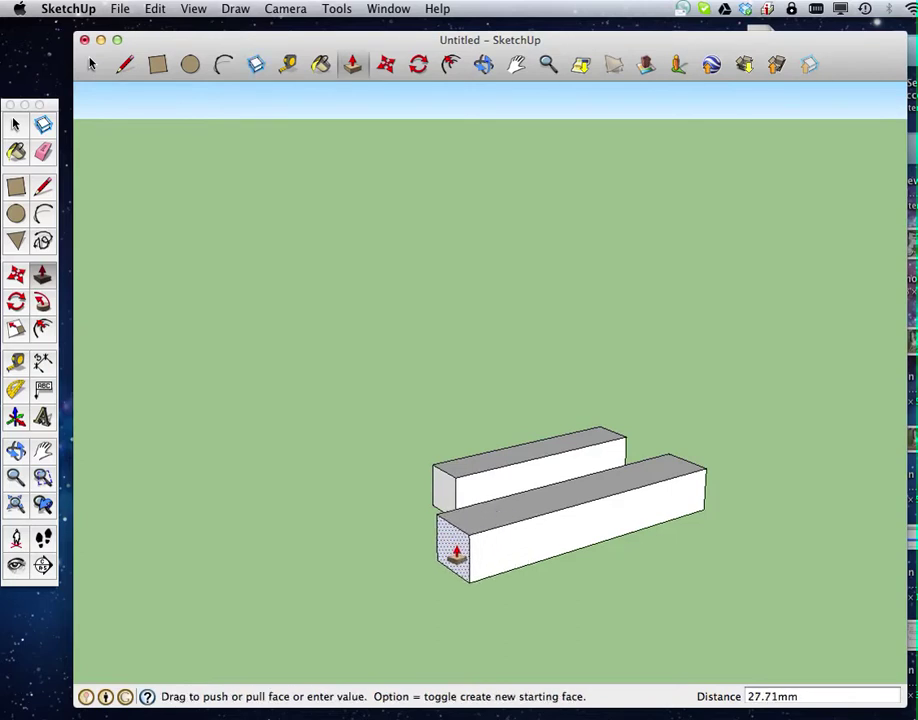
pyautogui.write('10')
pyautogui.press('Return')
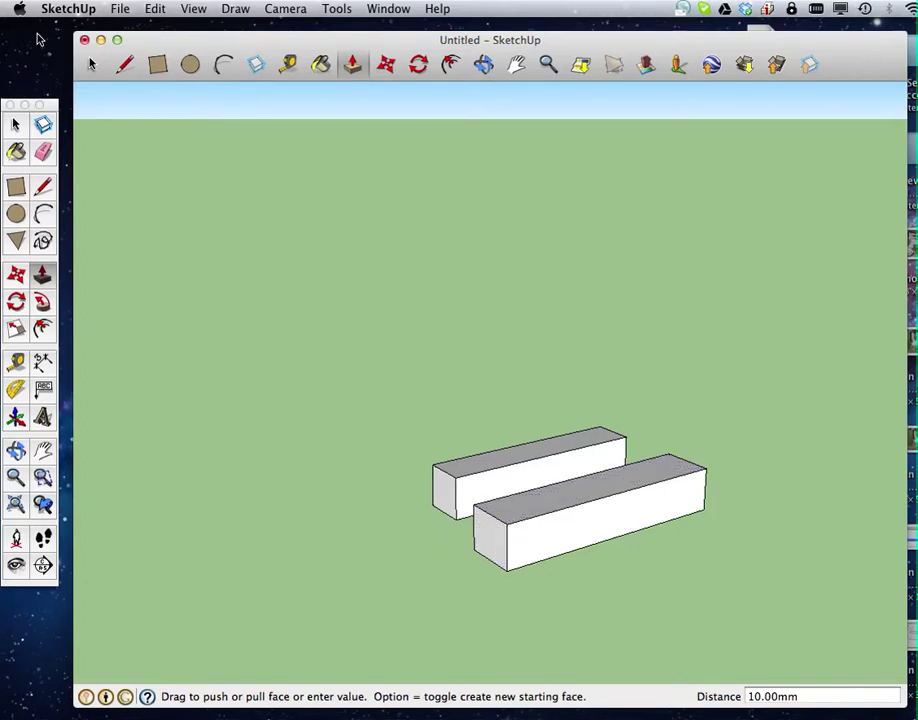
# Select the whole second block with all its faces and edges and delete it.
pyautogui.click(16, 122)
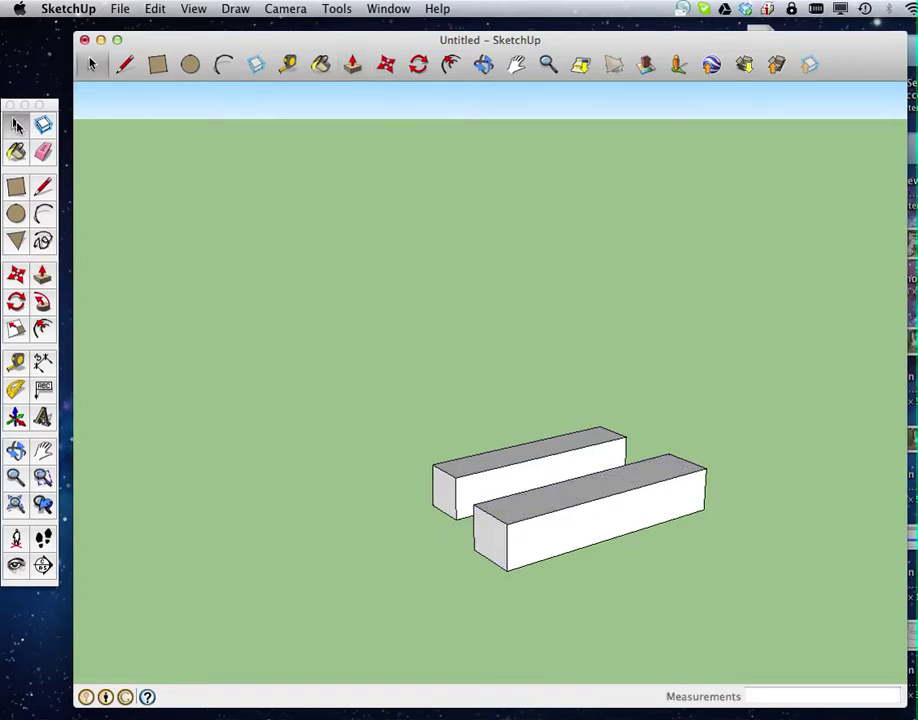
pyautogui.tripleClick(561, 524)
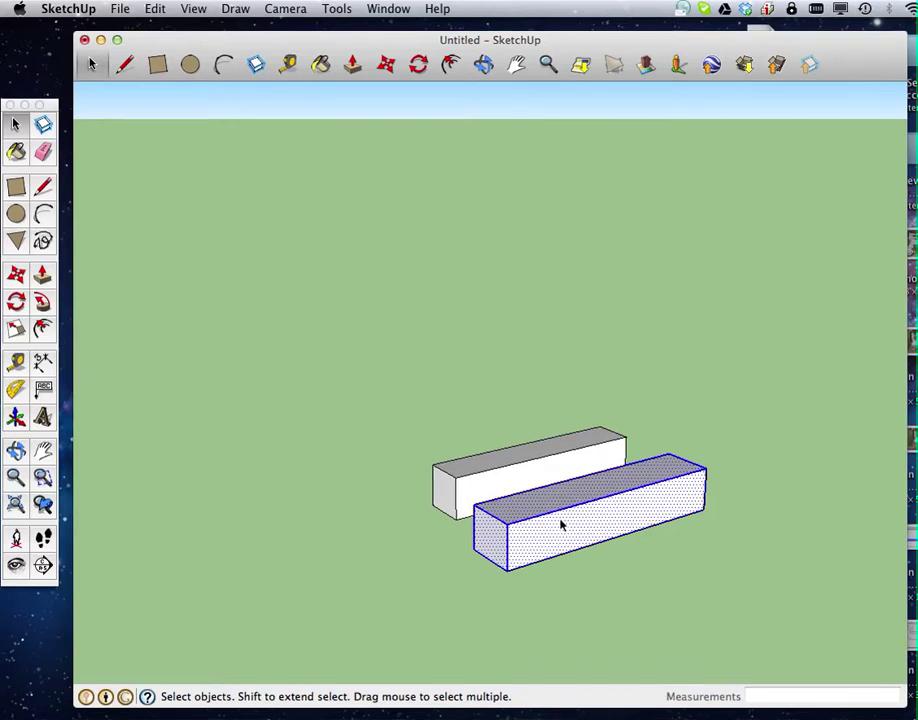
pyautogui.press('Delete')
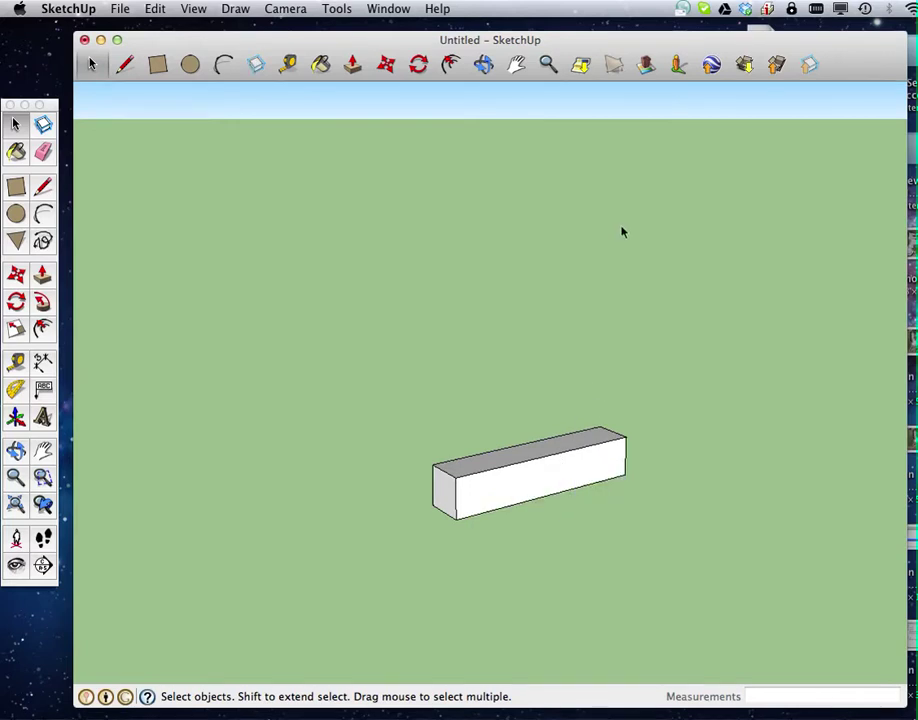
# Push/Pull the bar's long side face outward 20 mm to widen the bar.
pyautogui.click(483, 64)
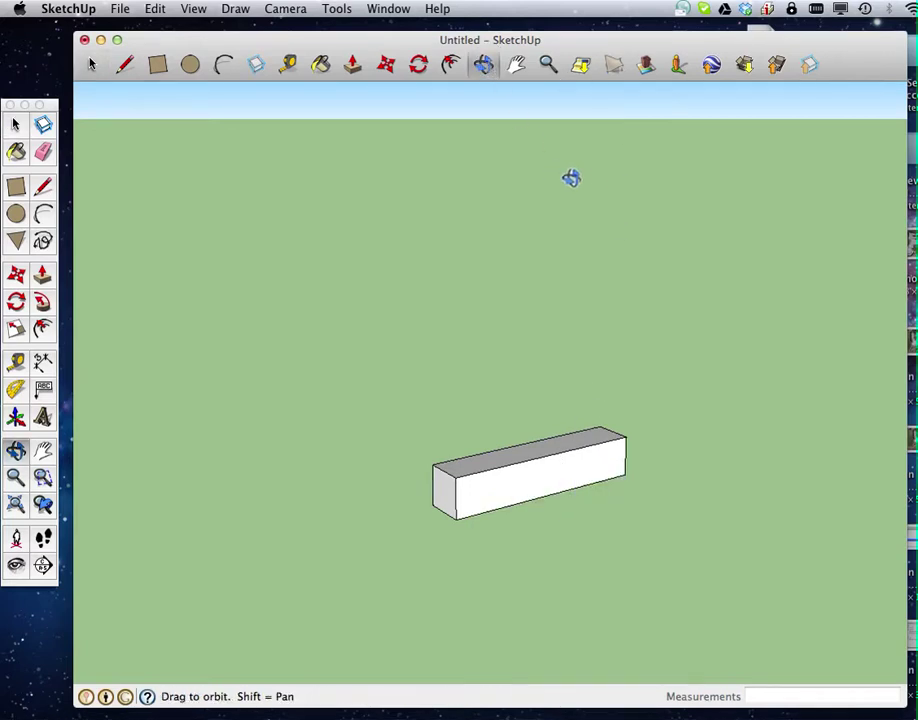
pyautogui.moveTo(648, 414); pyautogui.dragTo(449, 410)
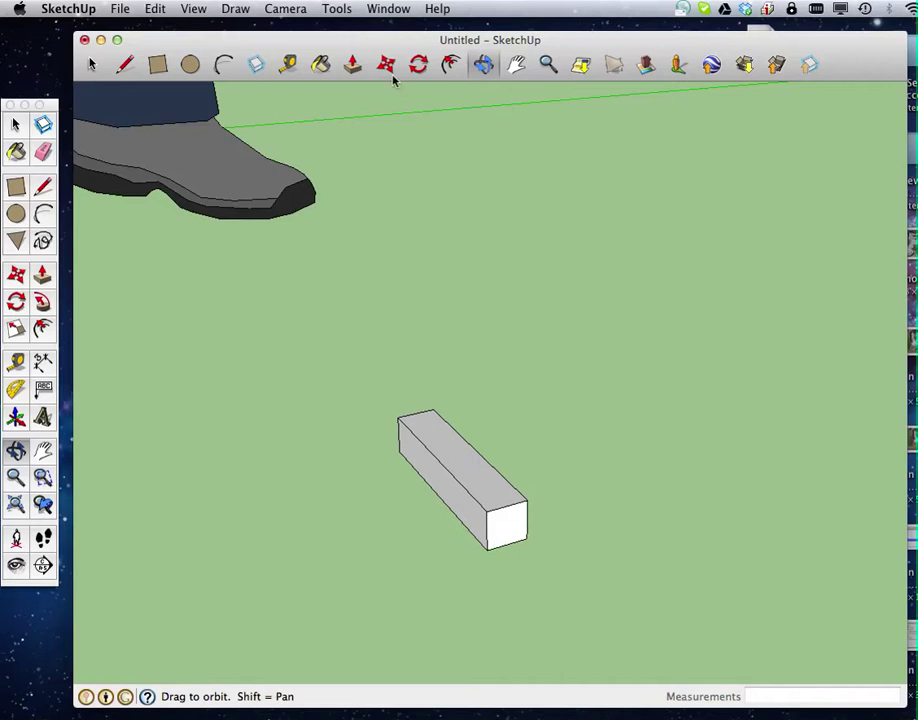
pyautogui.click(353, 66)
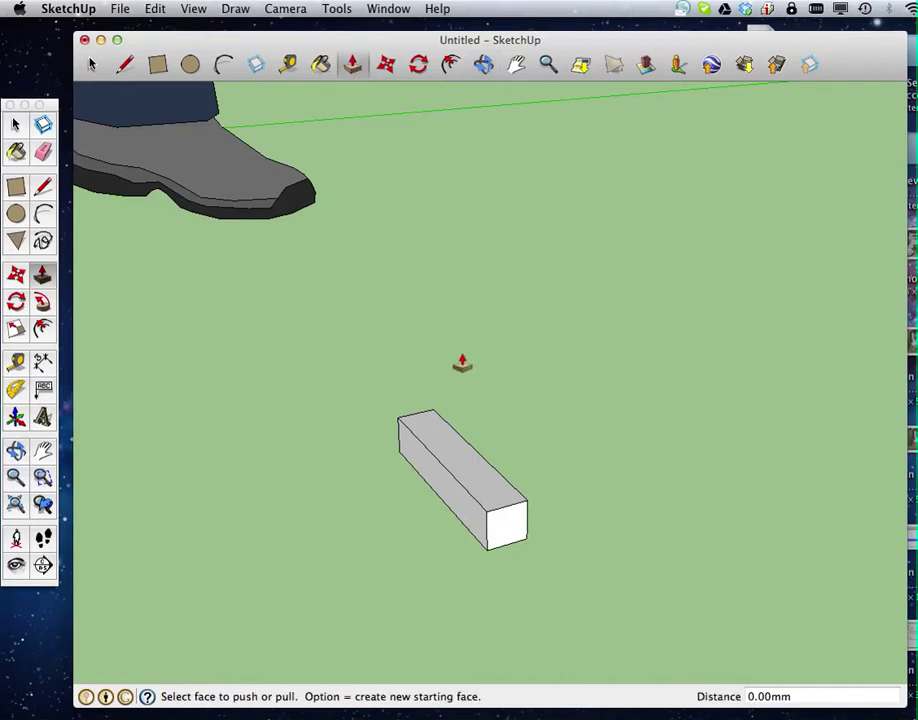
pyautogui.click(450, 490)
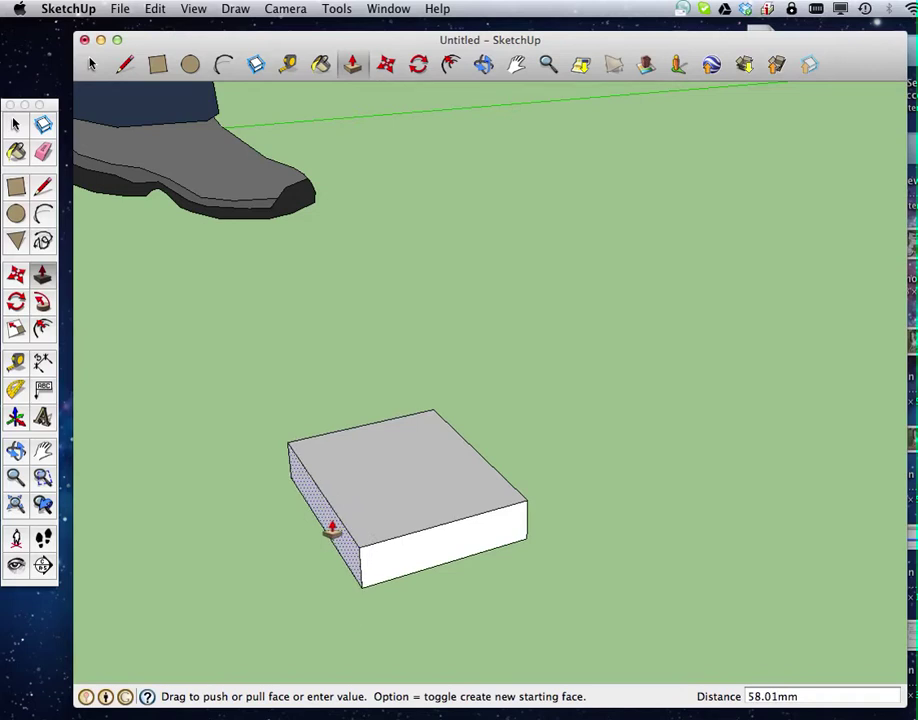
pyautogui.write('20')
pyautogui.press('Return')
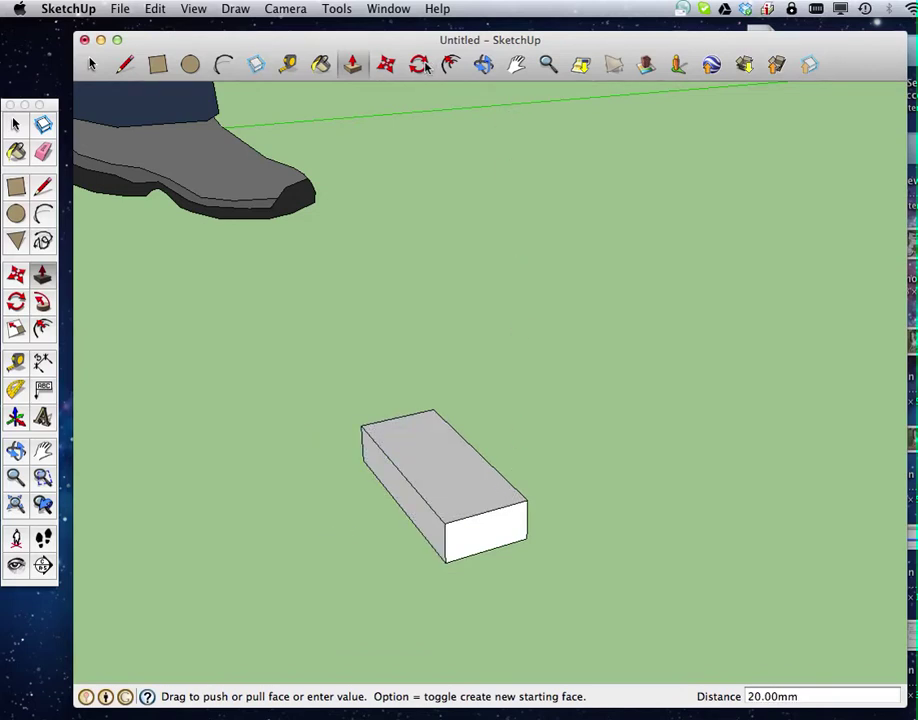
# Place a vertical guide on the widened block's long side face, 30 mm in from its end edge.
pyautogui.click(482, 66)
pyautogui.moveTo(354, 547); pyautogui.dragTo(438, 541)
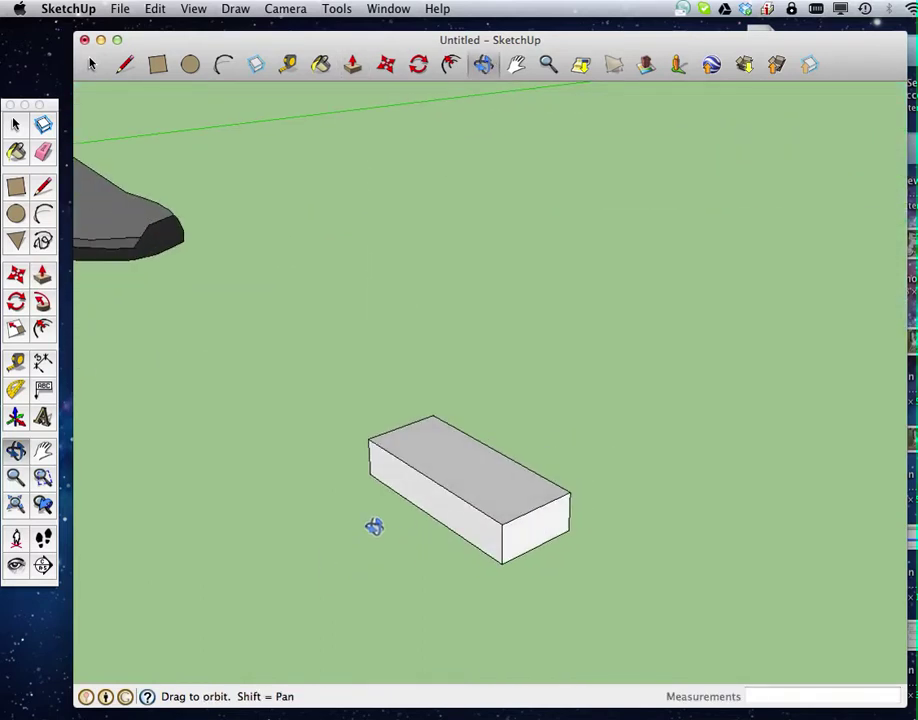
pyautogui.moveTo(365, 520); pyautogui.dragTo(426, 473)
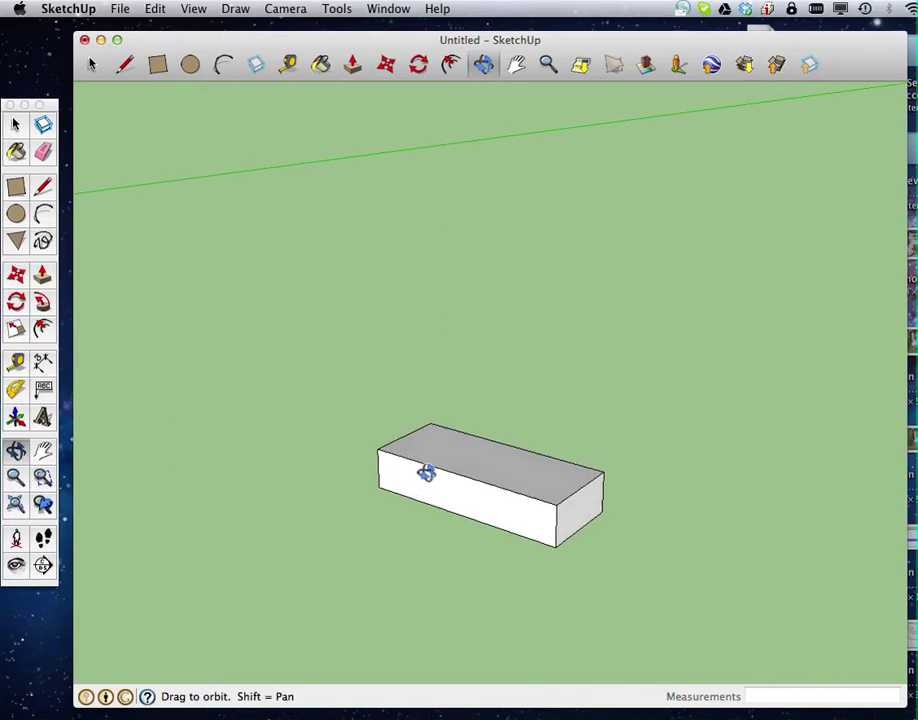
pyautogui.click(287, 66)
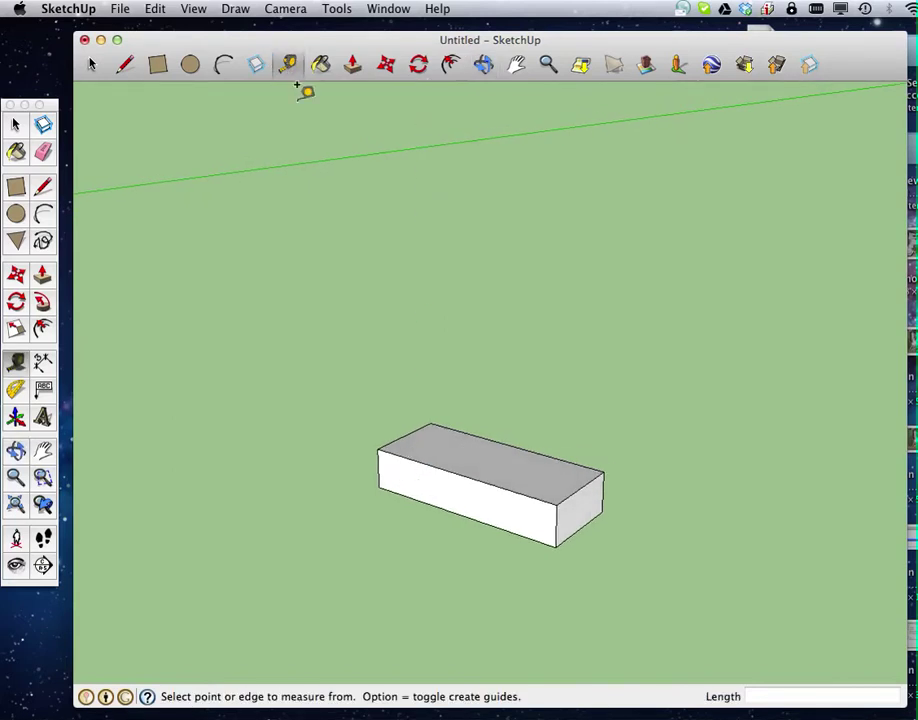
pyautogui.click(378, 467)
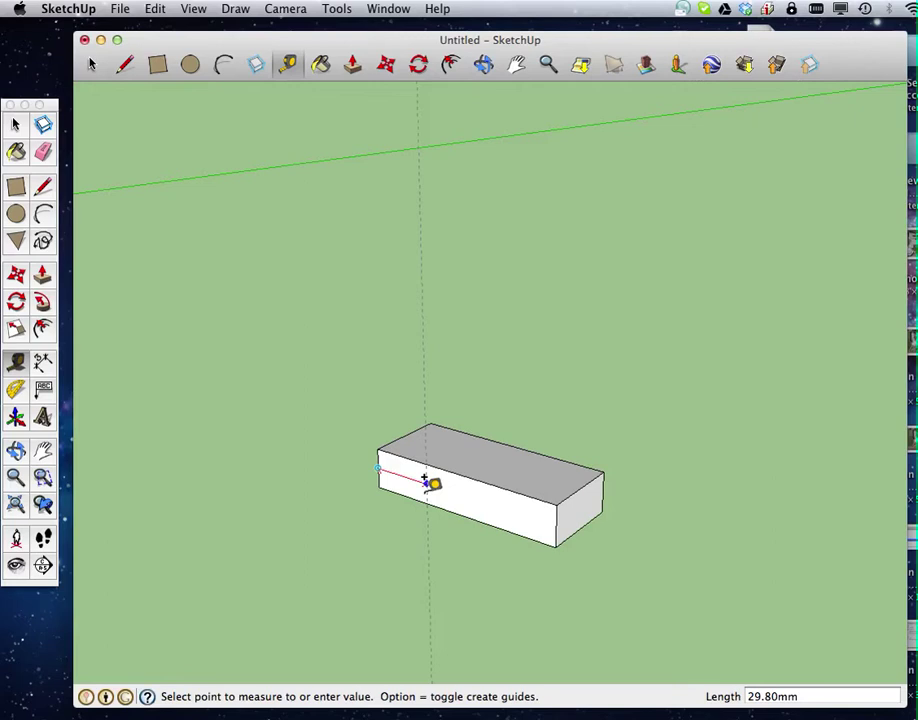
pyautogui.write('30')
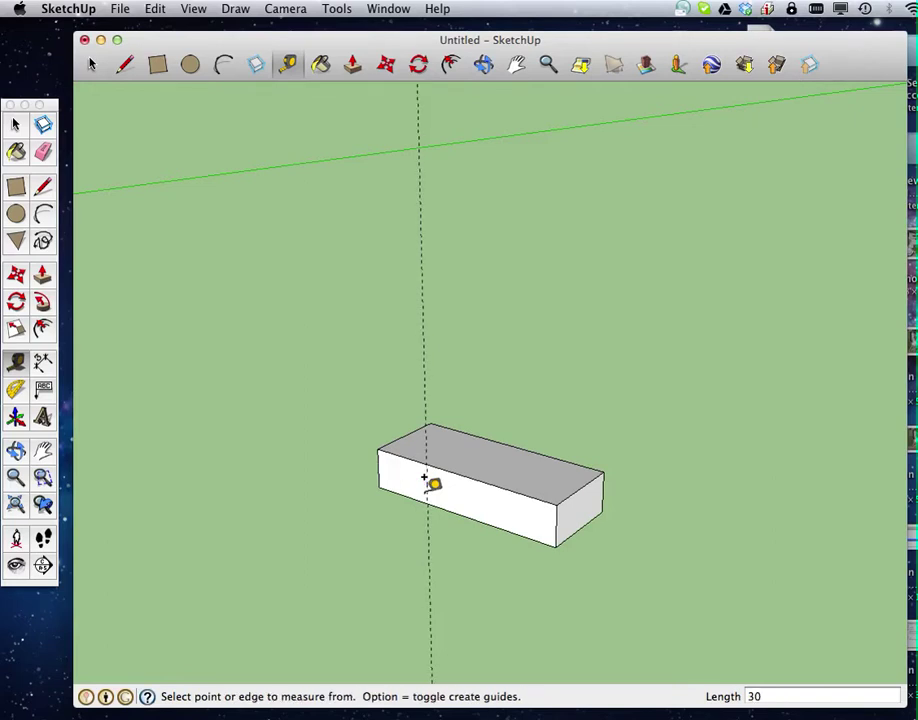
# Add a second vertical guide 50 mm from the same end edge and a horizontal guide 10 mm below the face's top edge.
pyautogui.click(381, 468)
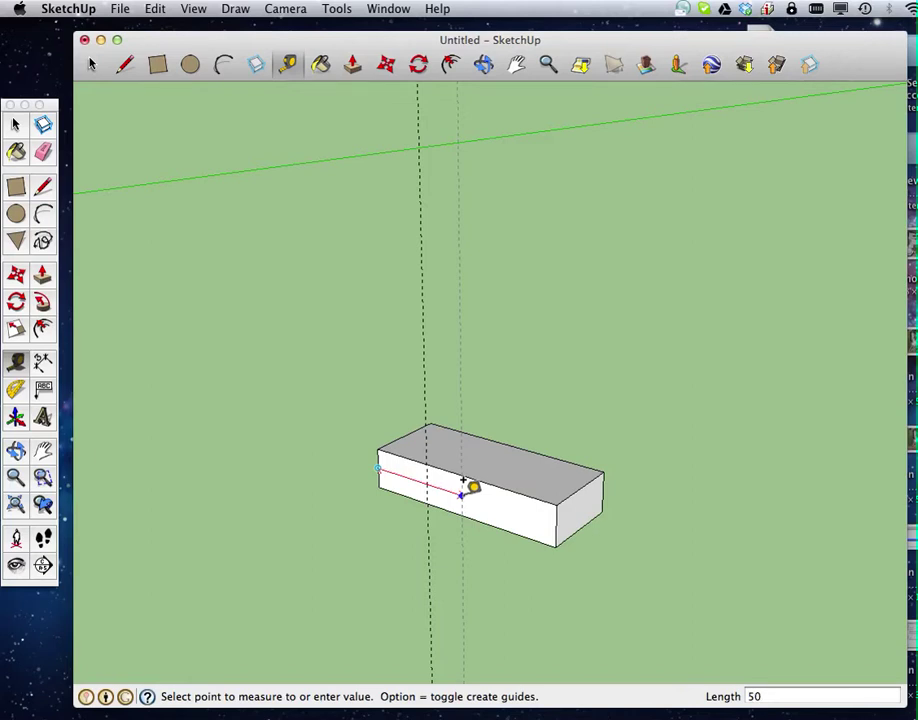
pyautogui.press('Return')
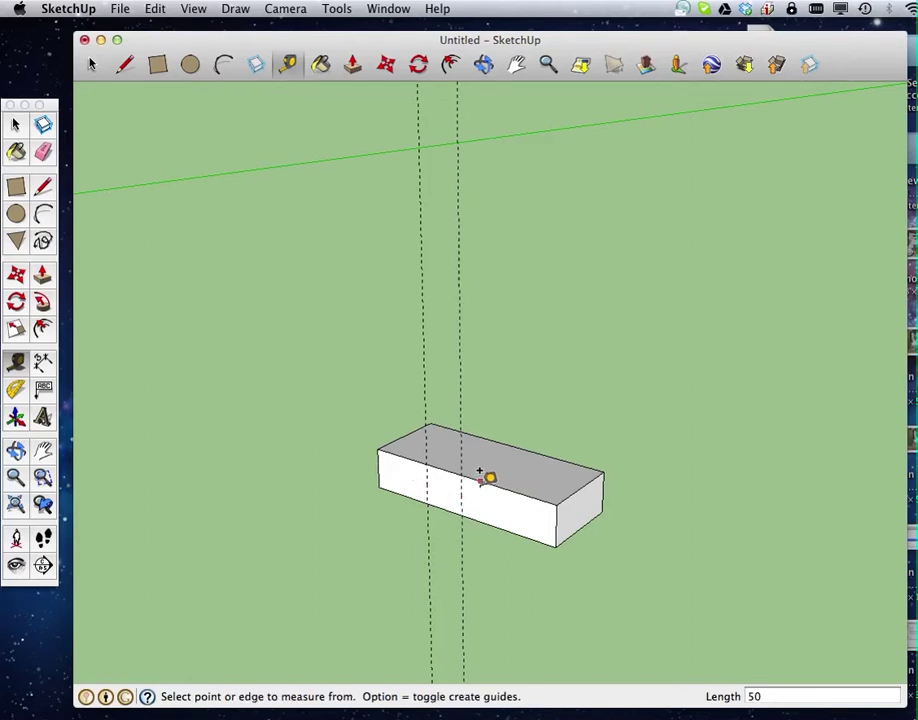
pyautogui.click(481, 470)
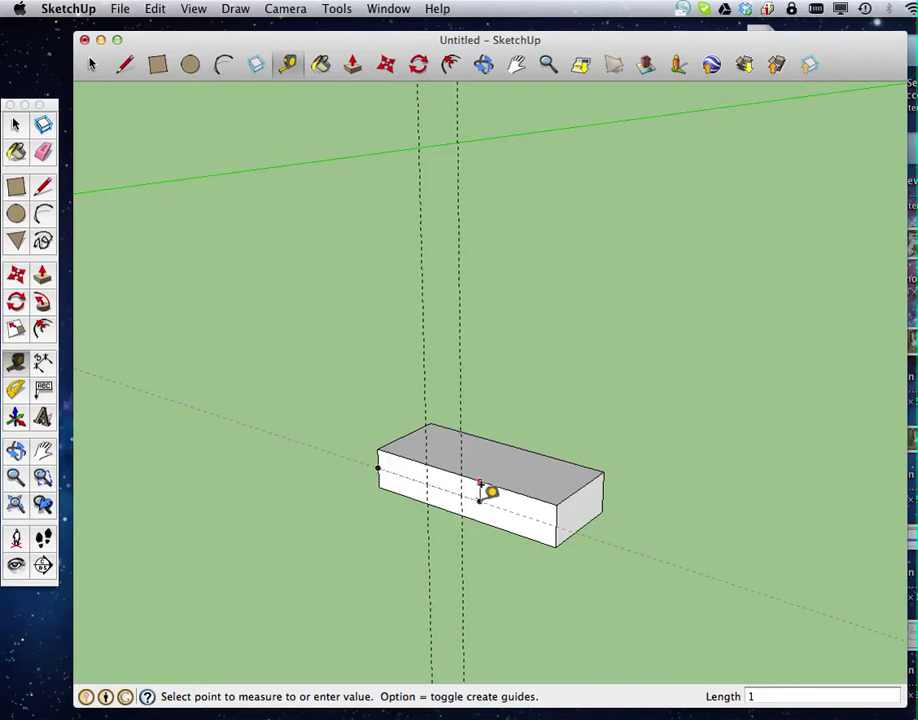
pyautogui.press('Return')
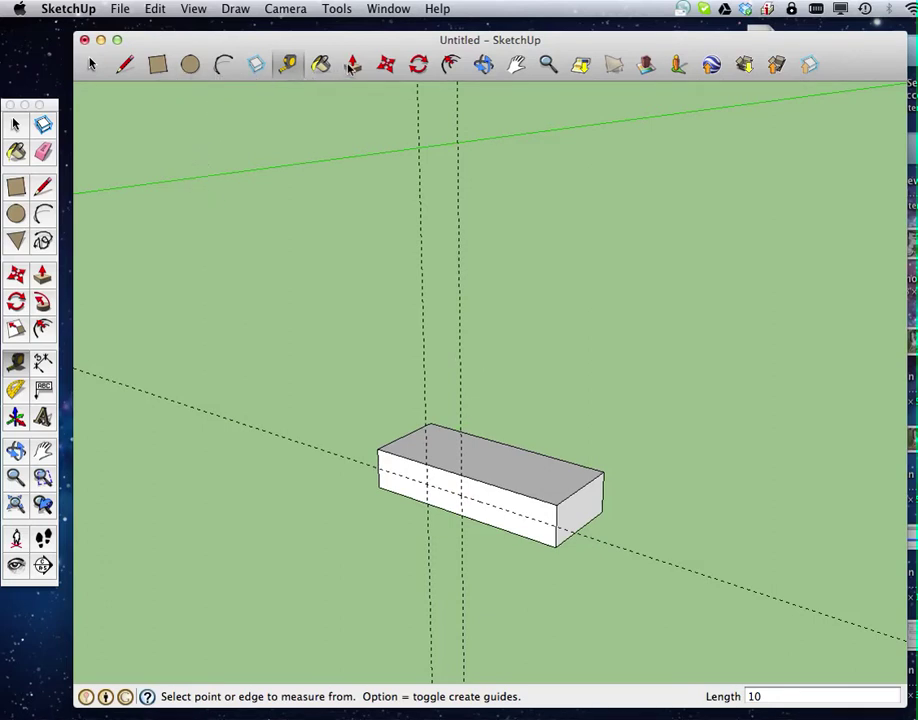
# Draw a 20 by 10 mm rectangle on the side face between the two vertical guides, from the top edge to the horizontal guide.
pyautogui.click(159, 65)
pyautogui.click(425, 464)
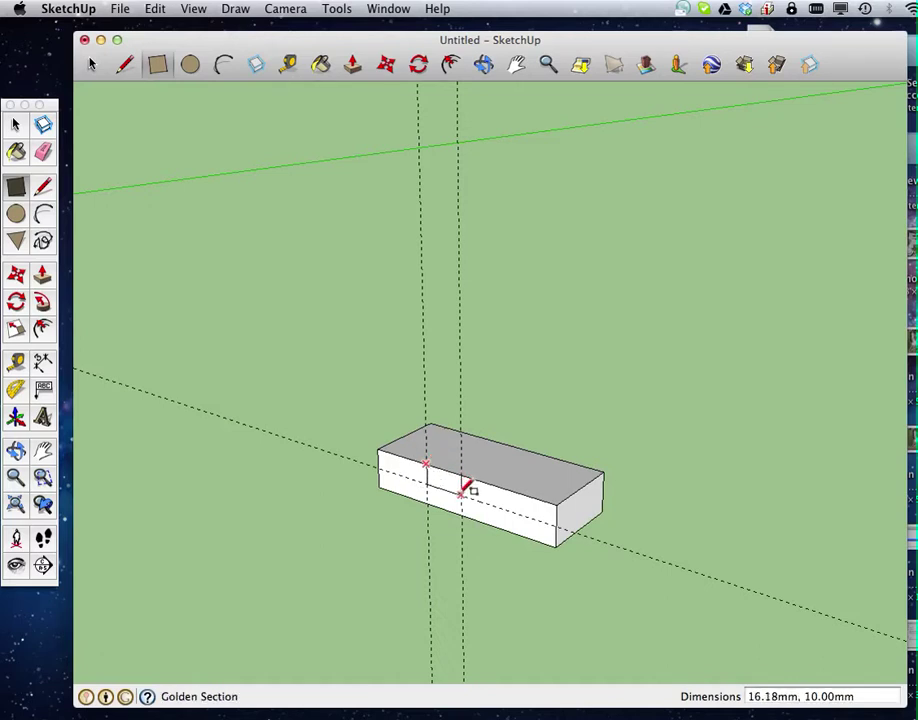
pyautogui.click(463, 495)
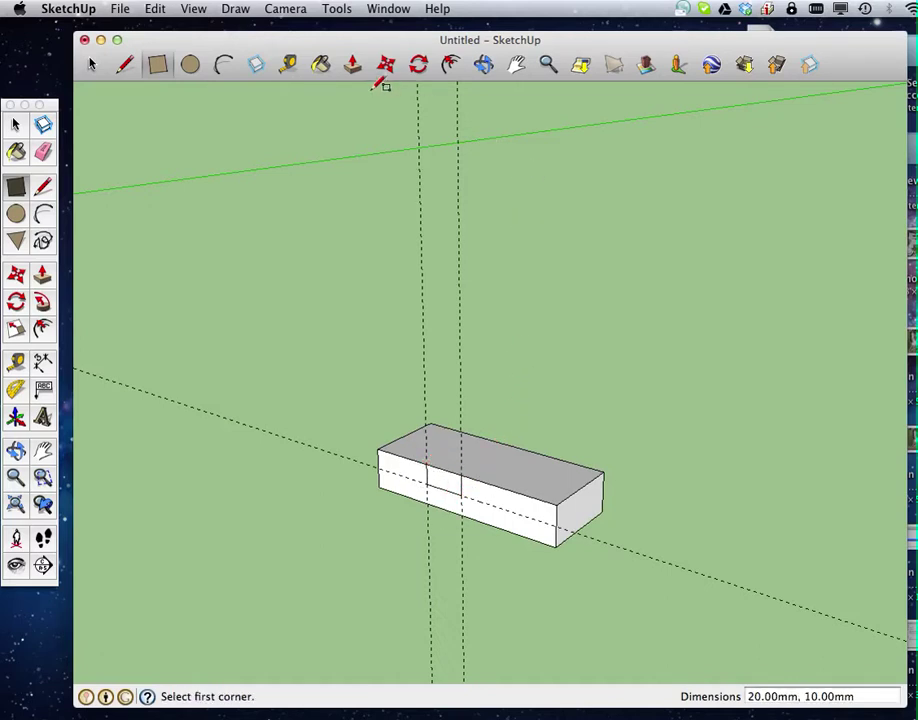
# Push/Pull the small rectangle 40 mm through the block's full depth to cut a notch across the top.
pyautogui.click(352, 66)
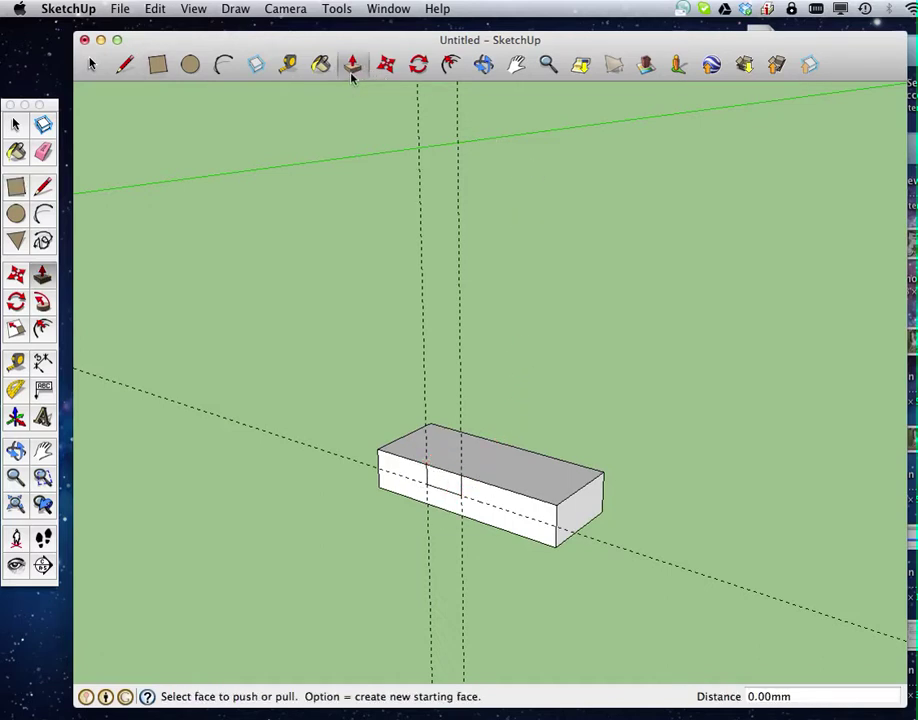
pyautogui.scroll(-2, 445, 478)
pyautogui.scroll(3, 447, 478)
pyautogui.click(452, 500)
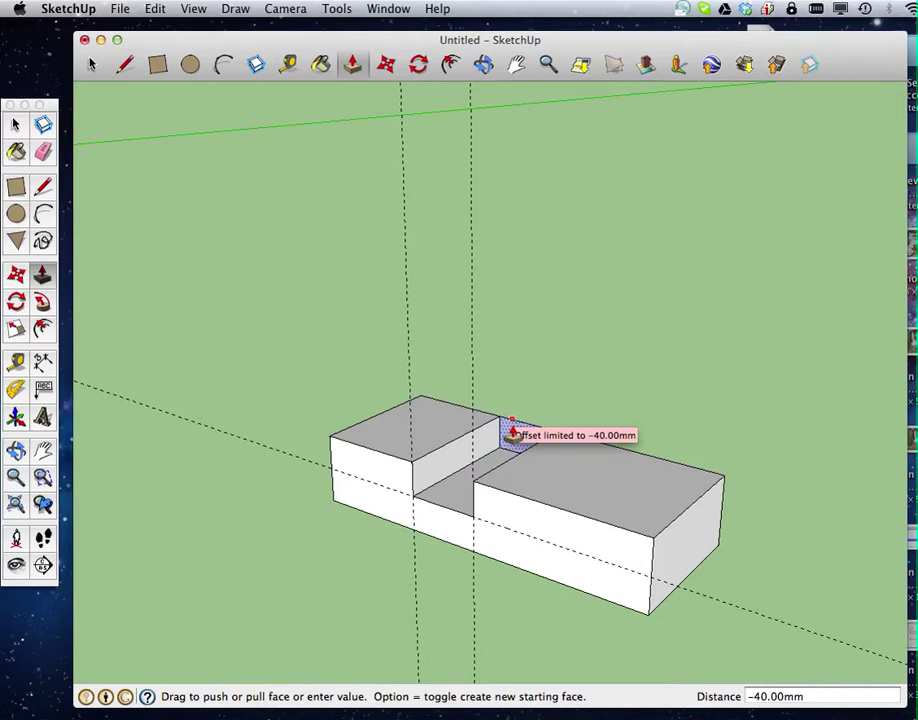
pyautogui.click(511, 433)
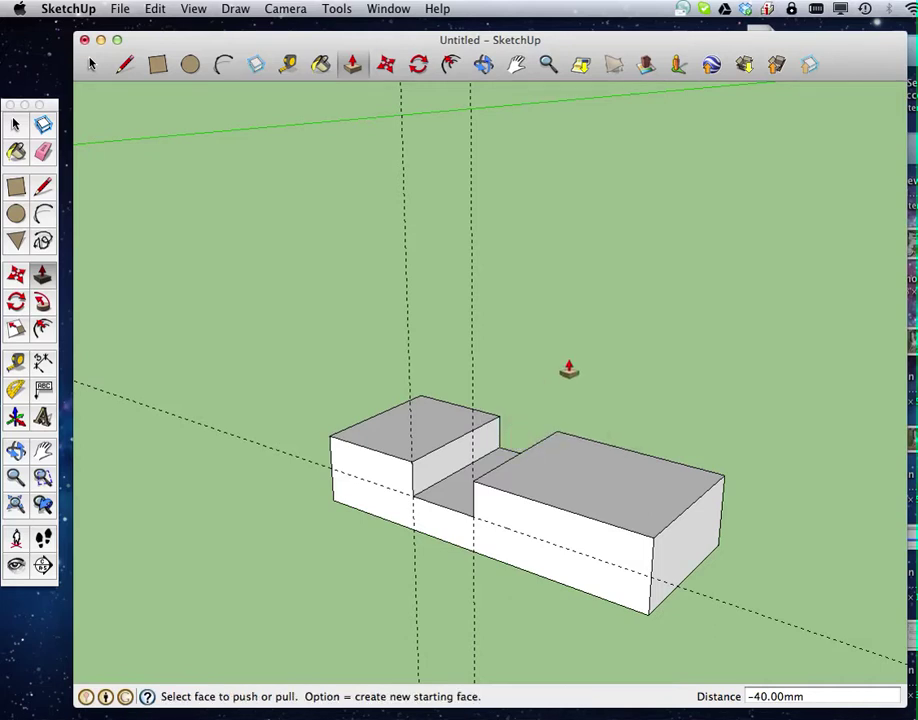
# Push/Pull the notch floor up 50 mm into a column, with the option to create a new starting face turned on.
pyautogui.click(483, 64)
pyautogui.moveTo(435, 365); pyautogui.dragTo(459, 445)
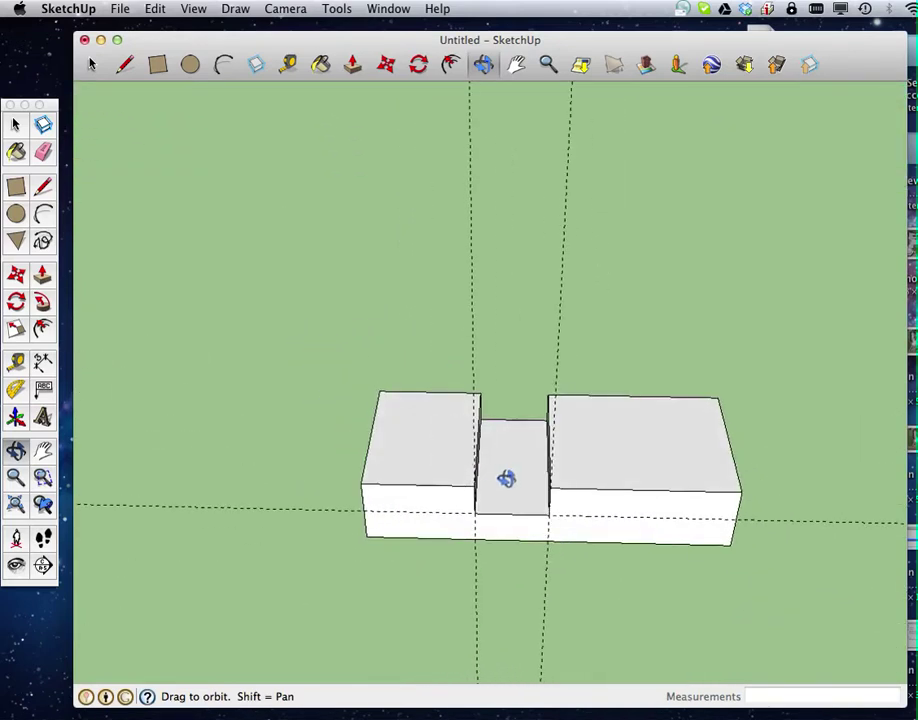
pyautogui.moveTo(416, 514); pyautogui.dragTo(355, 387)
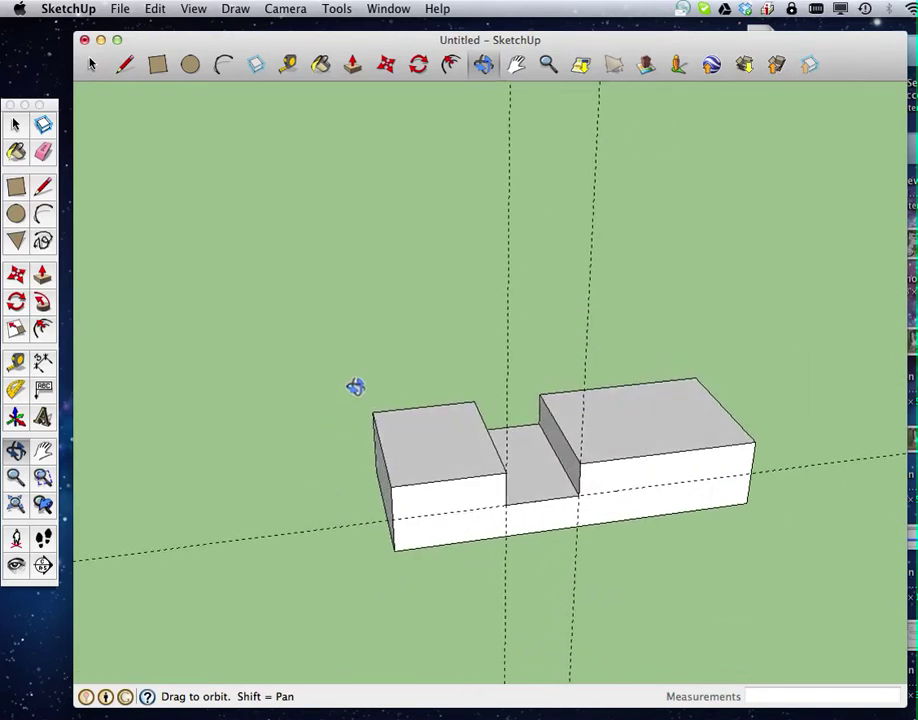
pyautogui.click(353, 66)
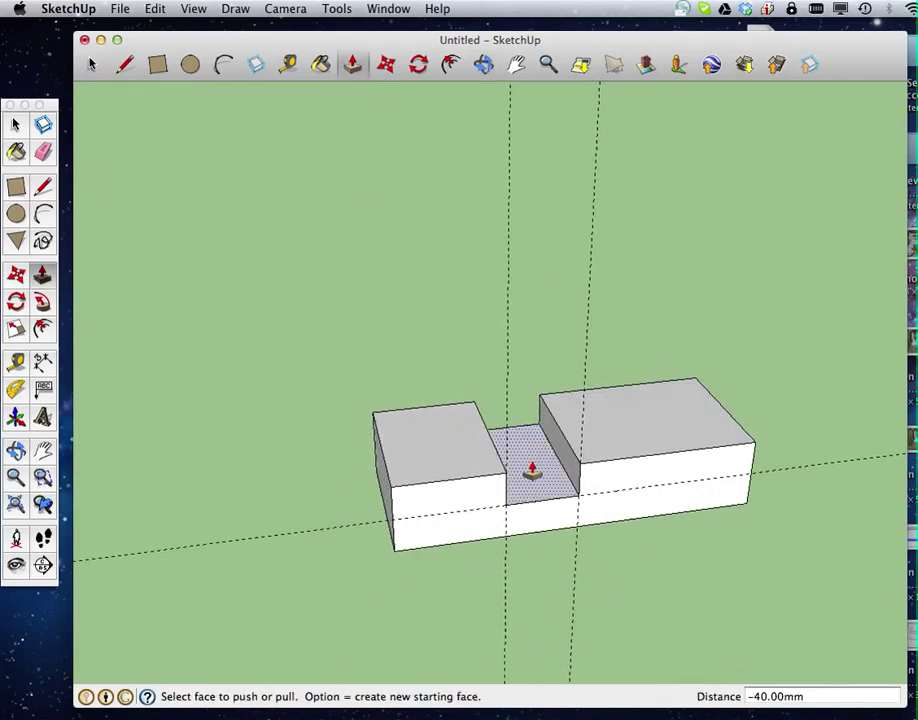
pyautogui.moveTo(532, 470); pyautogui.dragTo(531, 345)
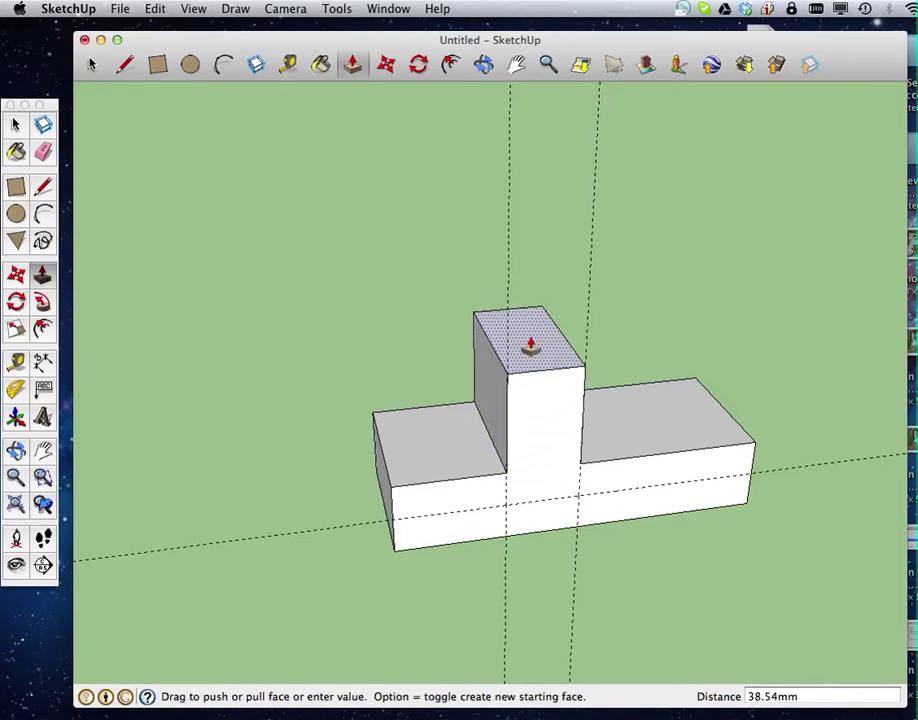
pyautogui.press('alt')
pyautogui.moveTo(531, 345)
pyautogui.mouseDown()
pyautogui.moveTo(516, 389)
pyautogui.moveTo(522, 402)
pyautogui.moveTo(535, 325)
pyautogui.mouseUp()
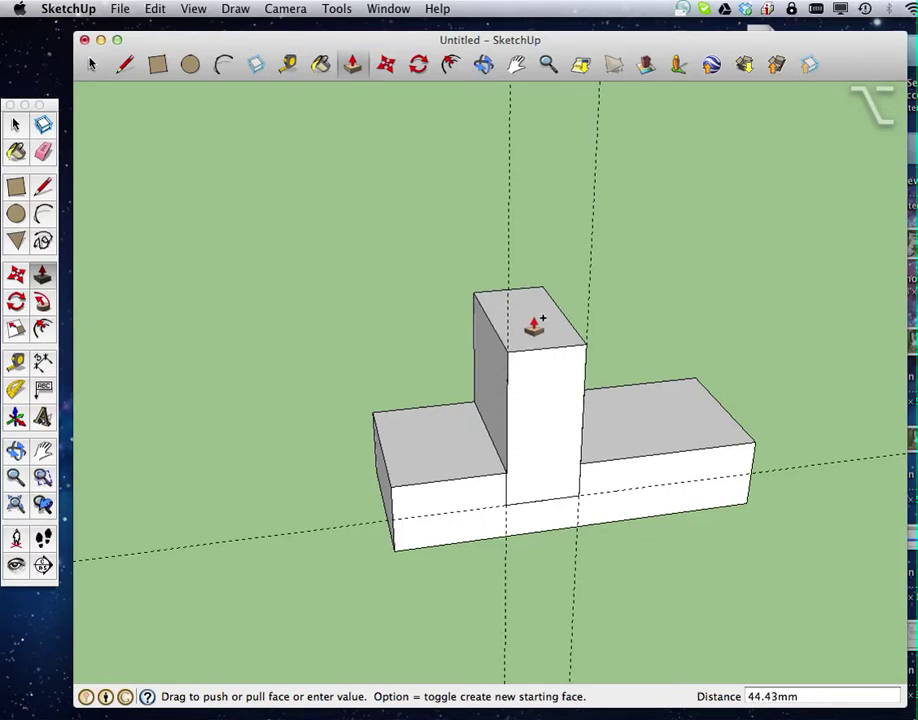
pyautogui.click(535, 325)
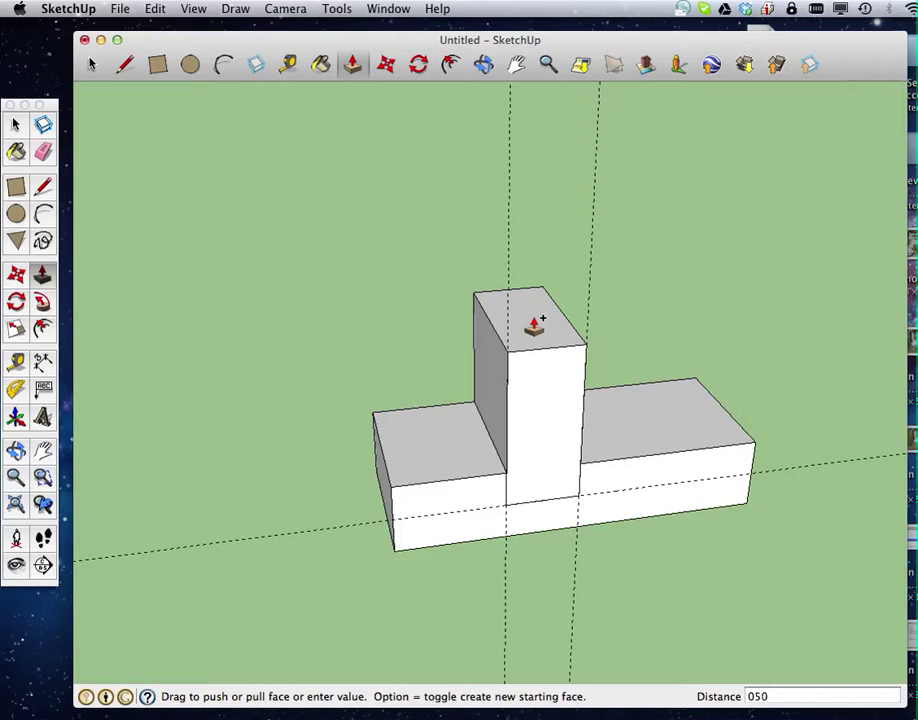
pyautogui.write('50')
pyautogui.press('Return')
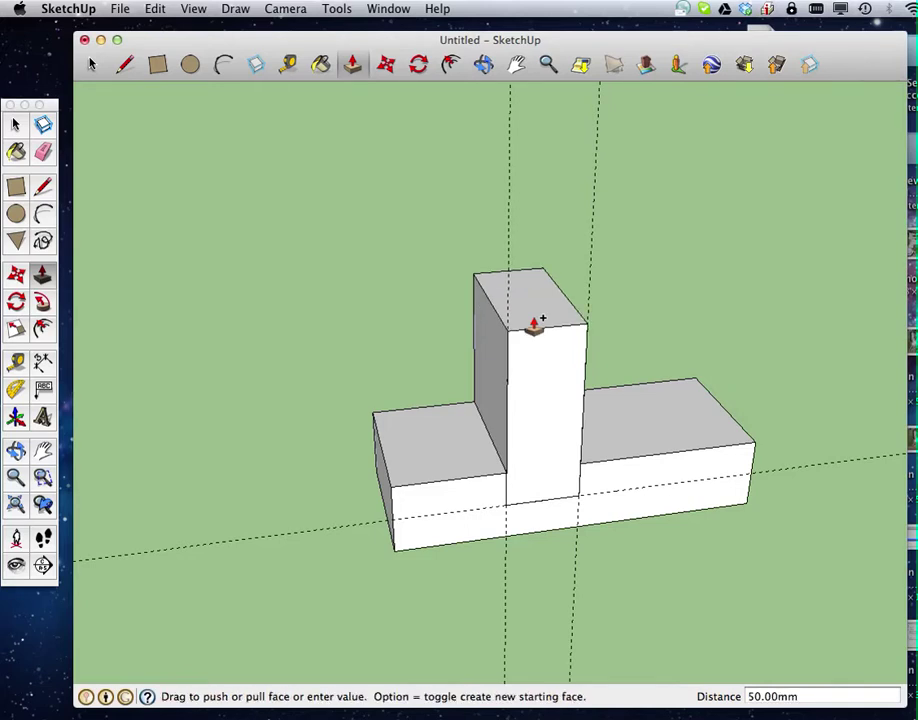
# Delete all the guides from the model.
pyautogui.click(483, 64)
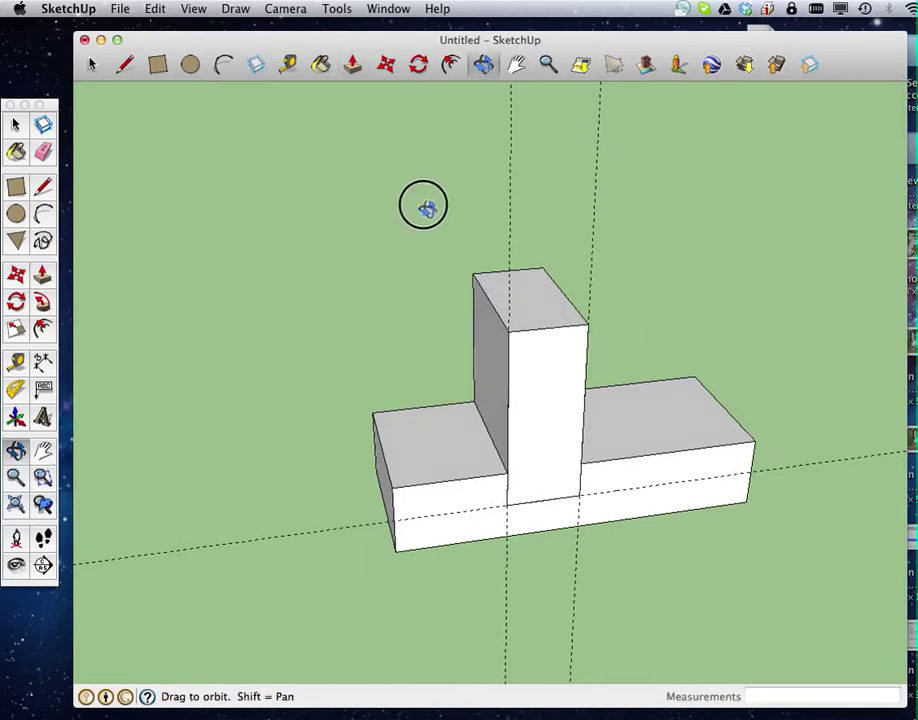
pyautogui.moveTo(431, 211); pyautogui.dragTo(492, 188)
pyautogui.click(155, 8)
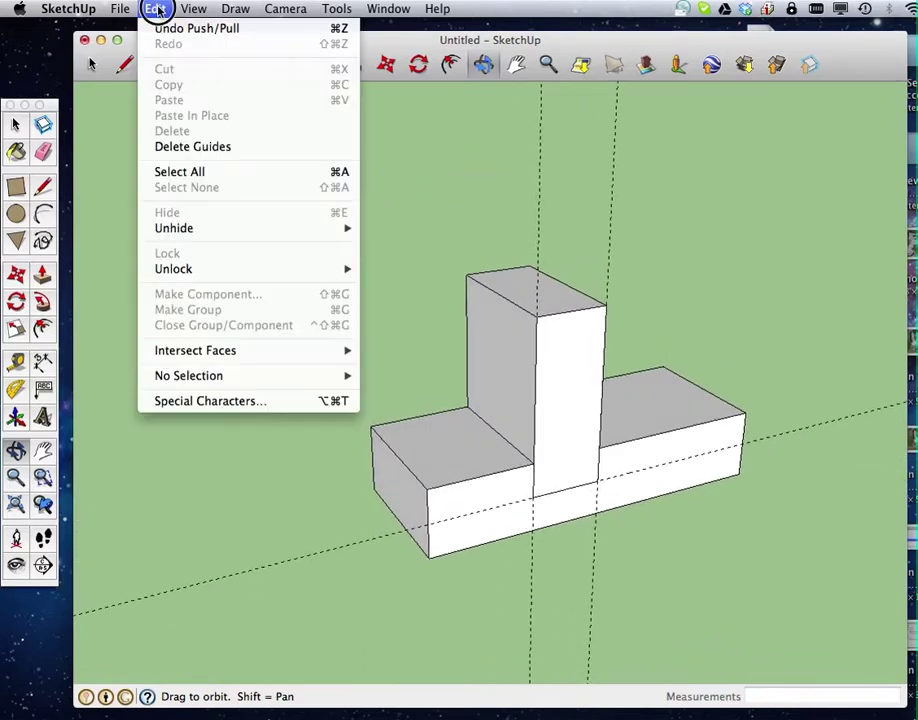
pyautogui.click(225, 147)
# Place a guide on the lower block's top face, parallel to its short end edge and 5 mm in from it.
pyautogui.moveTo(378, 361); pyautogui.dragTo(457, 383)
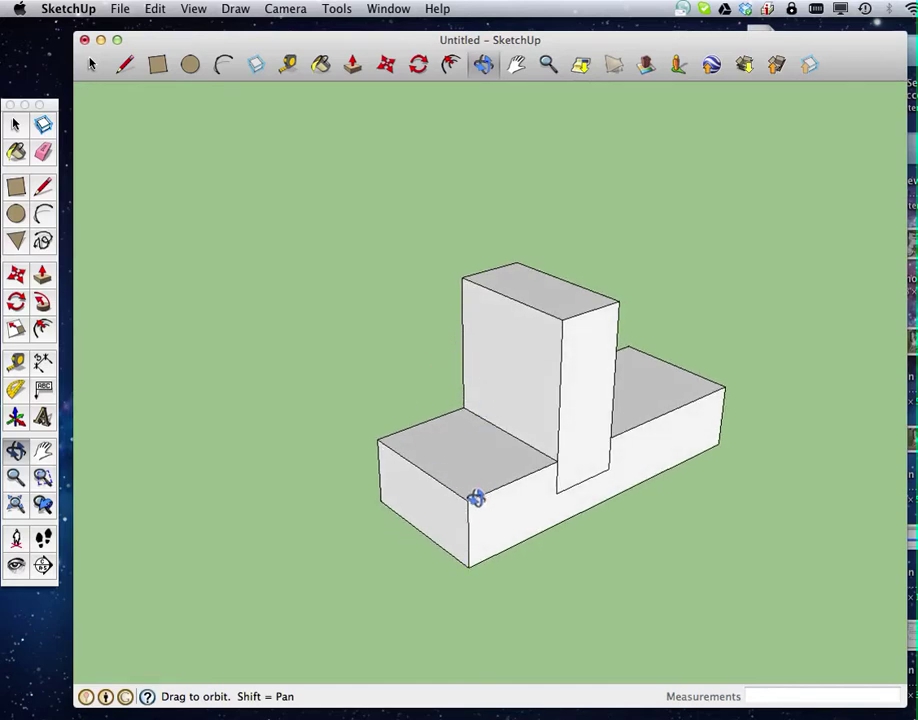
pyautogui.click(288, 64)
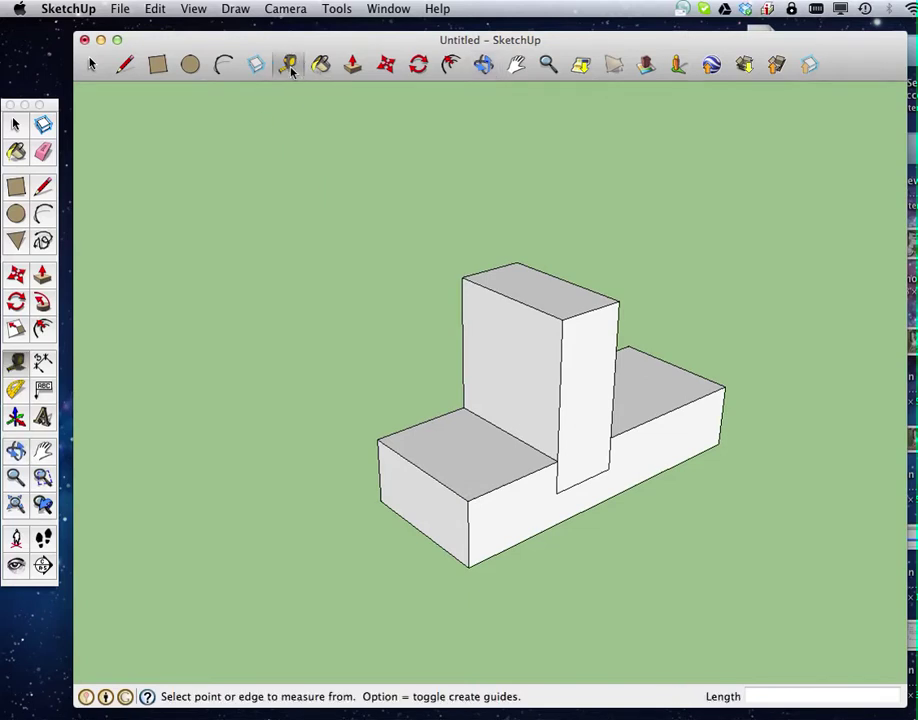
pyautogui.click(421, 466)
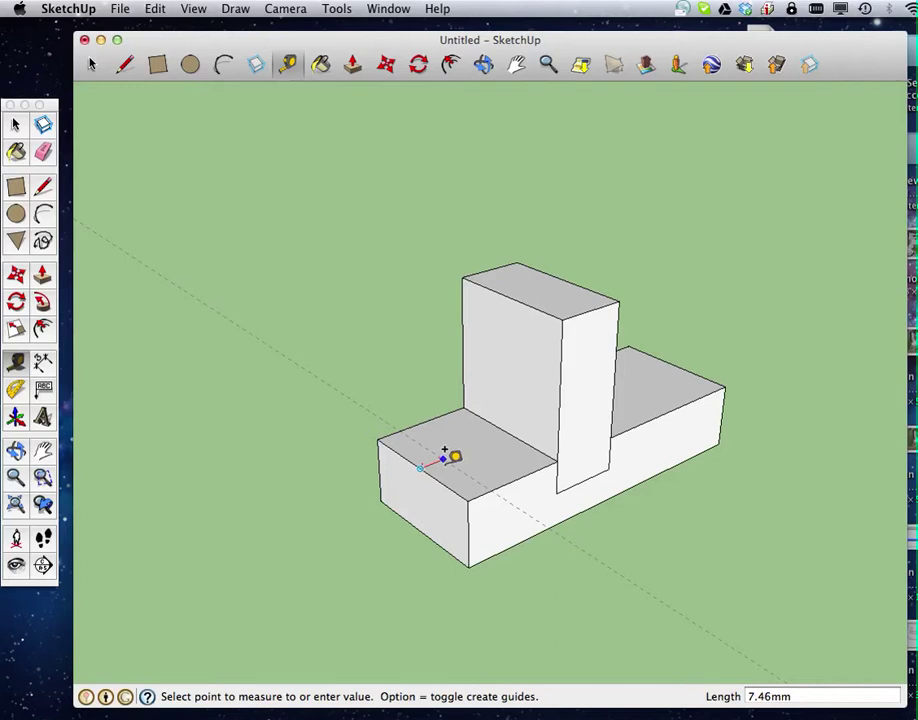
pyautogui.write('5')
pyautogui.press('Return')
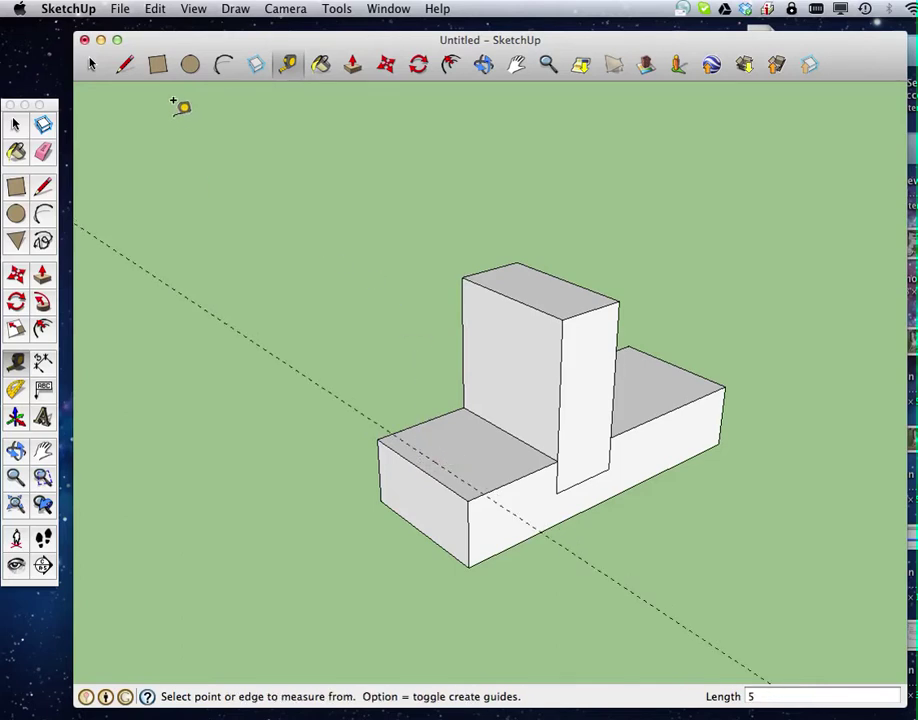
# Draw a 40 mm line along the guide, across the lower block's top face from one long edge to the other.
pyautogui.click(125, 68)
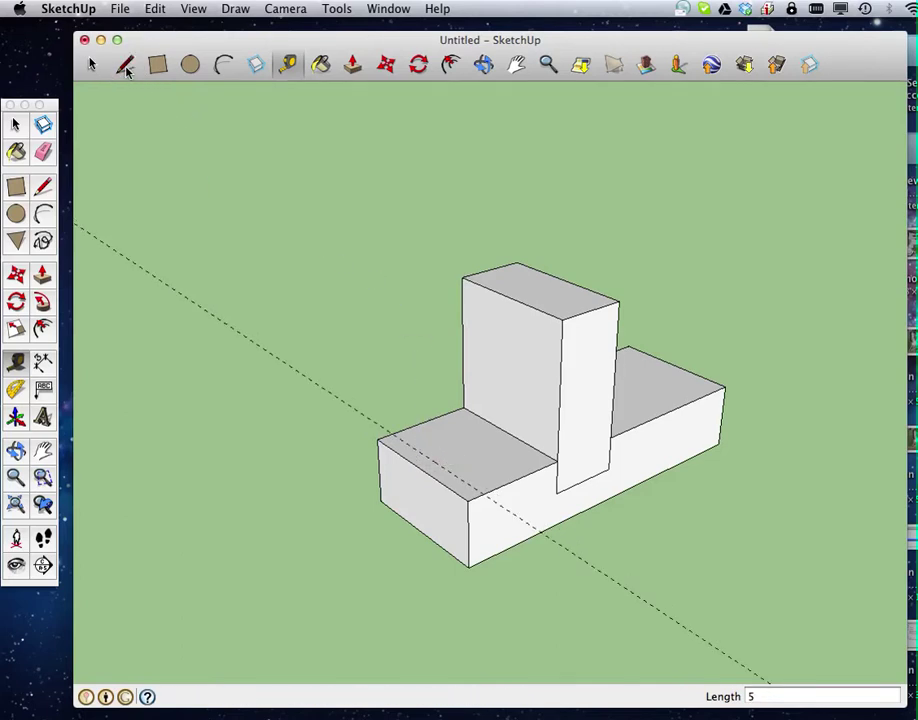
pyautogui.click(393, 433)
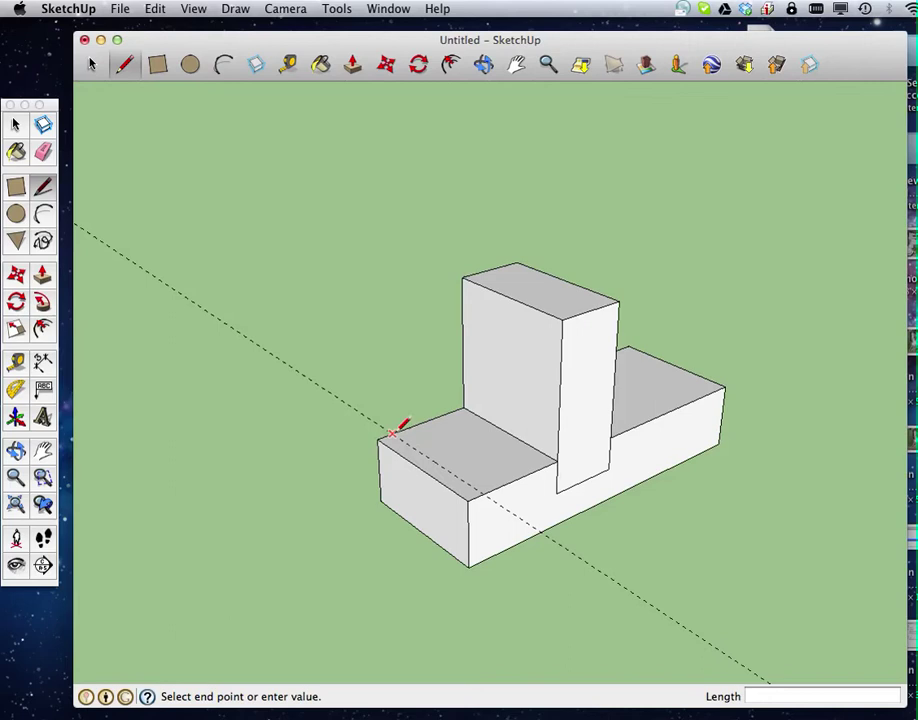
pyautogui.click(484, 493)
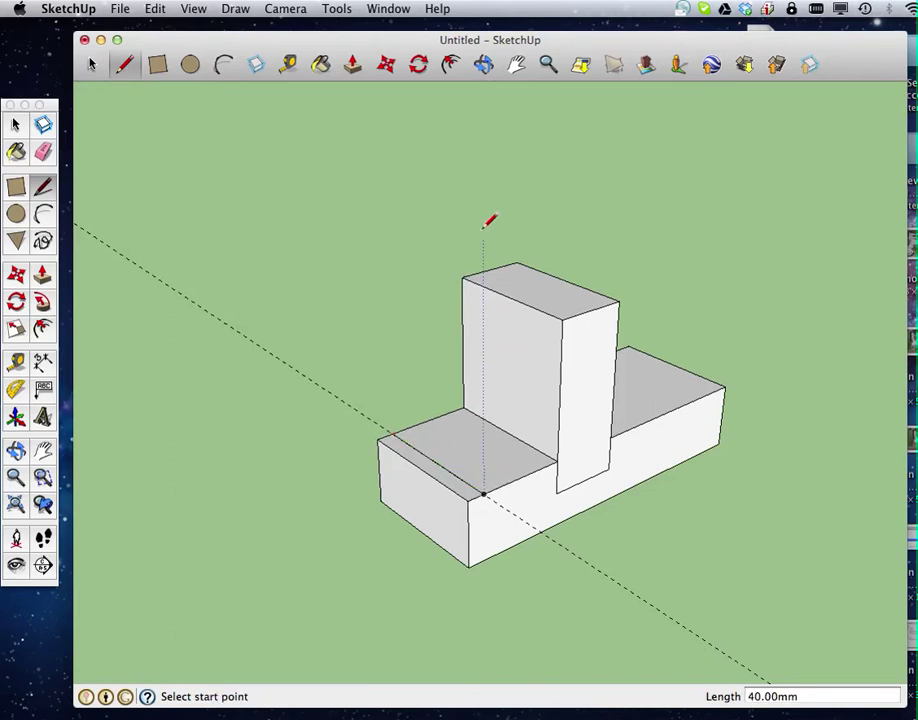
# Try to Push/Pull the lower block's larger top face, between the drawn line and the column, up 20 mm without a new starting face.
pyautogui.click(353, 64)
pyautogui.click(471, 457)
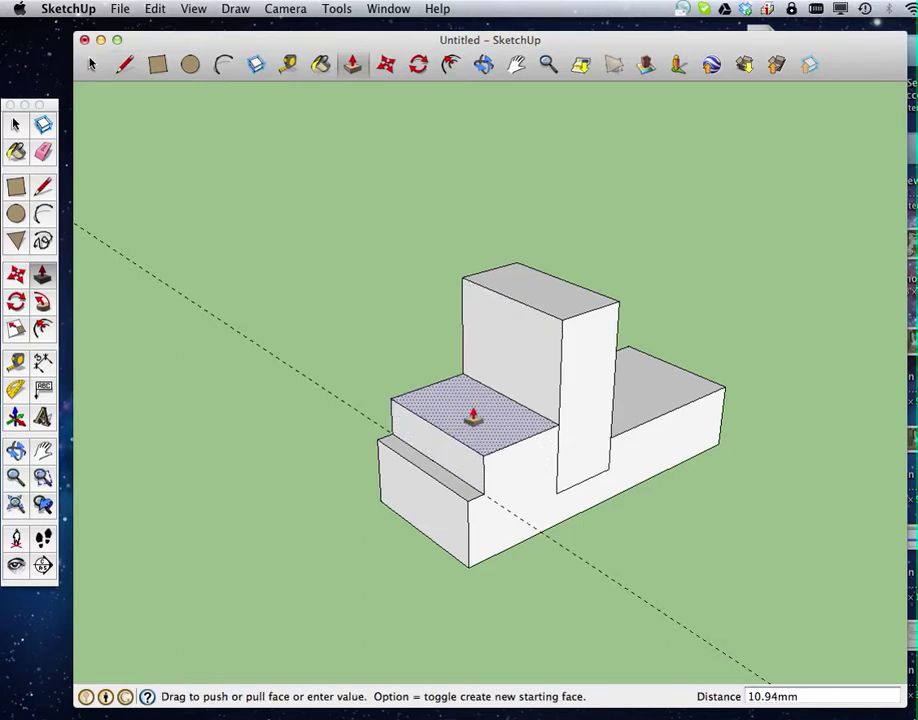
pyautogui.write('2')
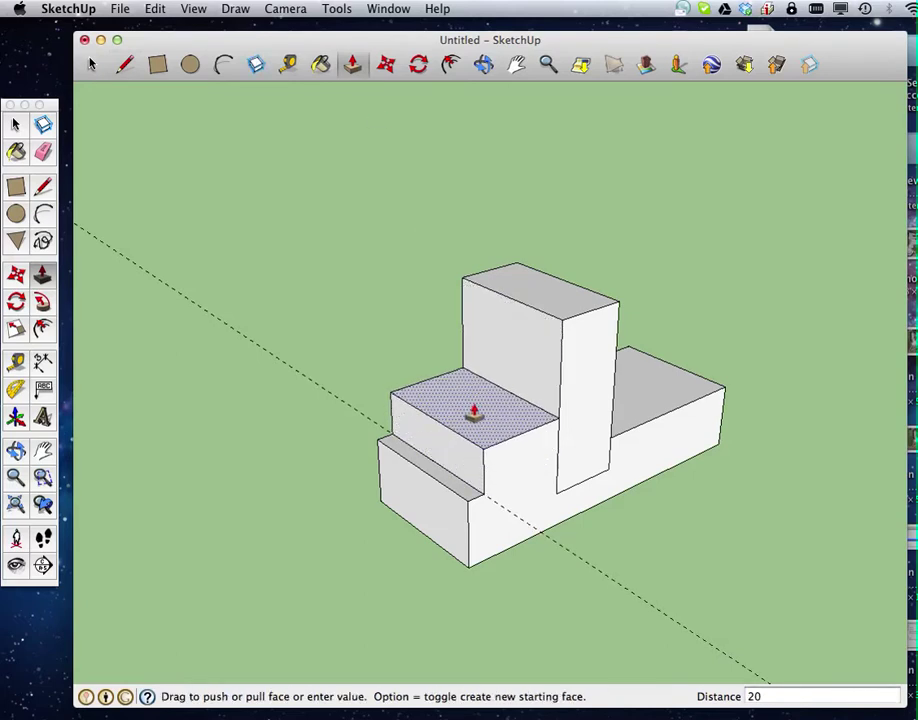
pyautogui.write('0')
pyautogui.press('Return')
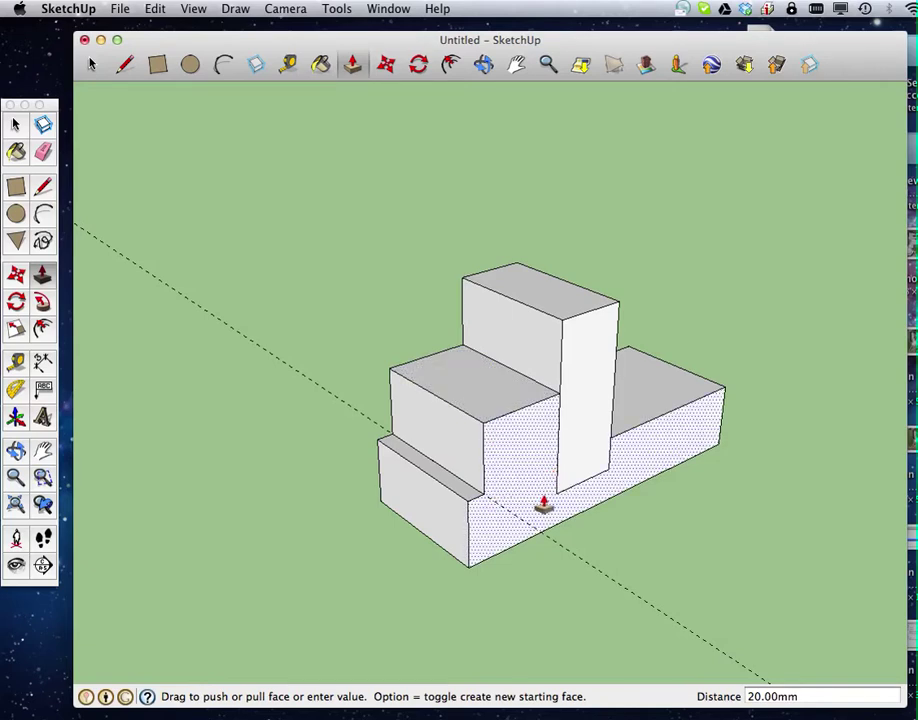
pyautogui.press('super+z')
# Push/Pull the top face between the drawn line and the column up 20 mm with the option to create a new starting face turned on.
pyautogui.click(479, 455)
pyautogui.moveTo(479, 455); pyautogui.dragTo(482, 386)
pyautogui.press('alt')
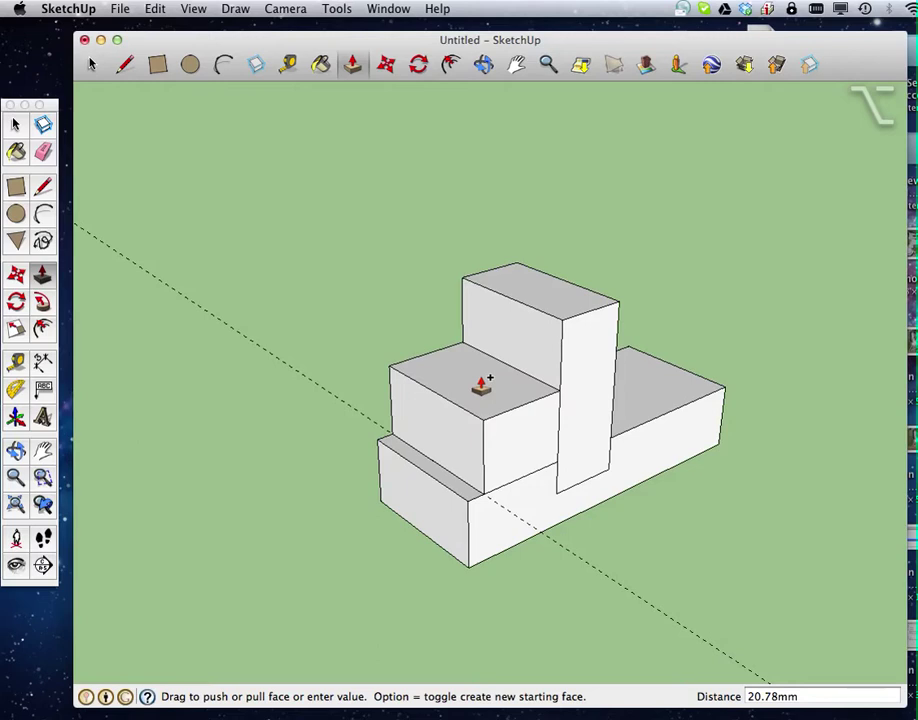
pyautogui.press('super+z')
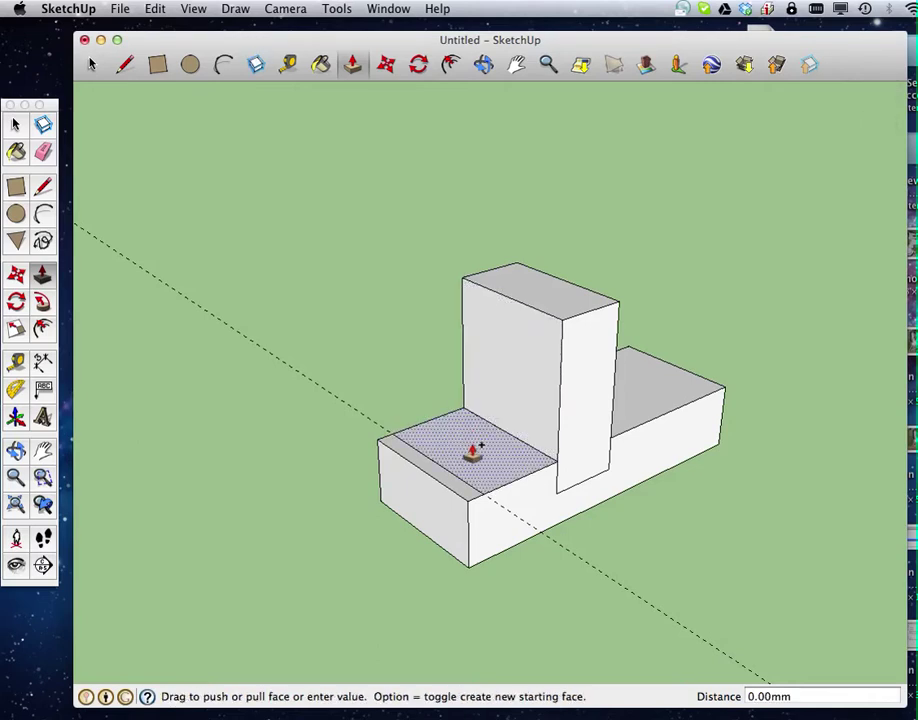
pyautogui.moveTo(473, 452); pyautogui.dragTo(473, 414)
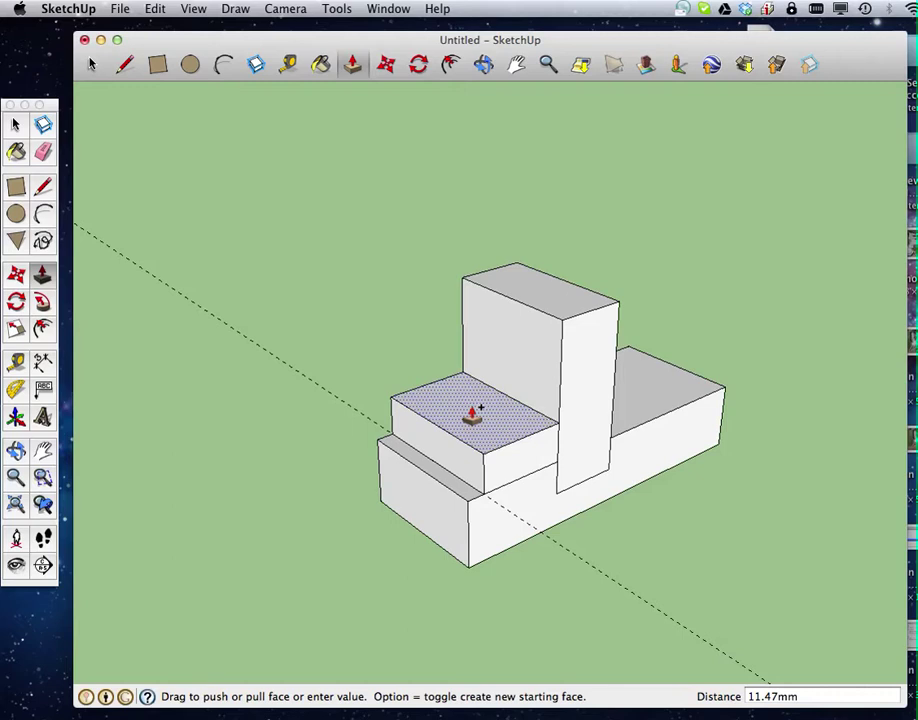
pyautogui.press('Return')
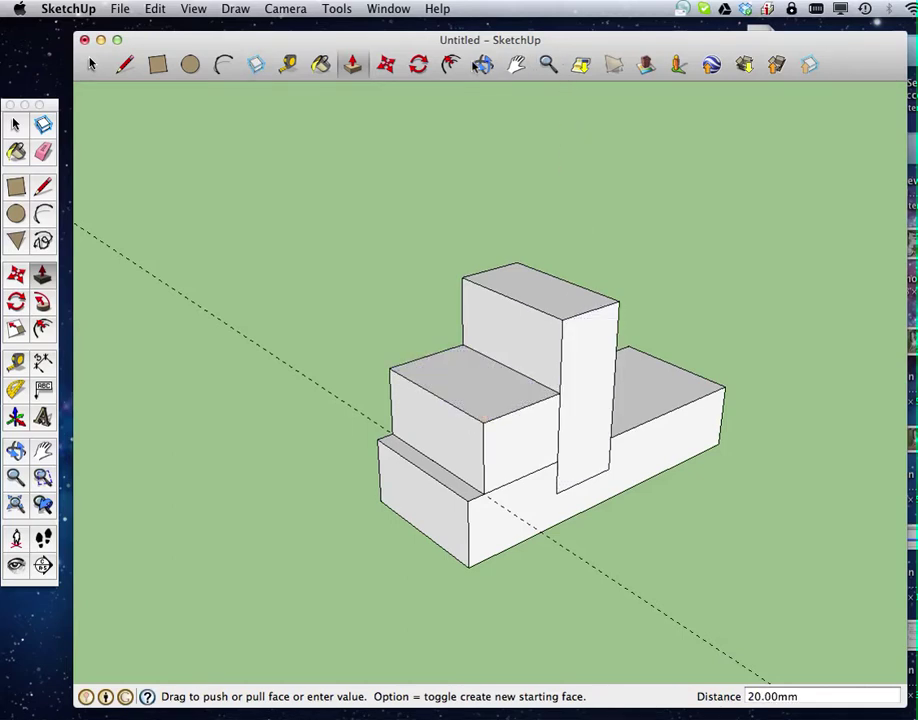
# Delete the remaining guide from the model.
pyautogui.click(482, 68)
pyautogui.moveTo(599, 455); pyautogui.dragTo(572, 507)
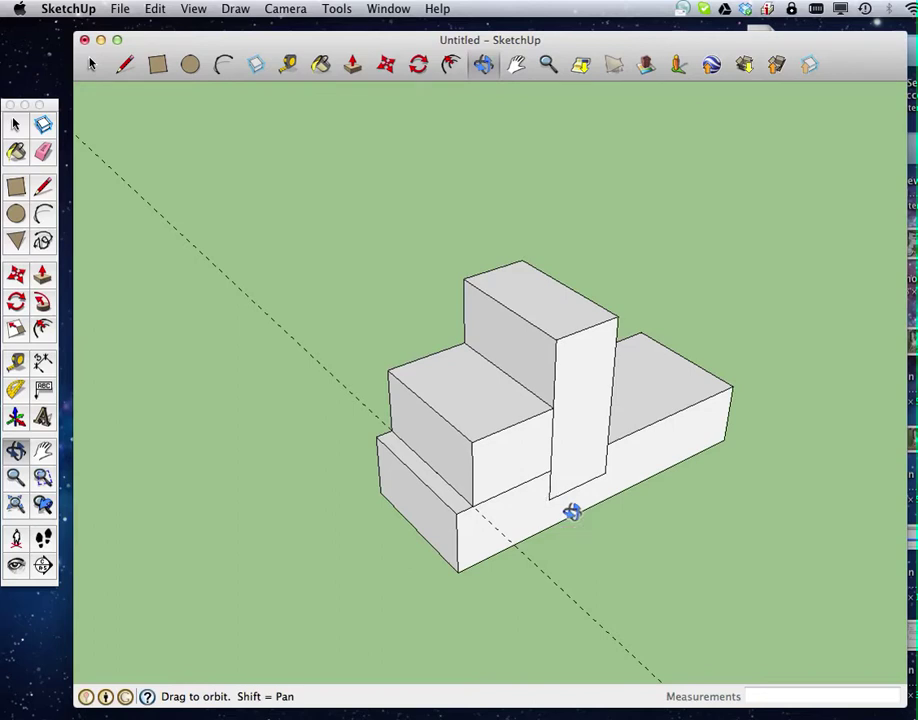
pyautogui.click(156, 9)
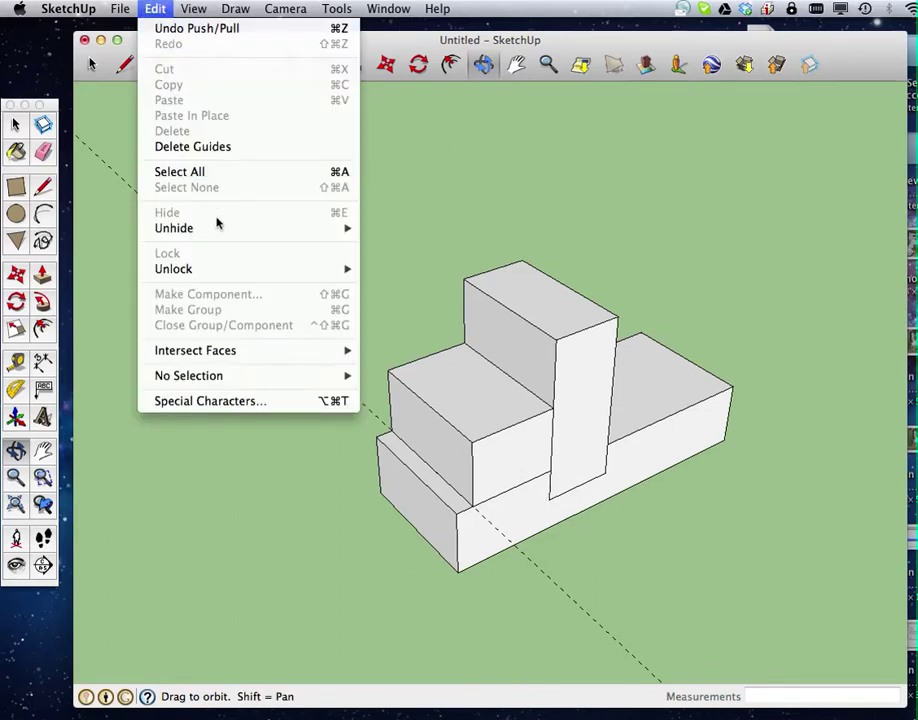
pyautogui.click(217, 147)
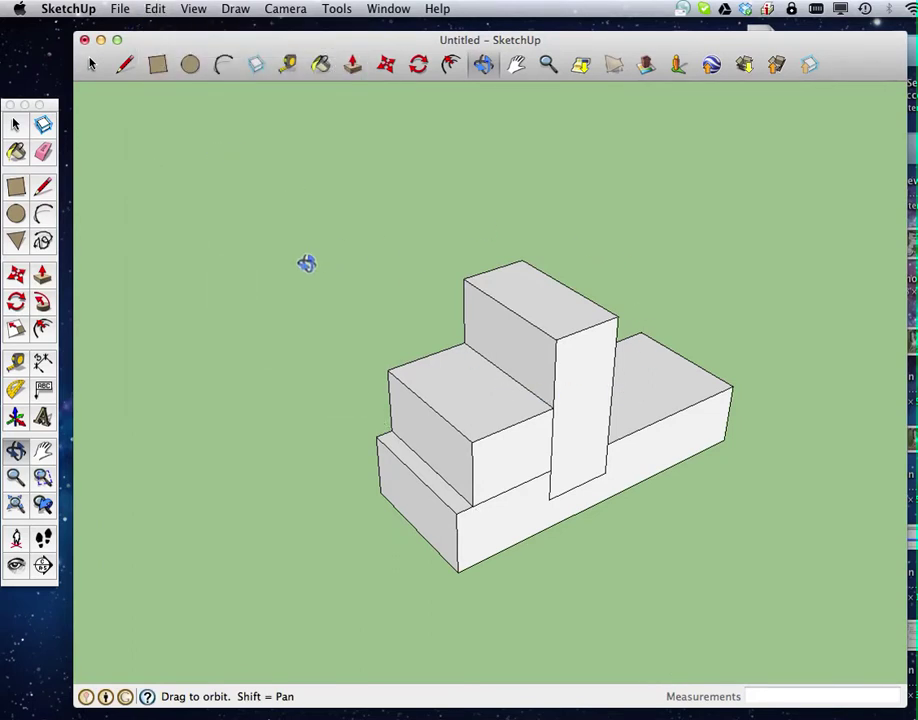
# Select the whole connected model and copy it with Move about 152 mm back along the green axis.
pyautogui.click(17, 124)
pyautogui.tripleClick(513, 347)
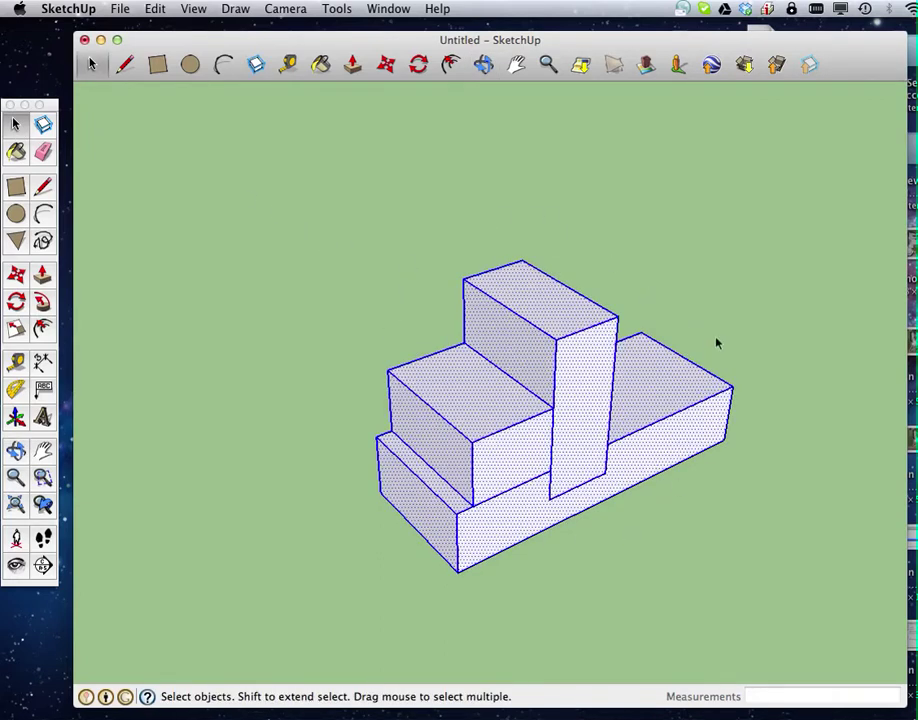
pyautogui.click(155, 9)
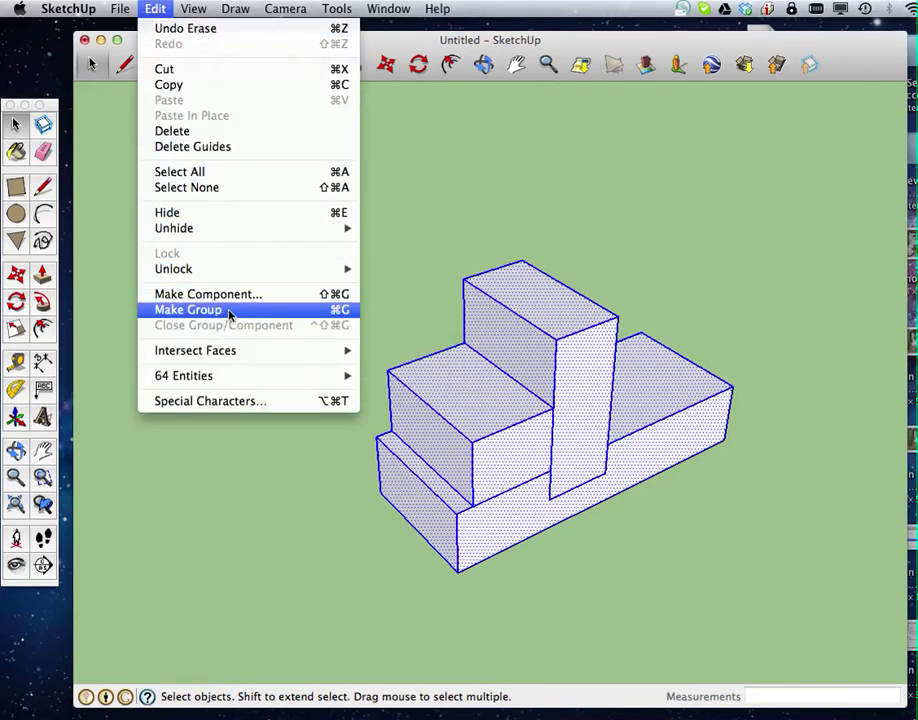
pyautogui.click(447, 228)
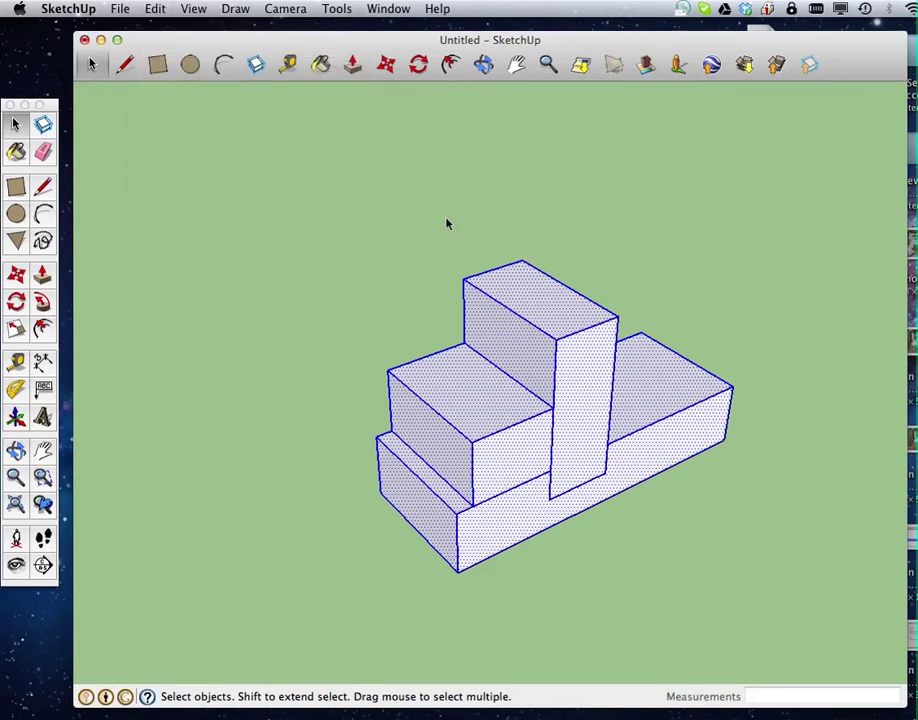
pyautogui.click(387, 66)
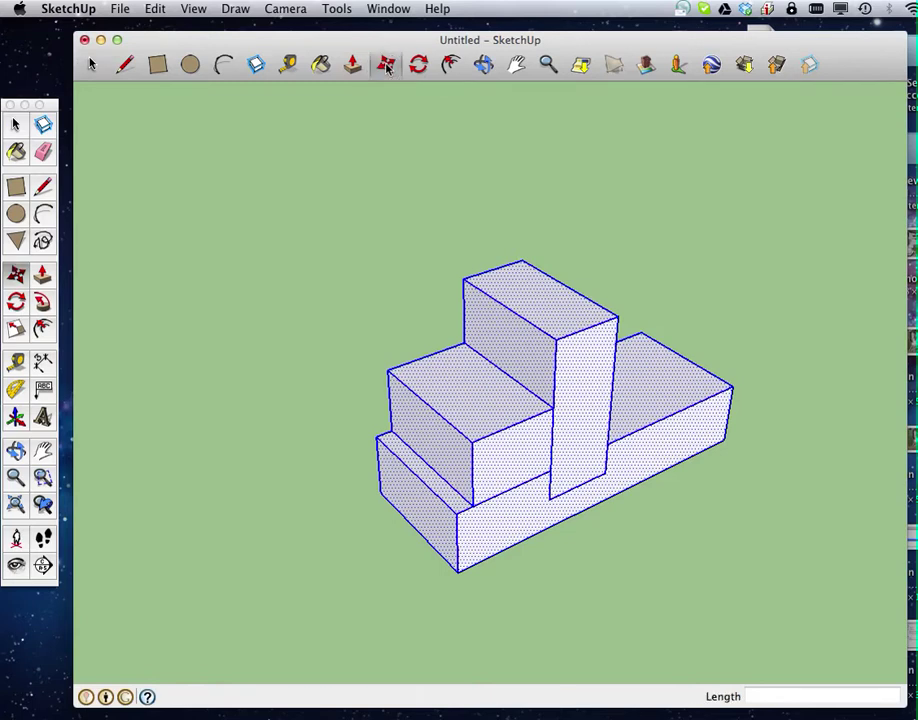
pyautogui.click(493, 401)
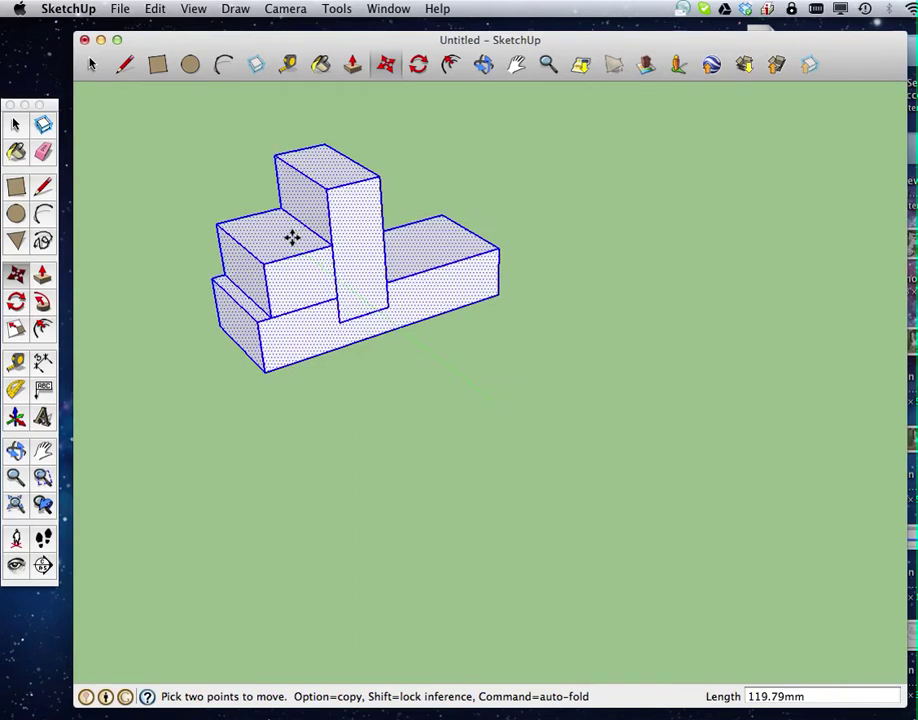
pyautogui.press('alt')
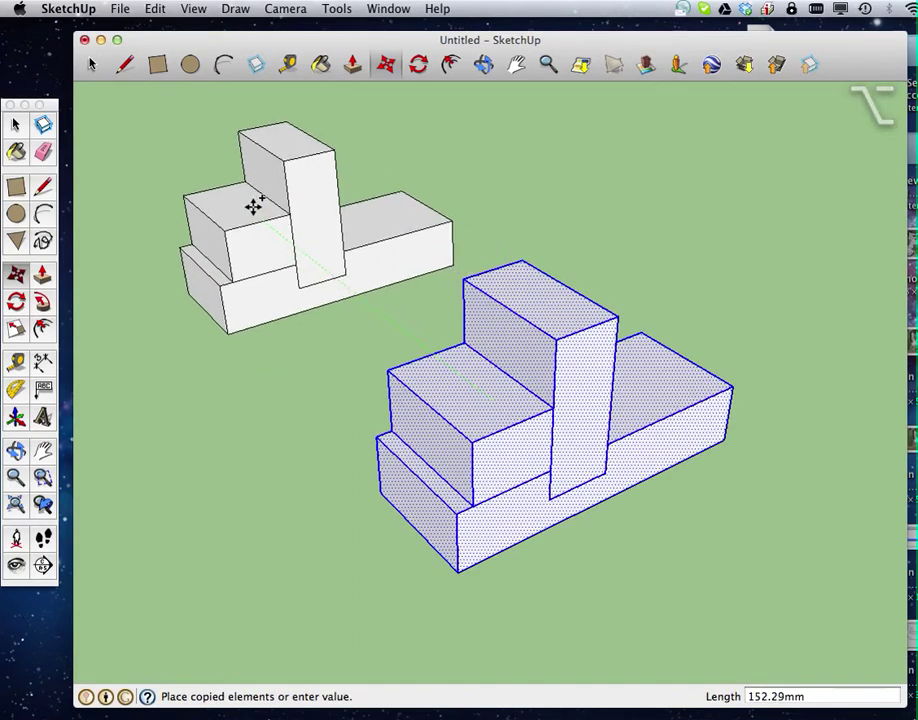
pyautogui.click(254, 205)
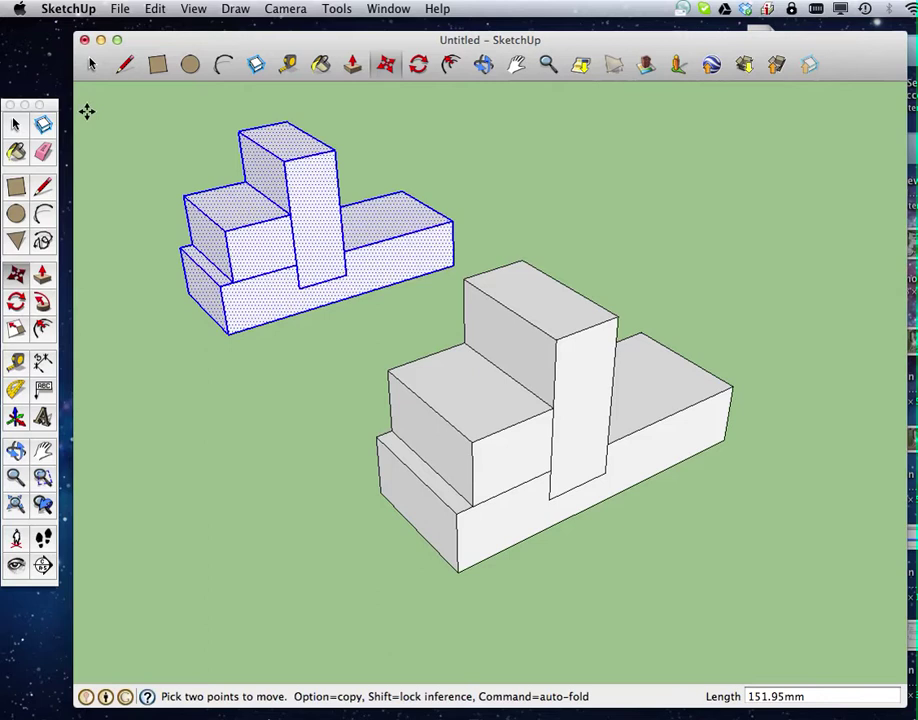
# Select all the connected geometry of the original front model and make it a group.
pyautogui.click(91, 65)
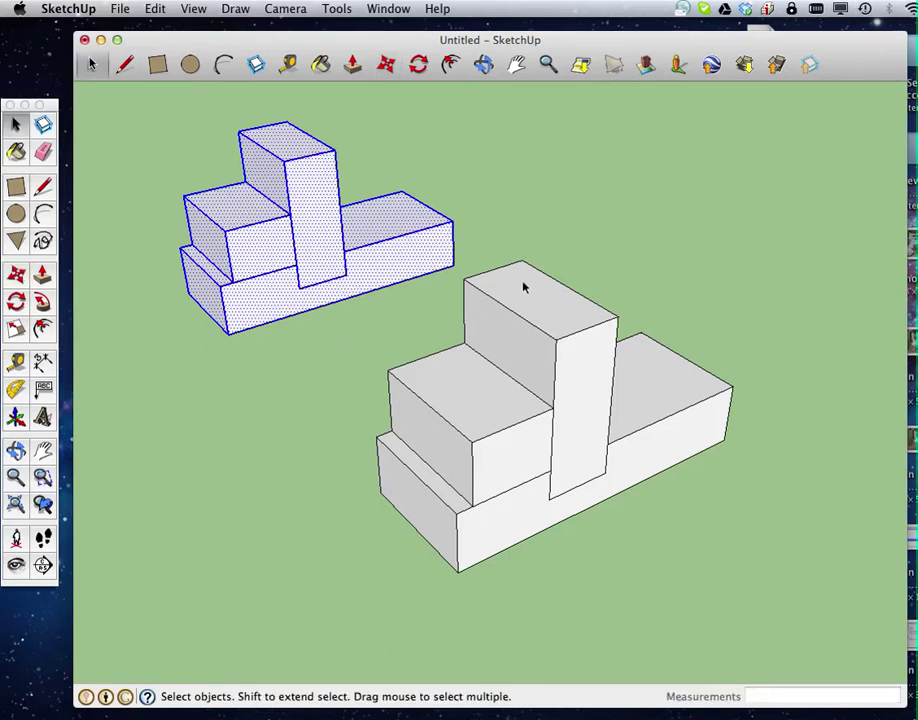
pyautogui.click(607, 264)
pyautogui.tripleClick(538, 459)
pyautogui.click(150, 10)
pyautogui.click(241, 314)
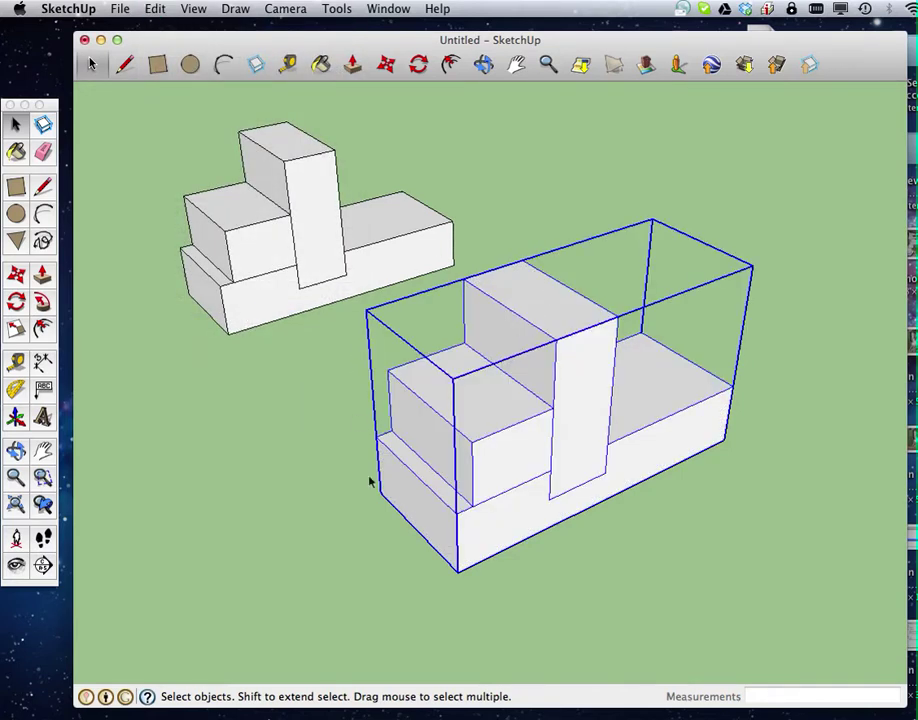
# Compare how selection works on individual faces of the ungrouped copy and on the grouped original.
pyautogui.click(657, 598)
pyautogui.click(268, 309)
pyautogui.click(251, 253)
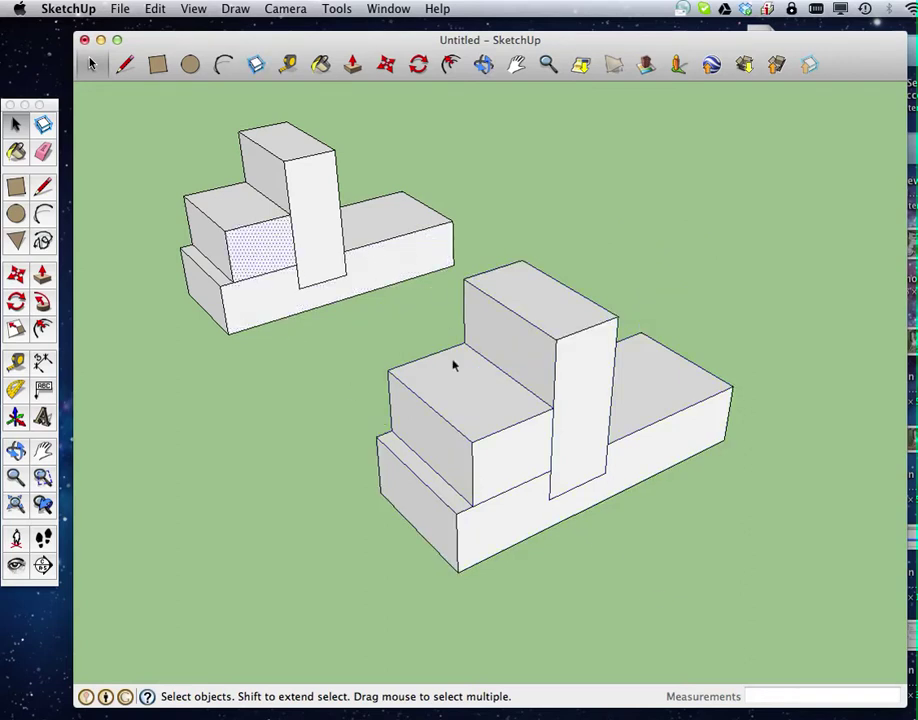
pyautogui.click(483, 438)
pyautogui.click(290, 281)
pyautogui.click(506, 432)
pyautogui.click(288, 260)
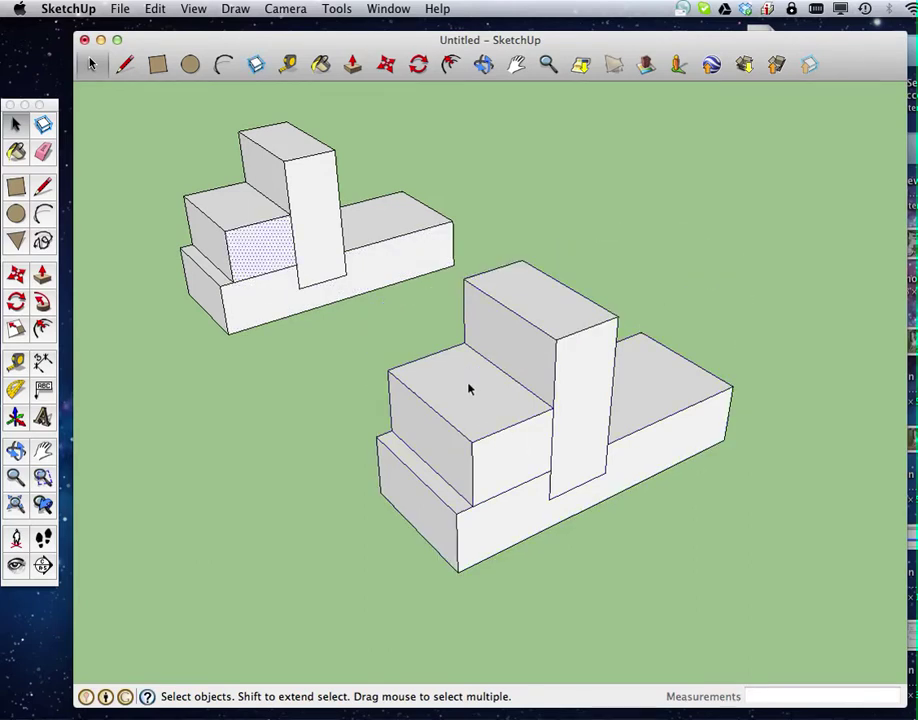
pyautogui.click(505, 434)
pyautogui.click(288, 311)
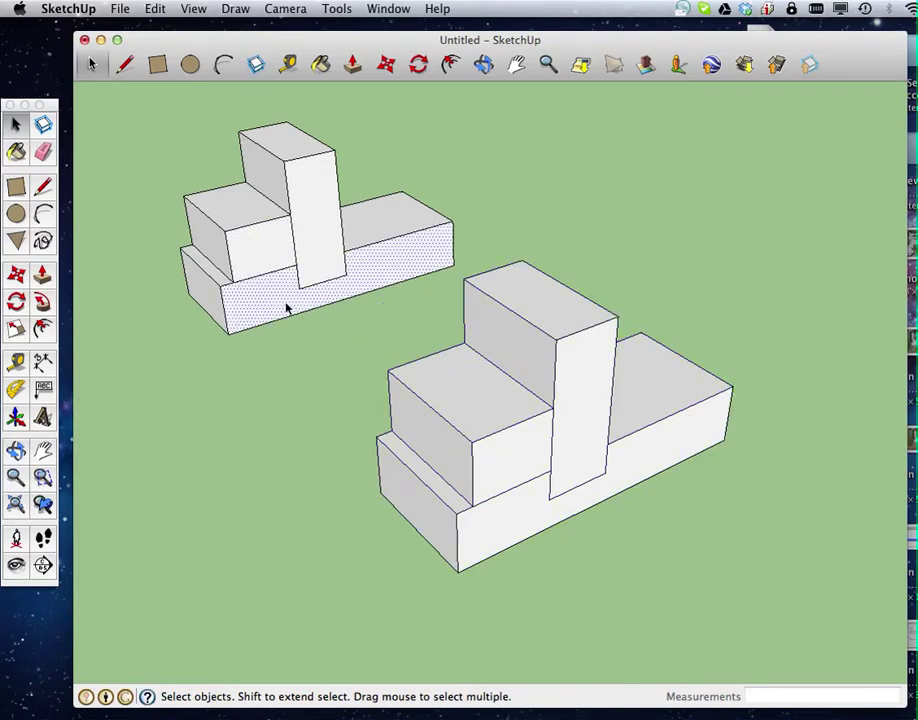
pyautogui.click(731, 345)
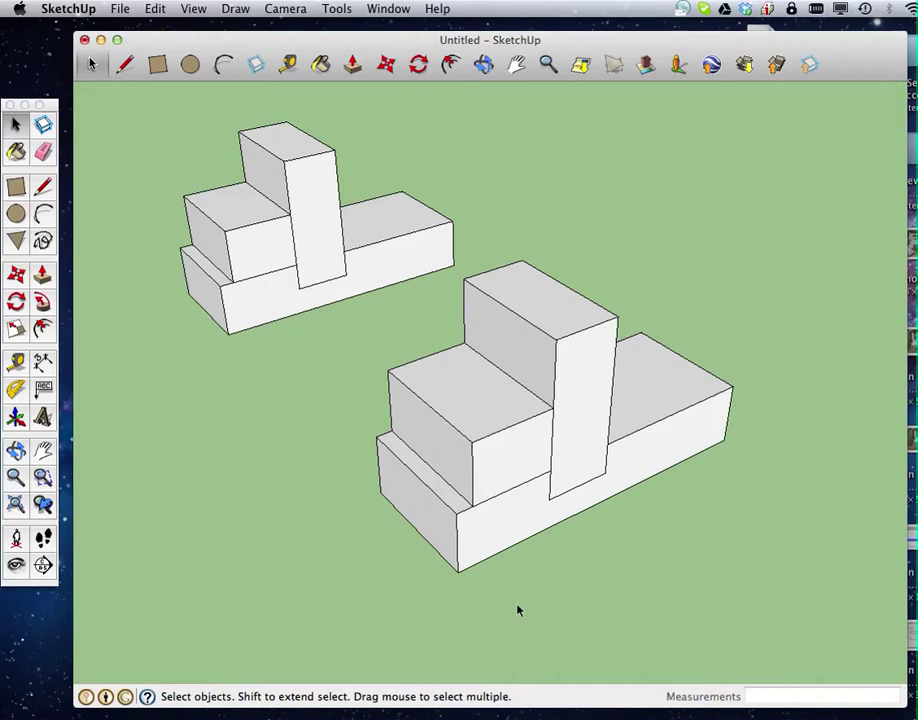
# Place a horizontal guide on the grouped model's long front side, 10 mm above the lower block's bottom edge.
pyautogui.click(289, 65)
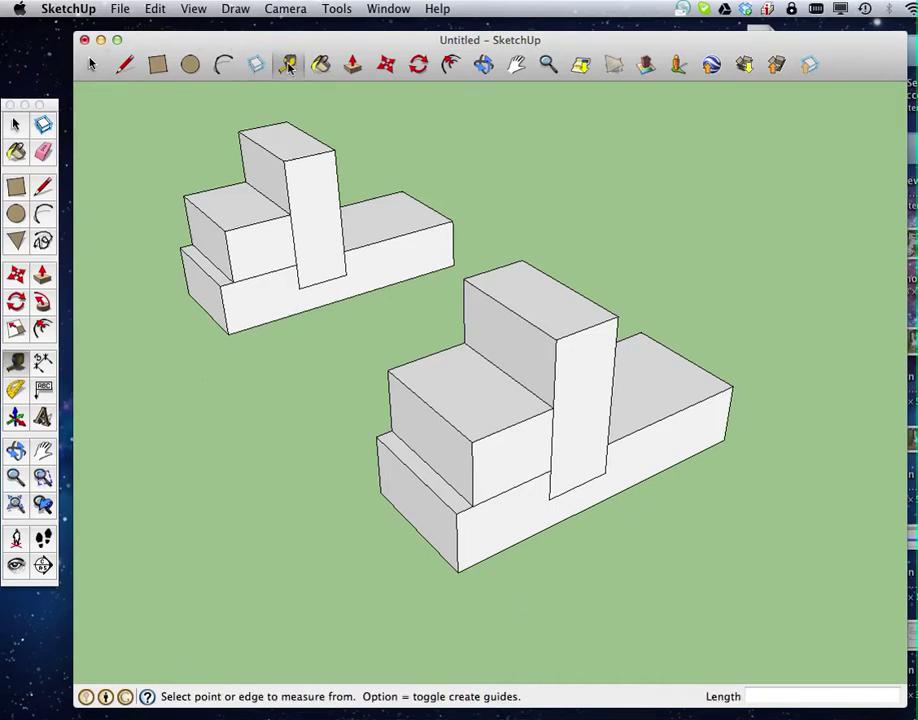
pyautogui.click(502, 549)
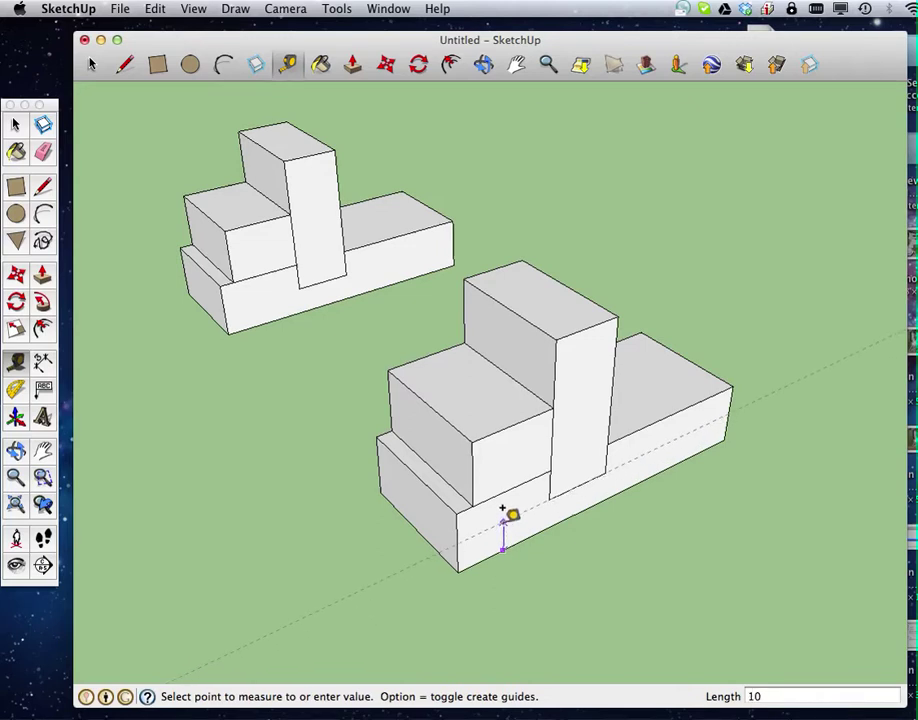
pyautogui.click(506, 511)
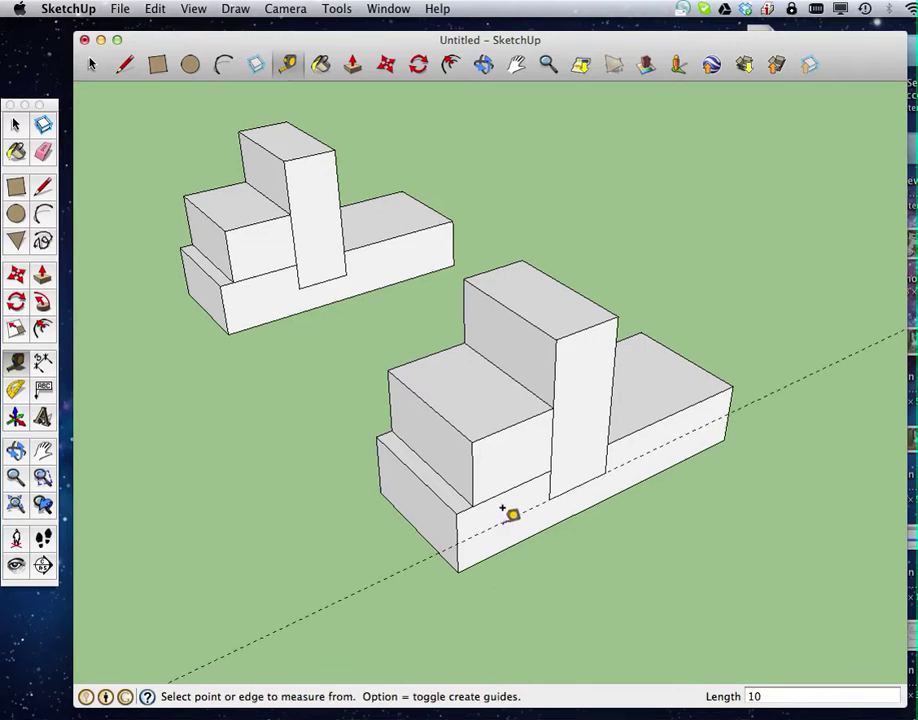
# Place two vertical guides on the lower block's long front side, each 25 mm in from one end edge.
pyautogui.click(459, 556)
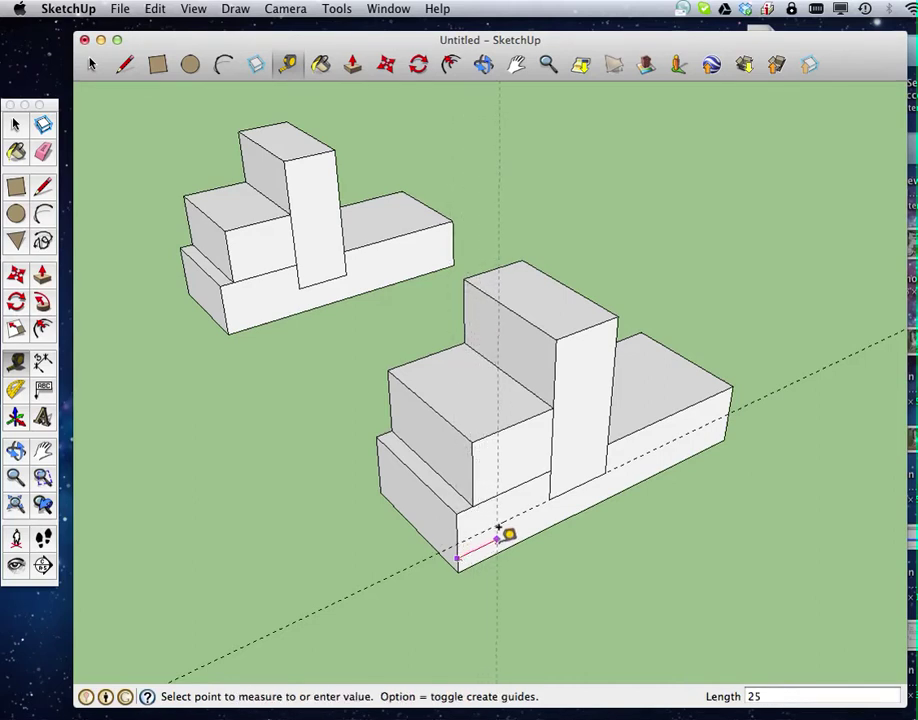
pyautogui.press('Return')
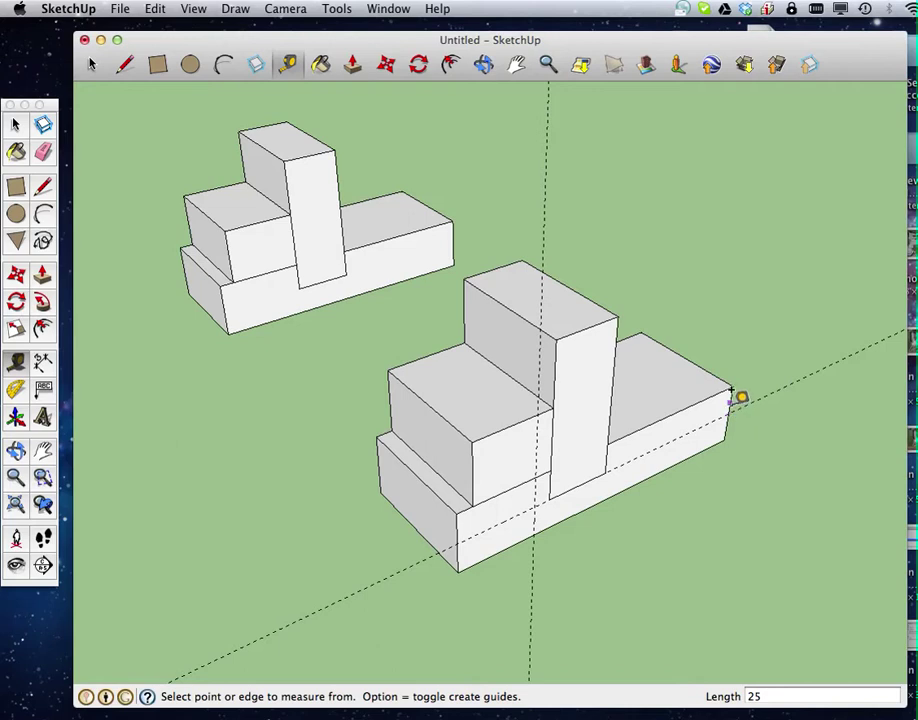
pyautogui.click(731, 390)
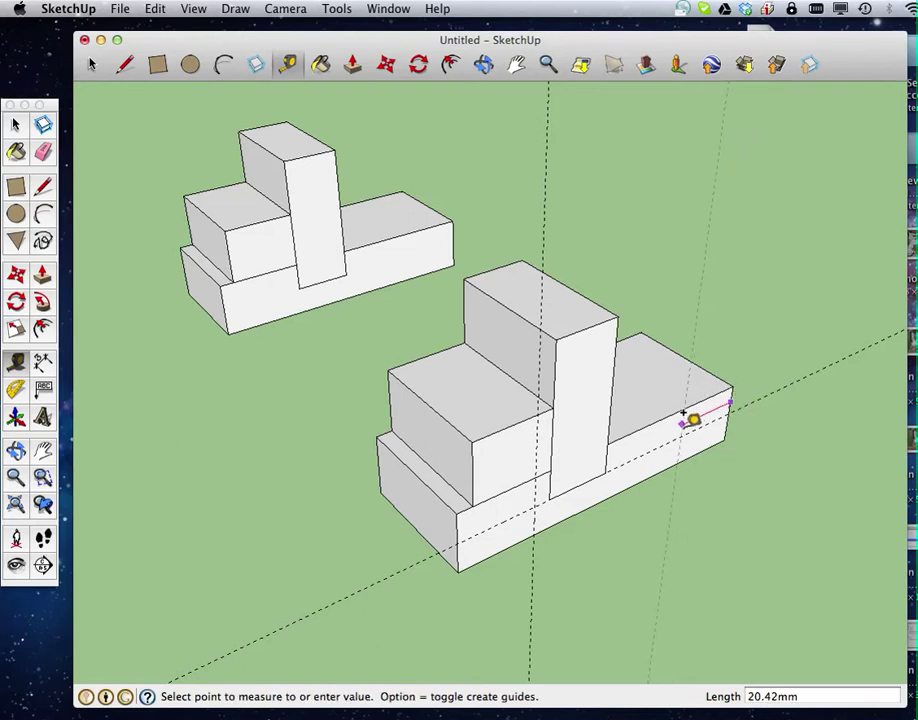
pyautogui.write('25')
pyautogui.press('Return')
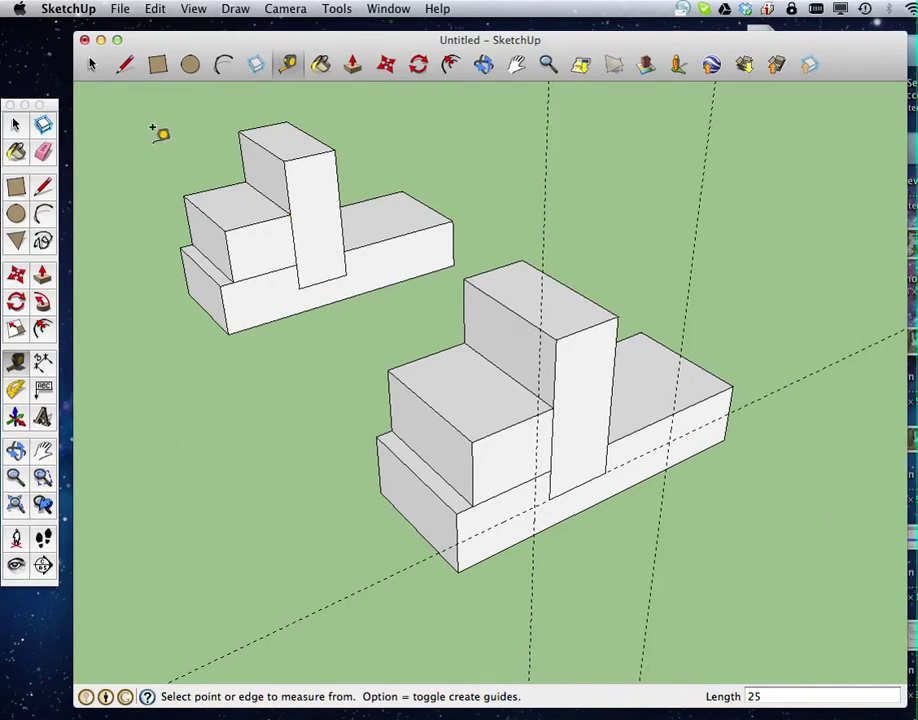
# Draw a circle of 20 mm radius on the long front side, centred where the horizontal guide meets the vertical guide nearest the stepped end.
pyautogui.click(17, 214)
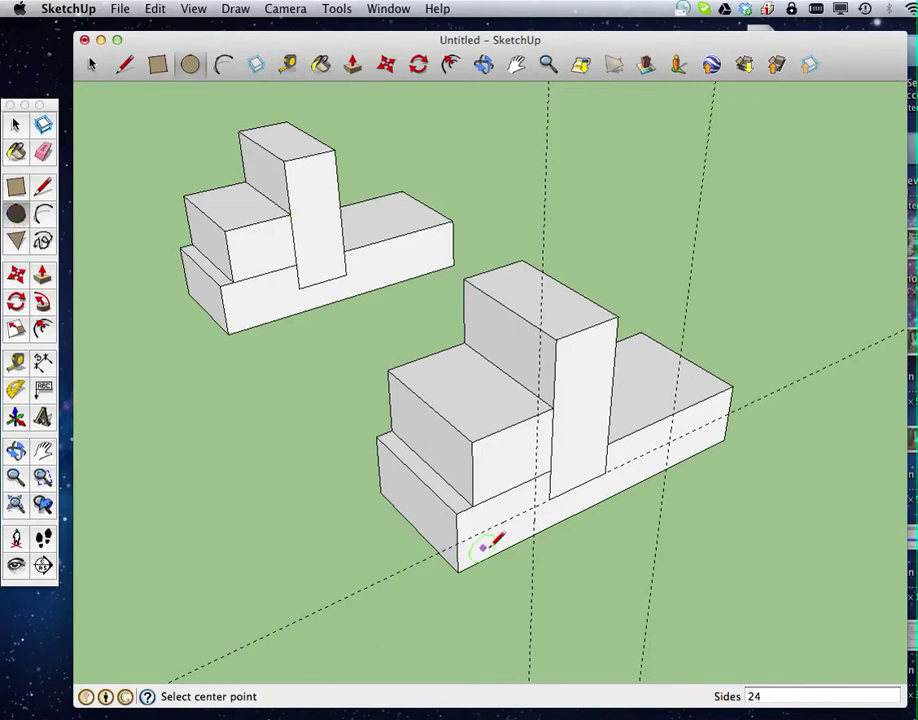
pyautogui.click(535, 506)
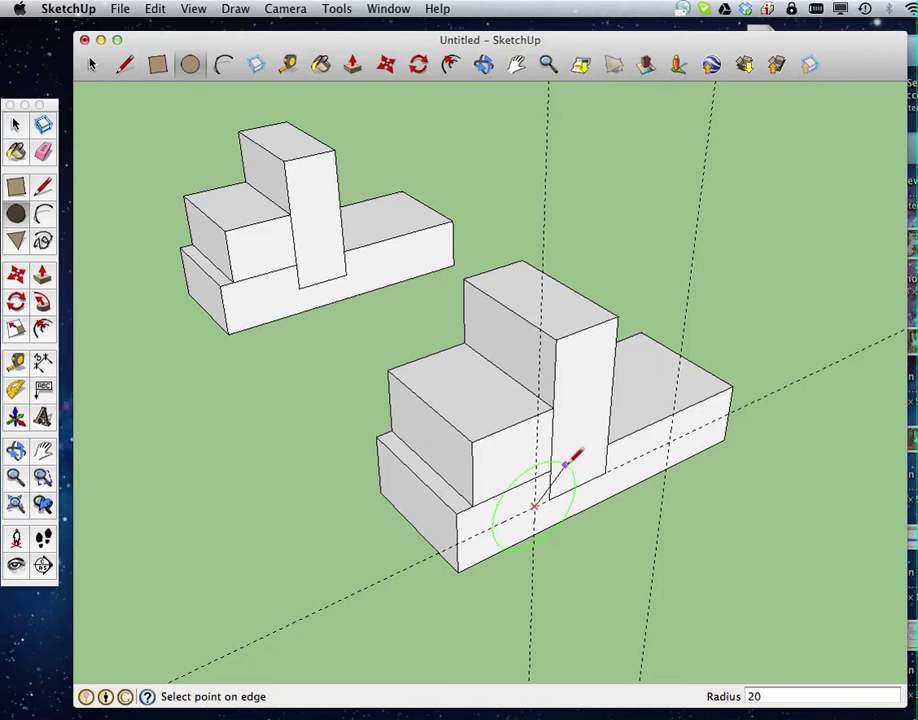
pyautogui.write('20')
pyautogui.press('Return')
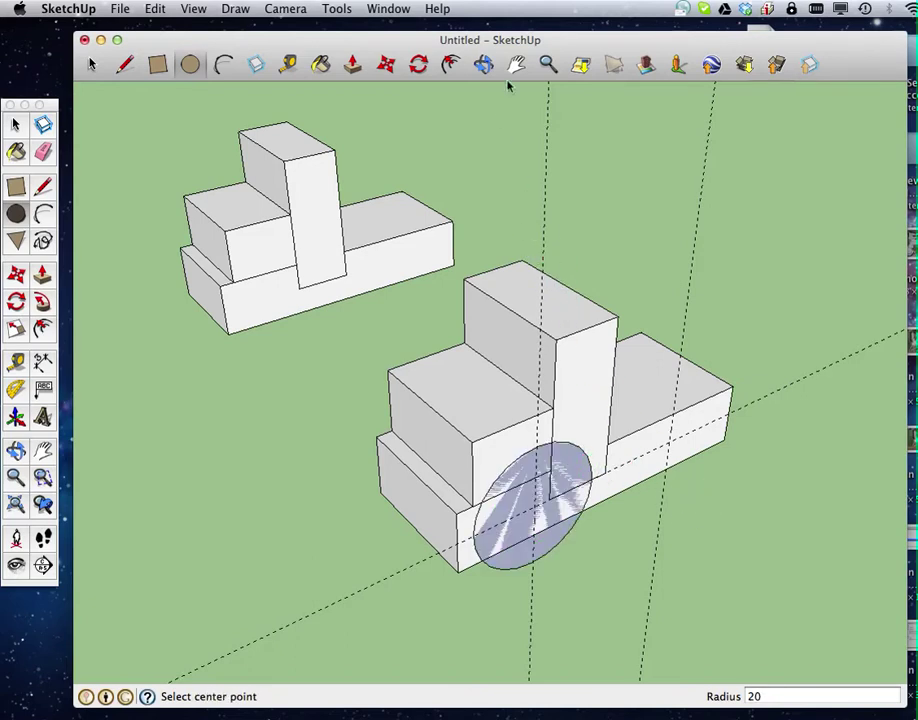
# Push/Pull the 20 mm radius circle on the grouped block's long front side outwards by 20 mm.
pyautogui.click(352, 64)
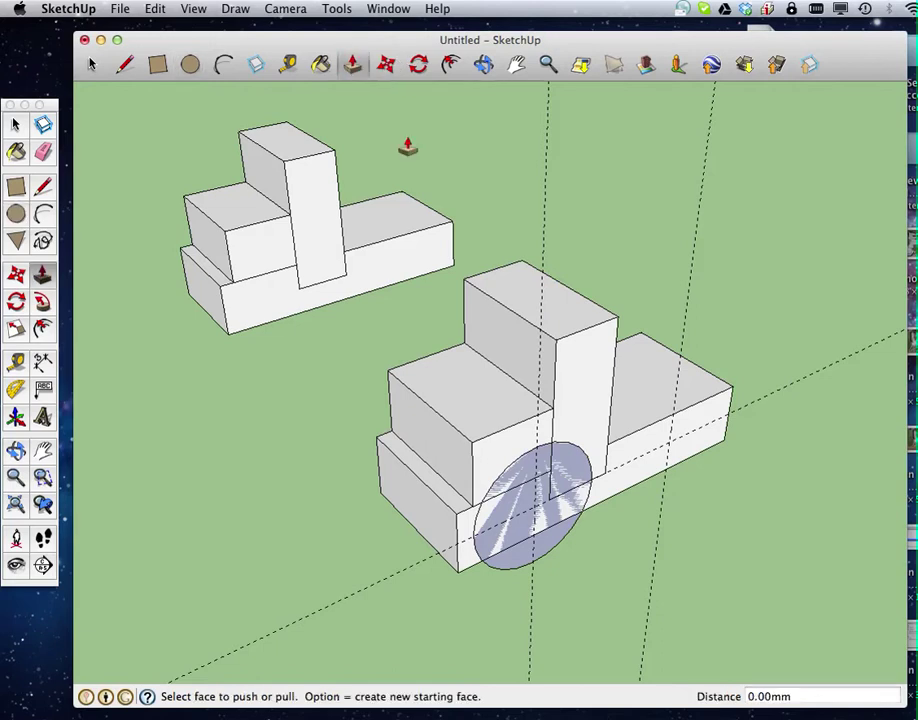
pyautogui.click(543, 484)
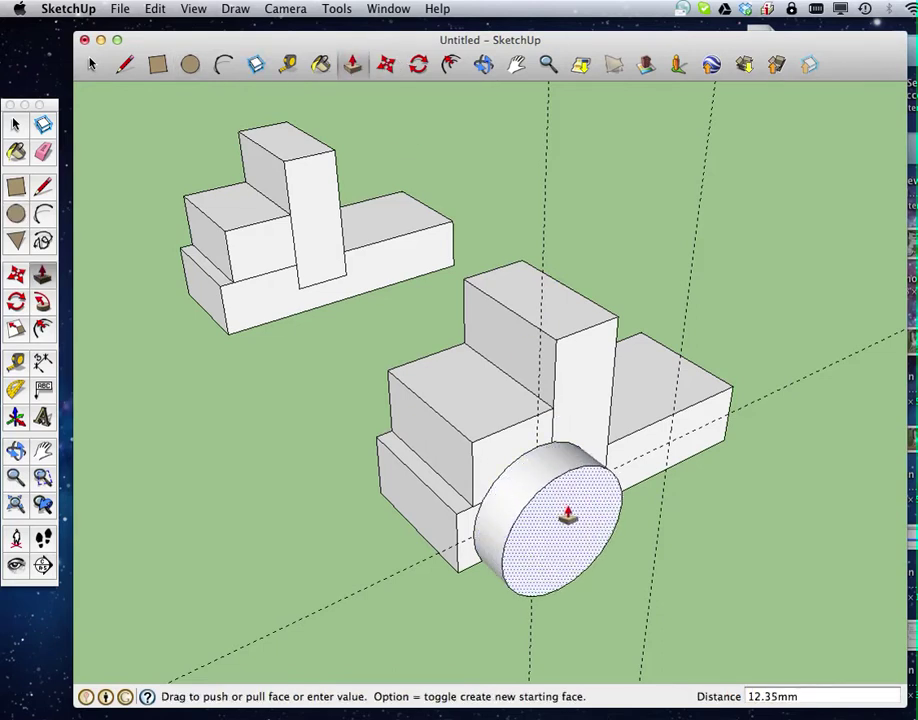
pyautogui.press('Return')
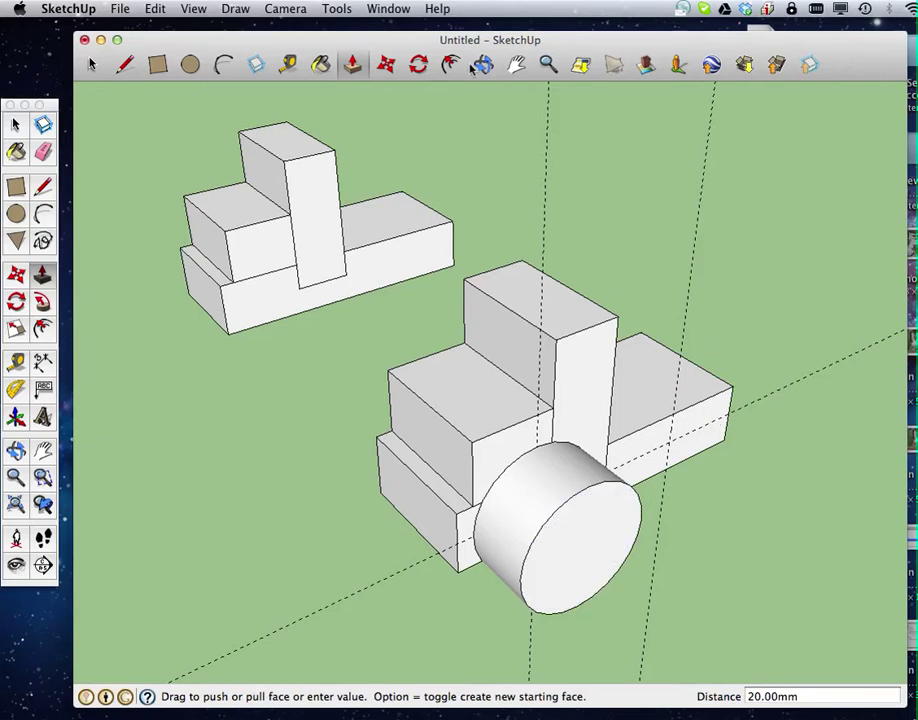
# Compare selecting the grouped block as a whole with selecting the long side face of the ungrouped copy.
pyautogui.click(483, 64)
pyautogui.moveTo(560, 380); pyautogui.dragTo(764, 352)
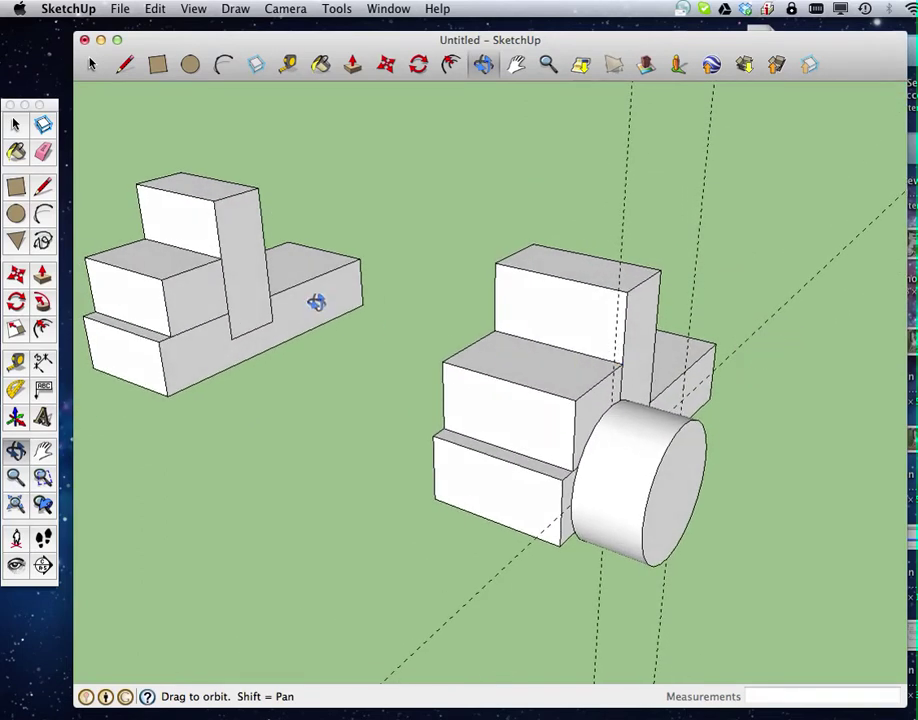
pyautogui.click(514, 66)
pyautogui.moveTo(246, 290); pyautogui.dragTo(440, 383)
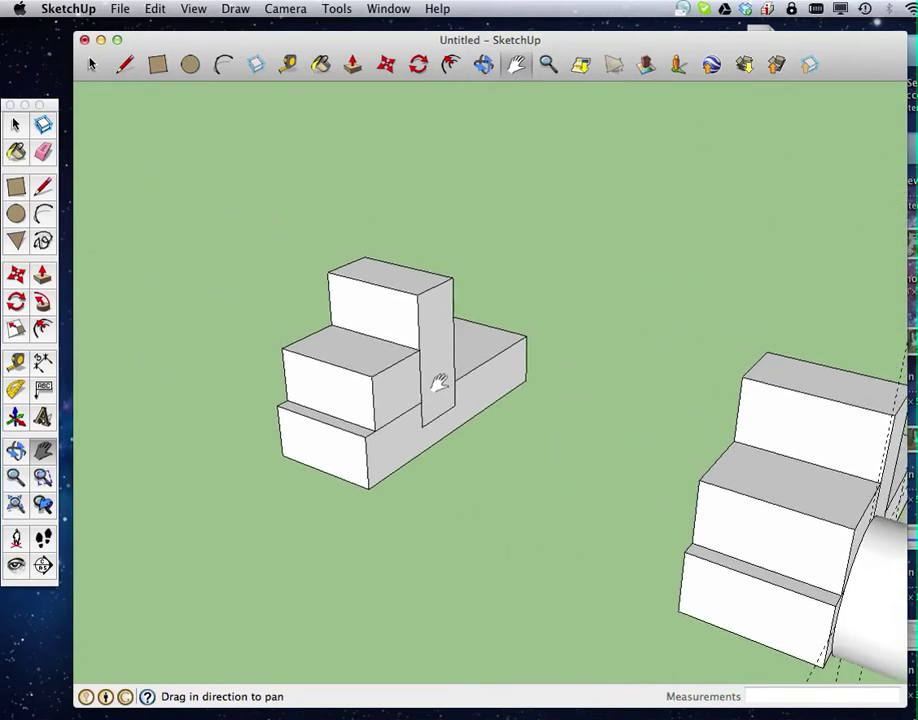
pyautogui.moveTo(395, 428); pyautogui.dragTo(344, 361)
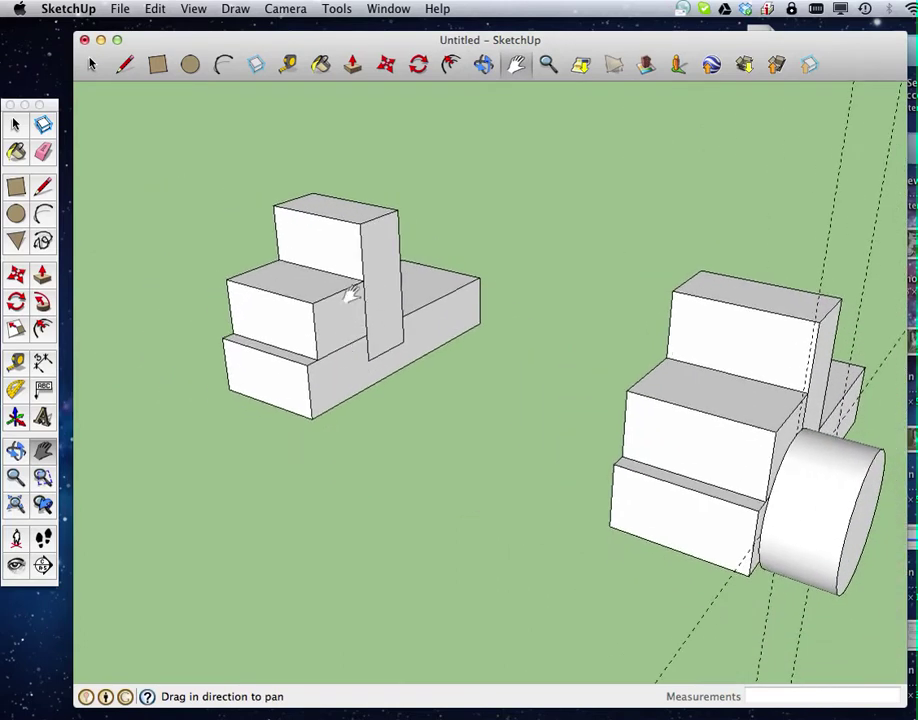
pyautogui.press('space')
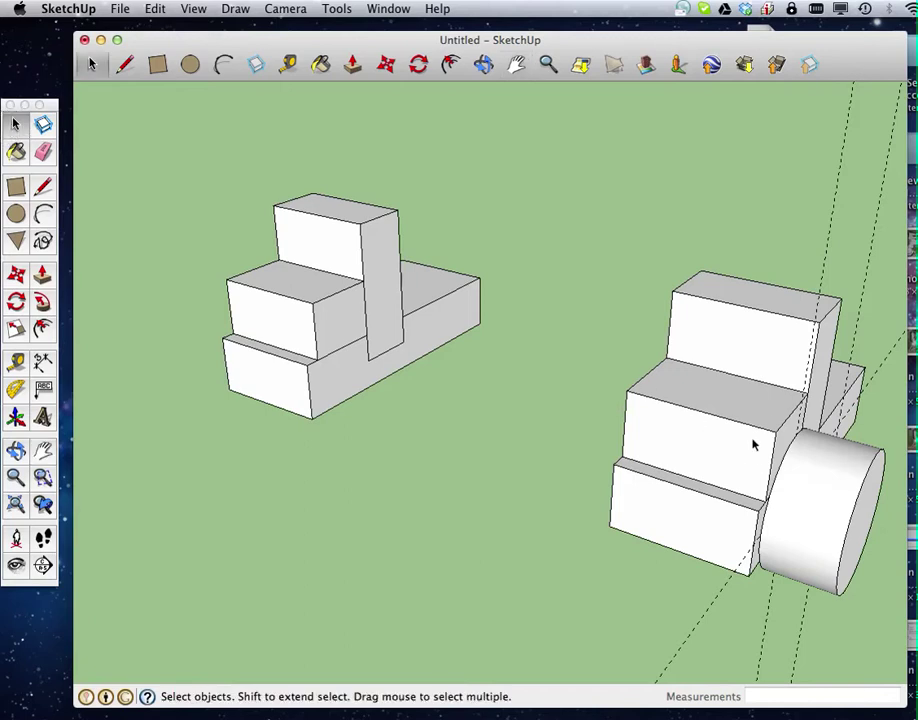
pyautogui.click(752, 437)
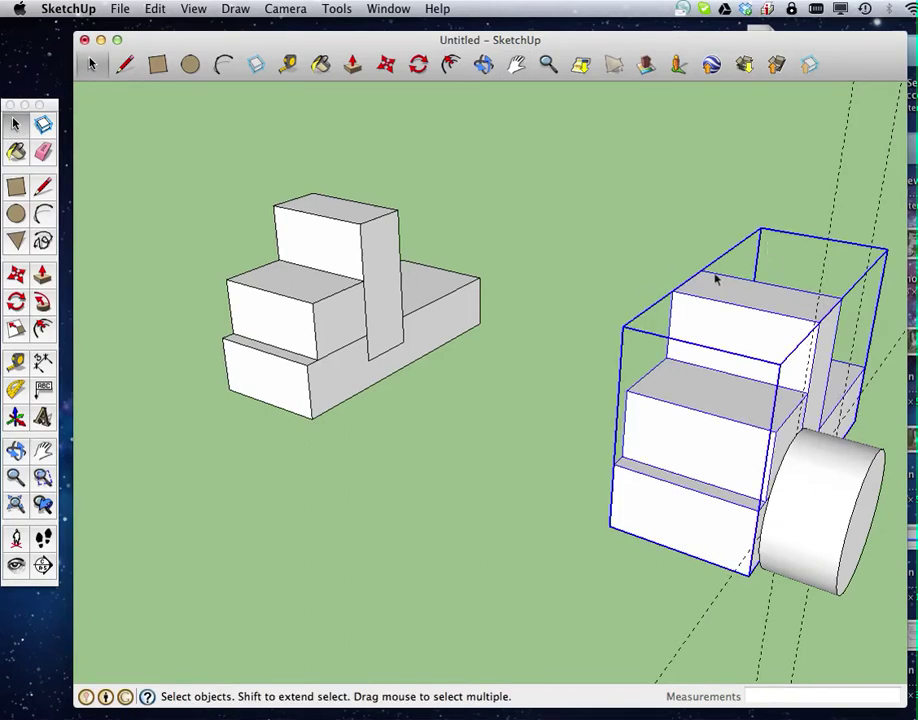
pyautogui.click(345, 366)
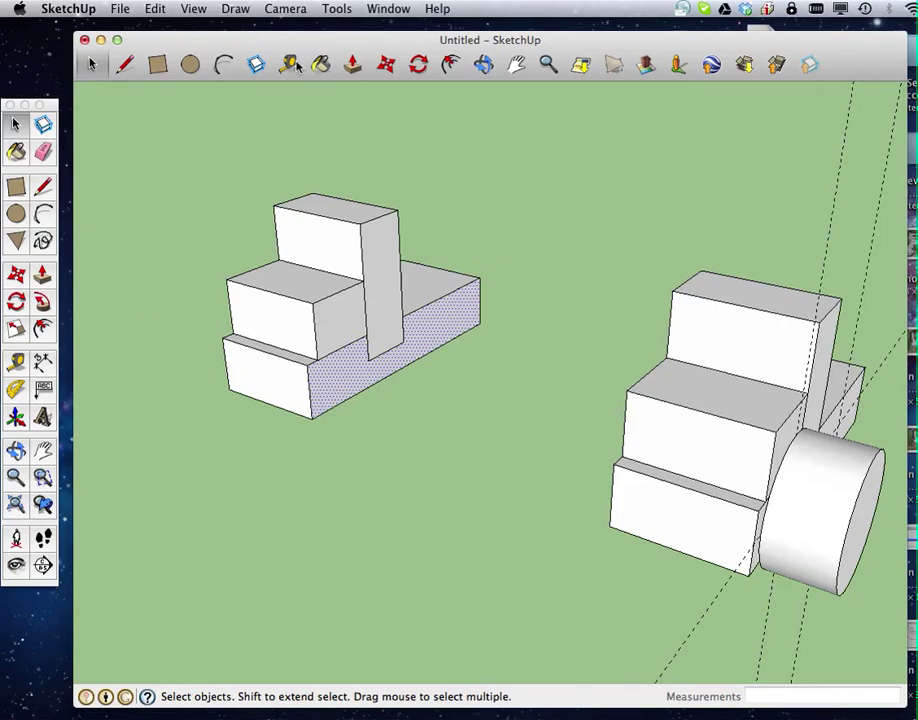
# On the ungrouped copy's long side, place a horizontal guide 10 mm above the bottom edge and vertical guides 25 mm in from both ends.
pyautogui.click(289, 64)
pyautogui.click(348, 385)
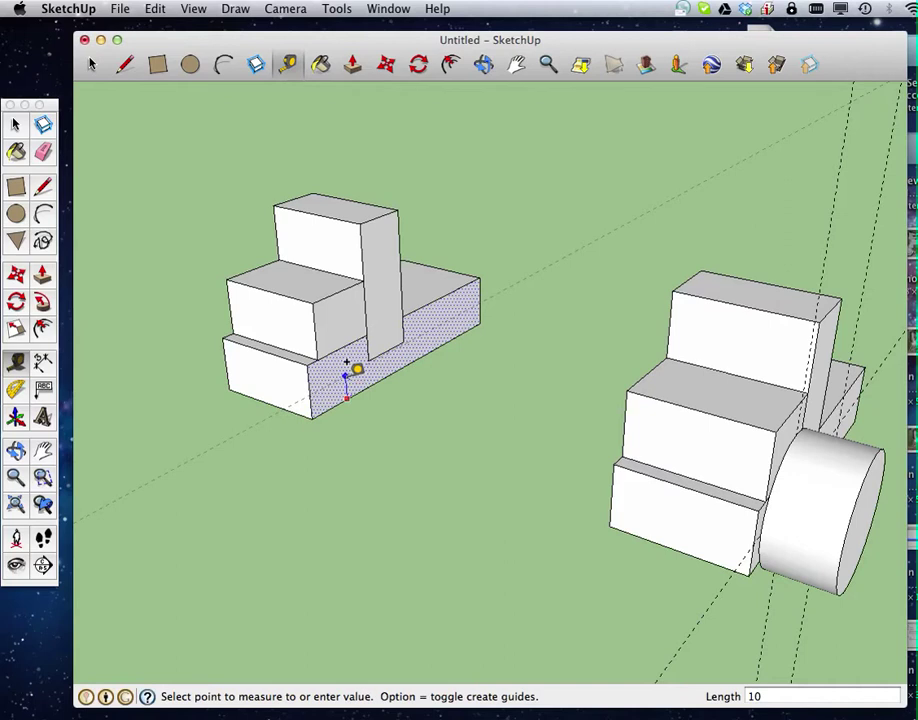
pyautogui.press('Return')
pyautogui.click(309, 376)
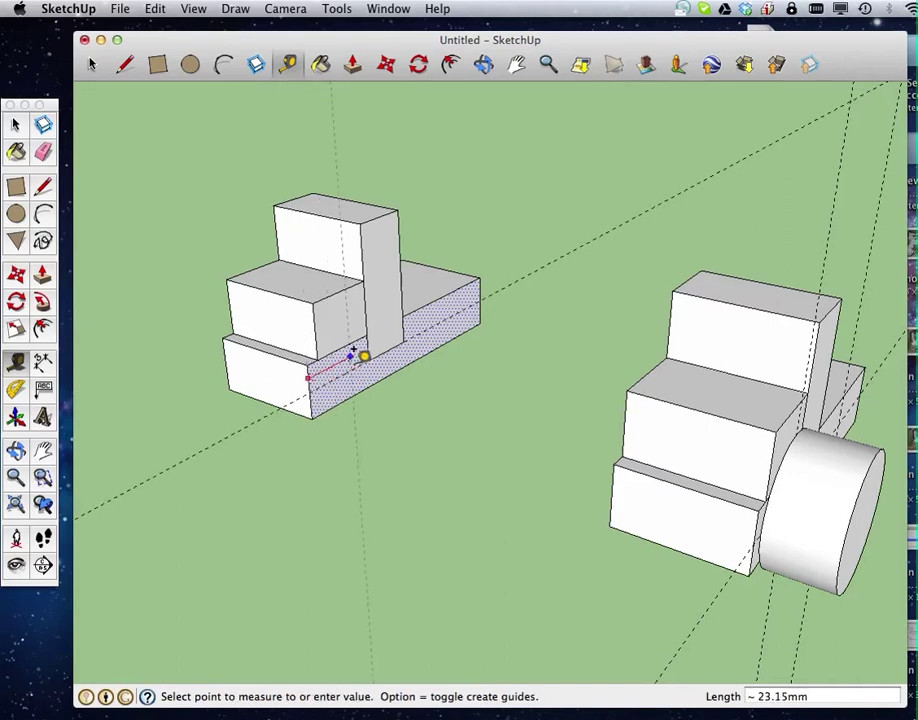
pyautogui.press('Return')
pyautogui.click(479, 279)
pyautogui.press('Return')
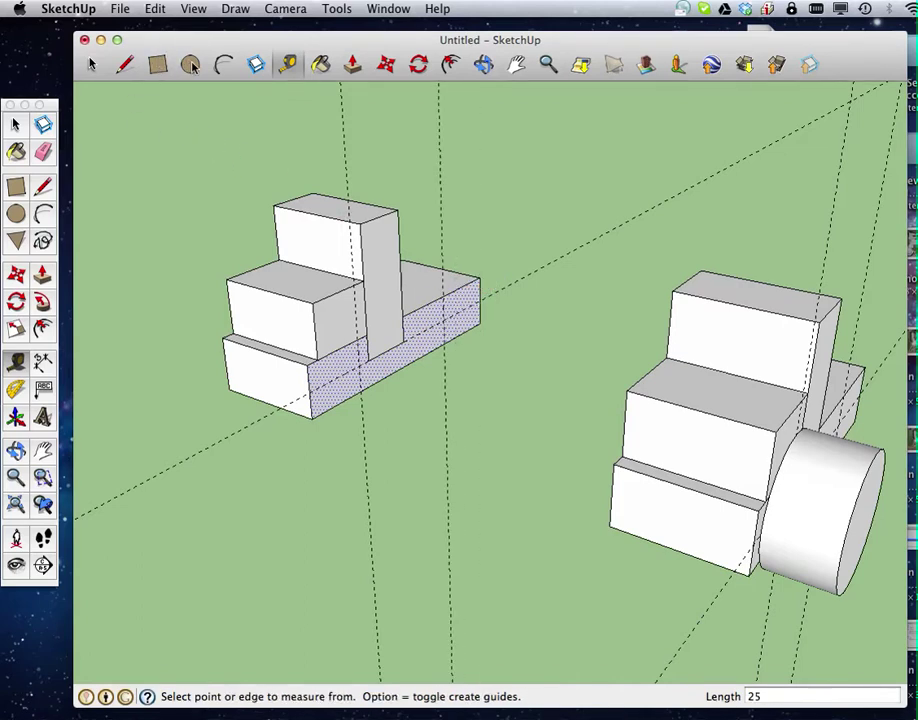
# Draw a circle of 20 mm radius on the ungrouped copy's long side, centred on the guide intersection nearest the stepped end.
pyautogui.click(190, 65)
pyautogui.click(359, 364)
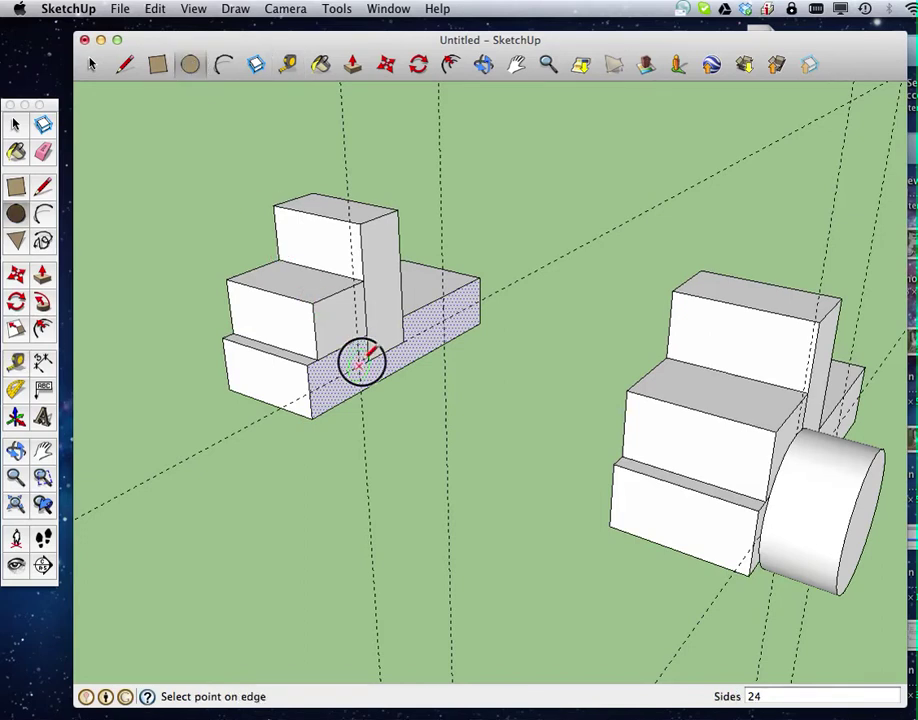
pyautogui.click(386, 298)
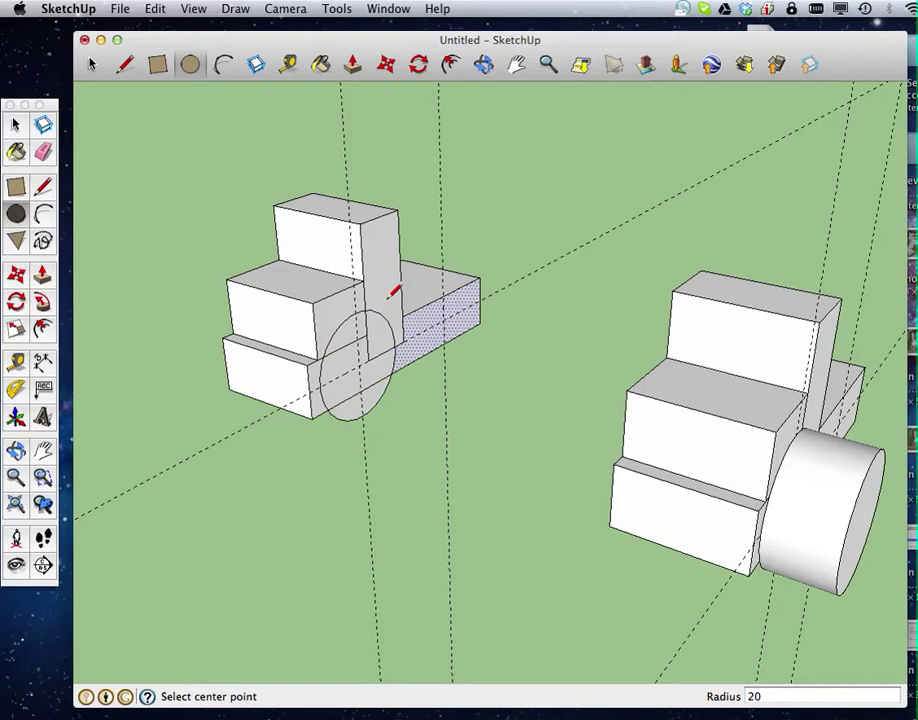
# Try to Push/Pull the circle on the ungrouped copy into a wheel, working on its separate face pieces.
pyautogui.click(352, 64)
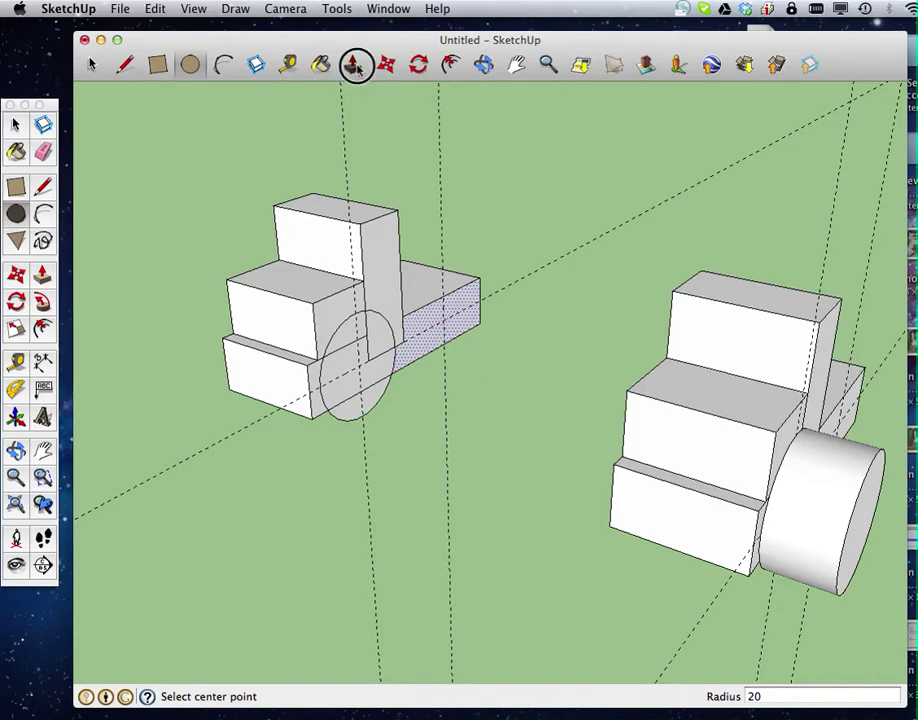
pyautogui.click(340, 368)
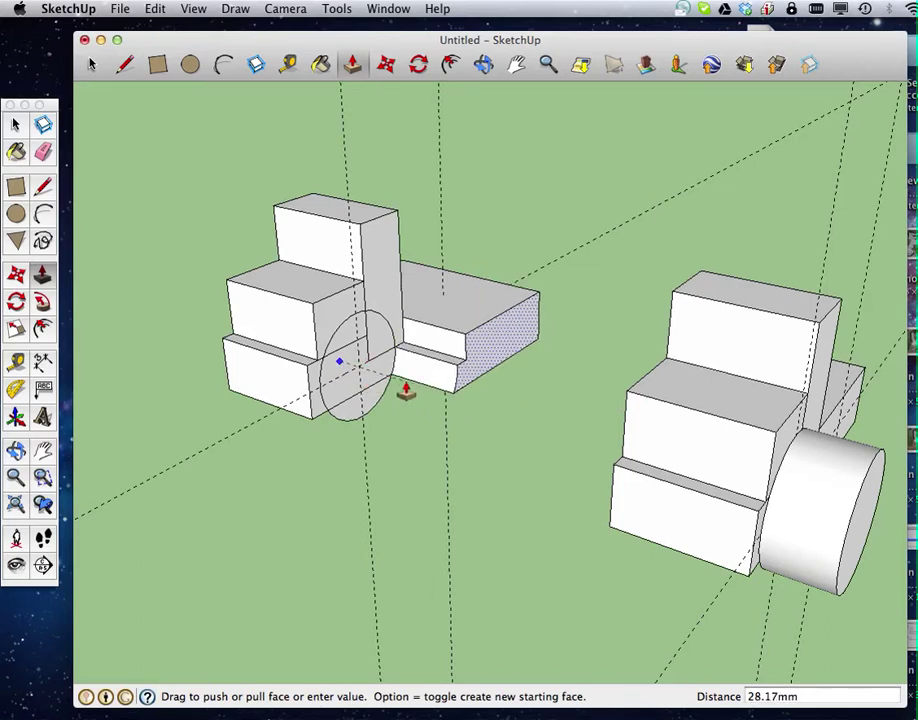
pyautogui.press('Escape')
pyautogui.click(357, 400)
pyautogui.click(410, 420)
pyautogui.click(367, 416)
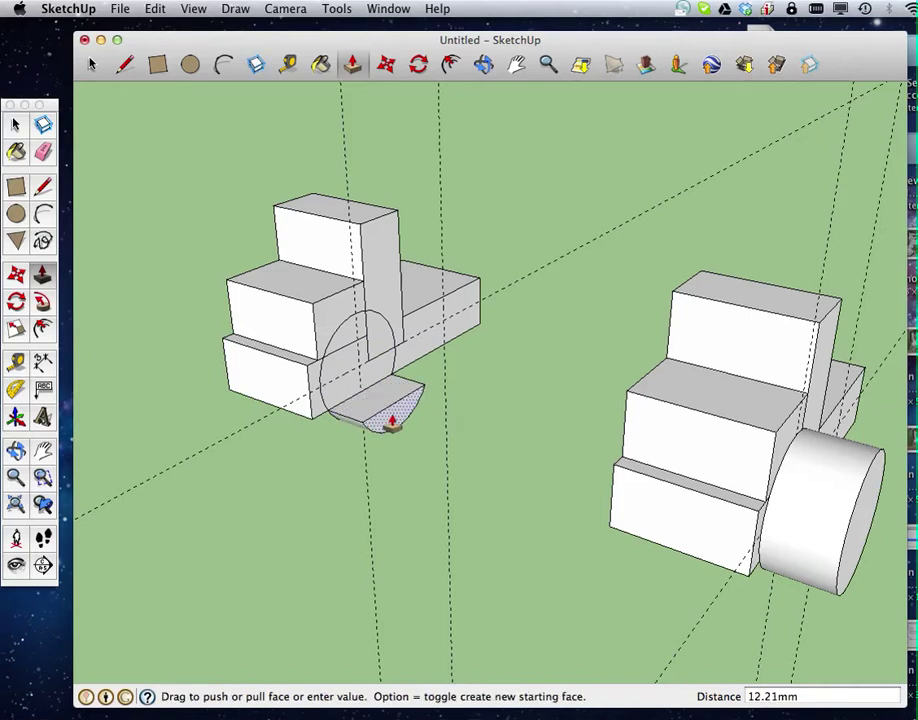
pyautogui.click(344, 382)
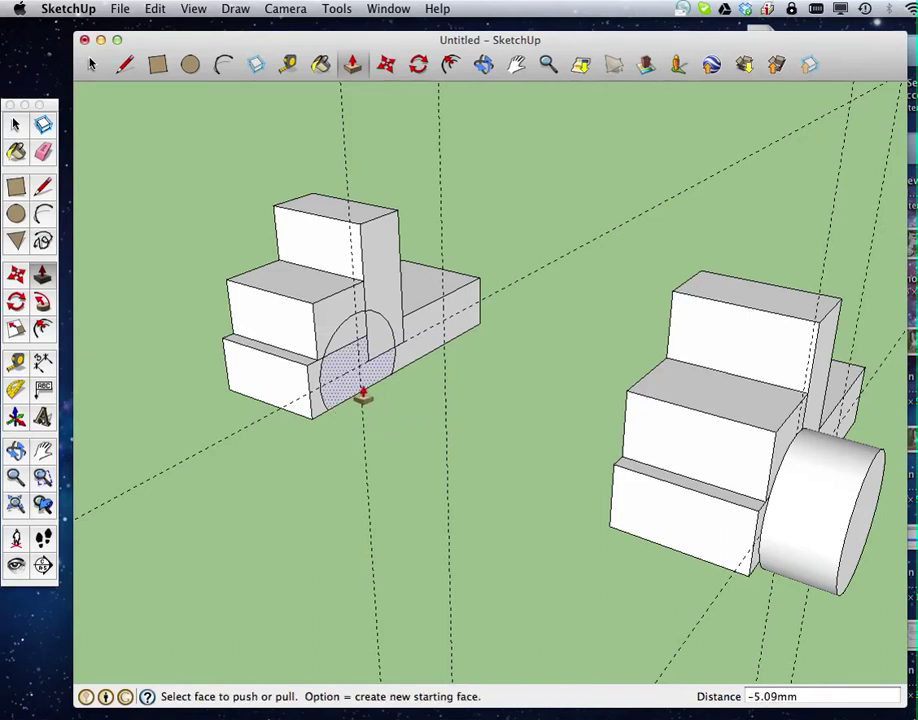
pyautogui.press('super+z')
pyautogui.click(352, 387)
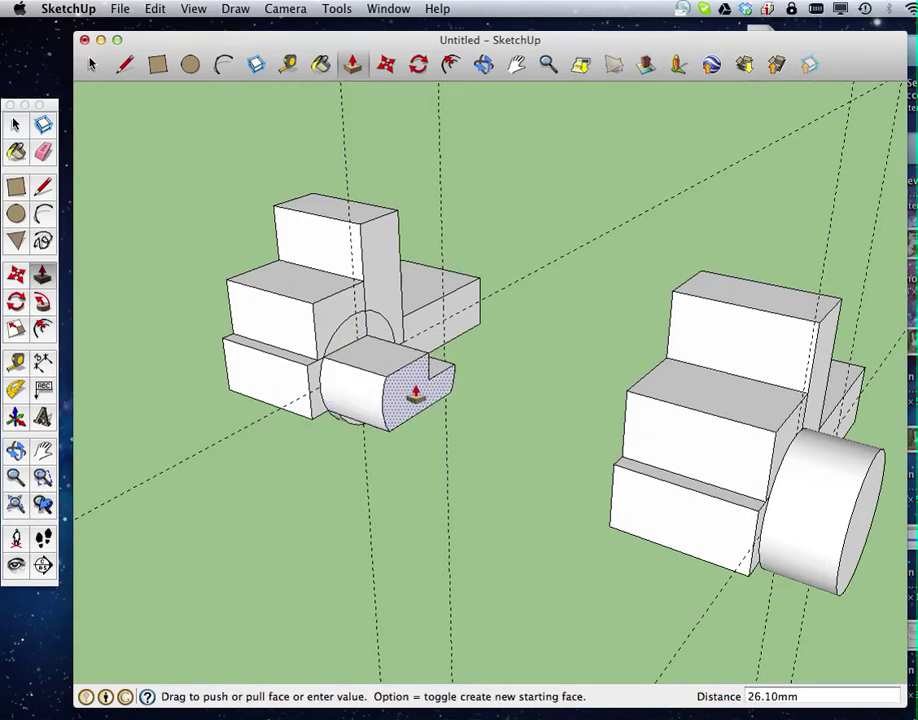
pyautogui.press('Escape')
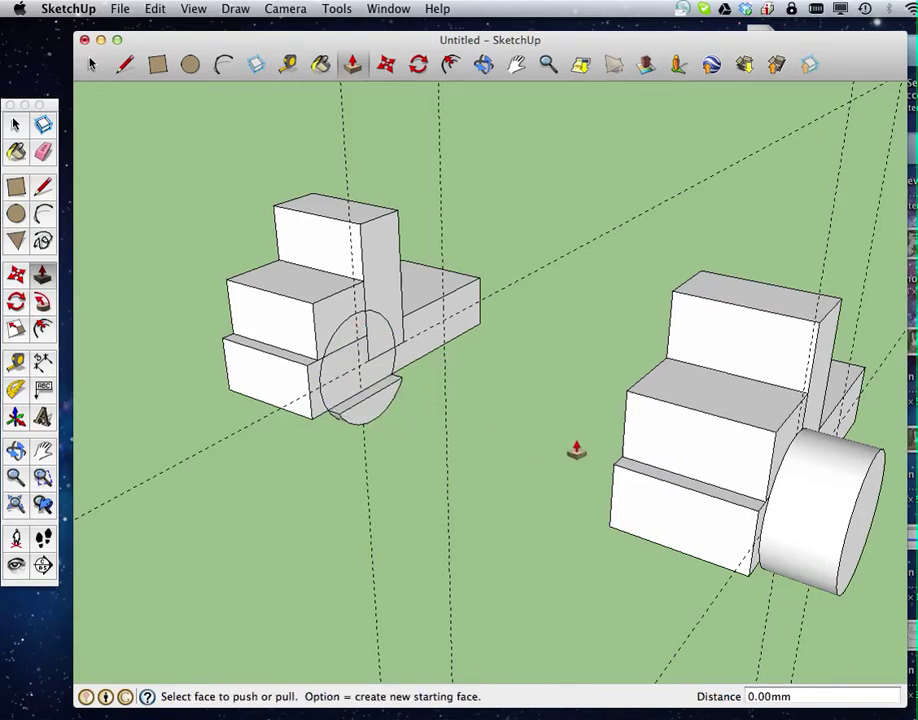
# Delete the whole ungrouped copy with its split circle, and delete all guides from the model.
pyautogui.click(15, 124)
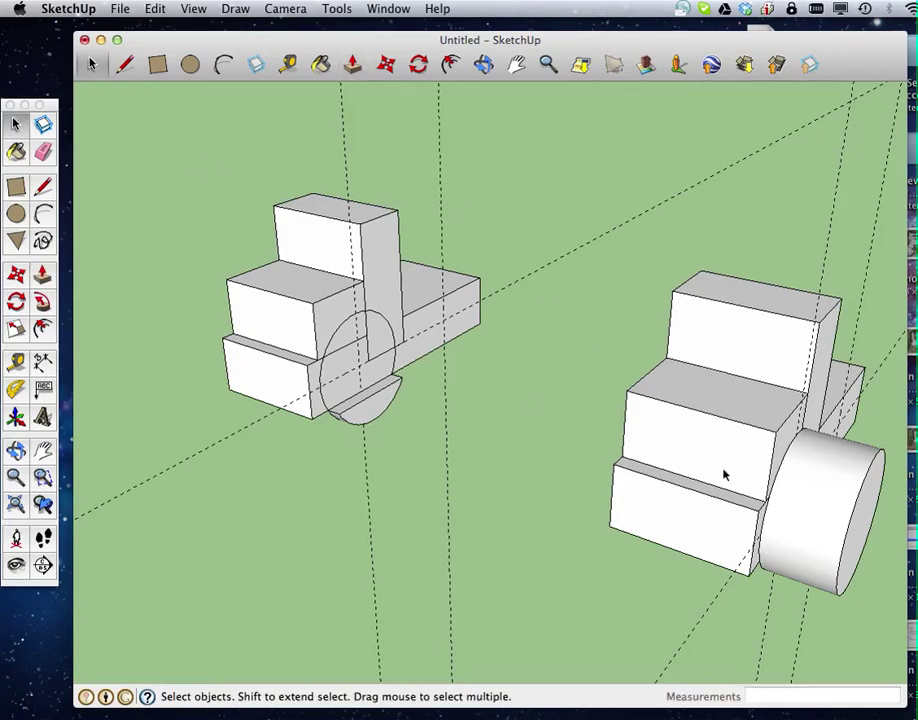
pyautogui.click(483, 64)
pyautogui.moveTo(717, 394); pyautogui.dragTo(596, 307)
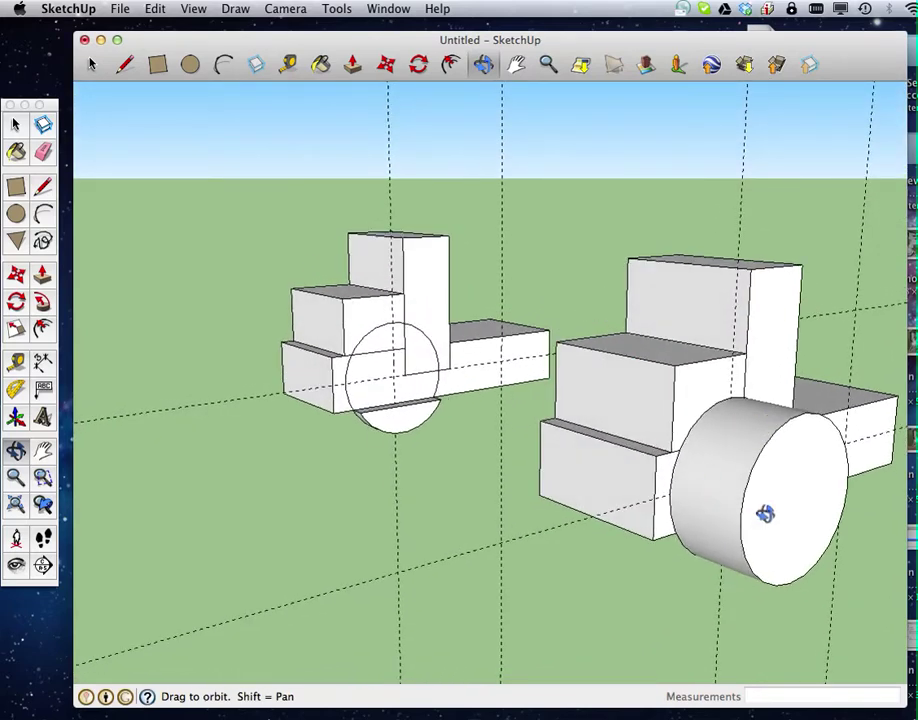
pyautogui.click(15, 124)
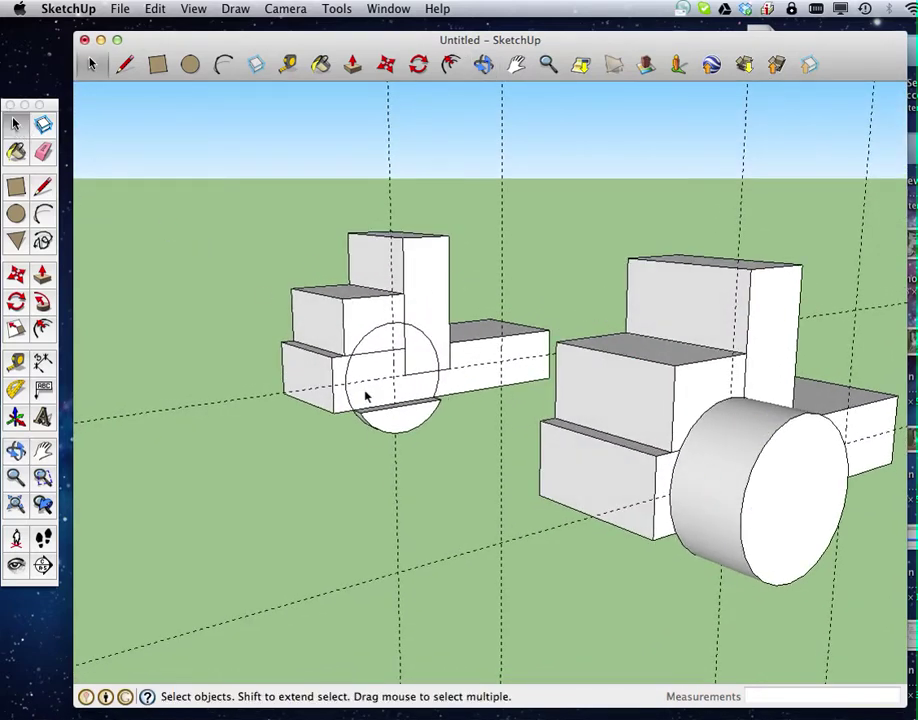
pyautogui.moveTo(244, 209); pyautogui.dragTo(527, 459)
pyautogui.tripleClick(480, 386)
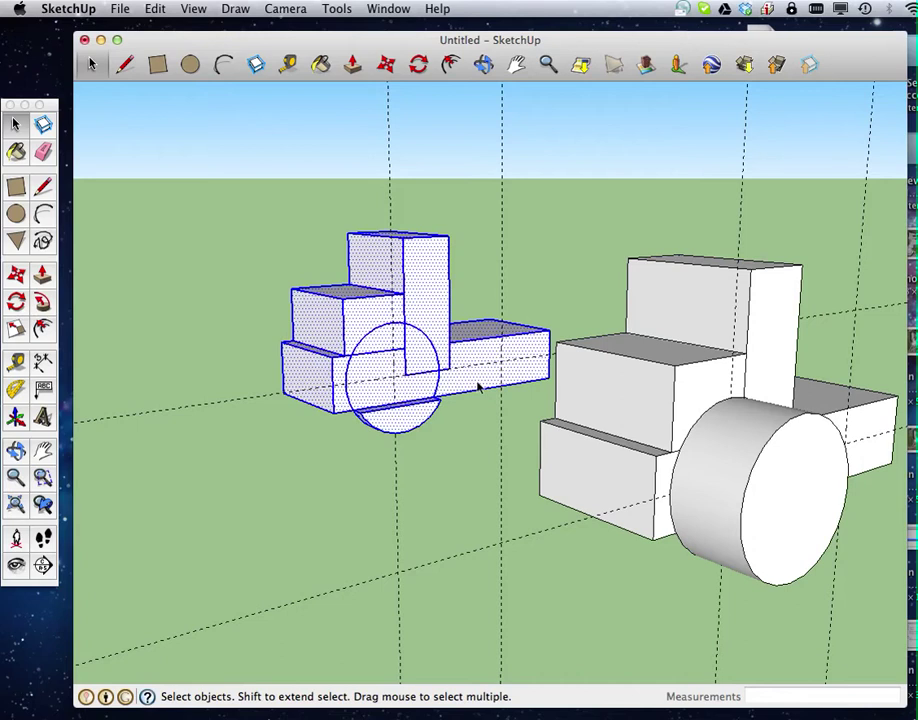
pyautogui.press('Delete')
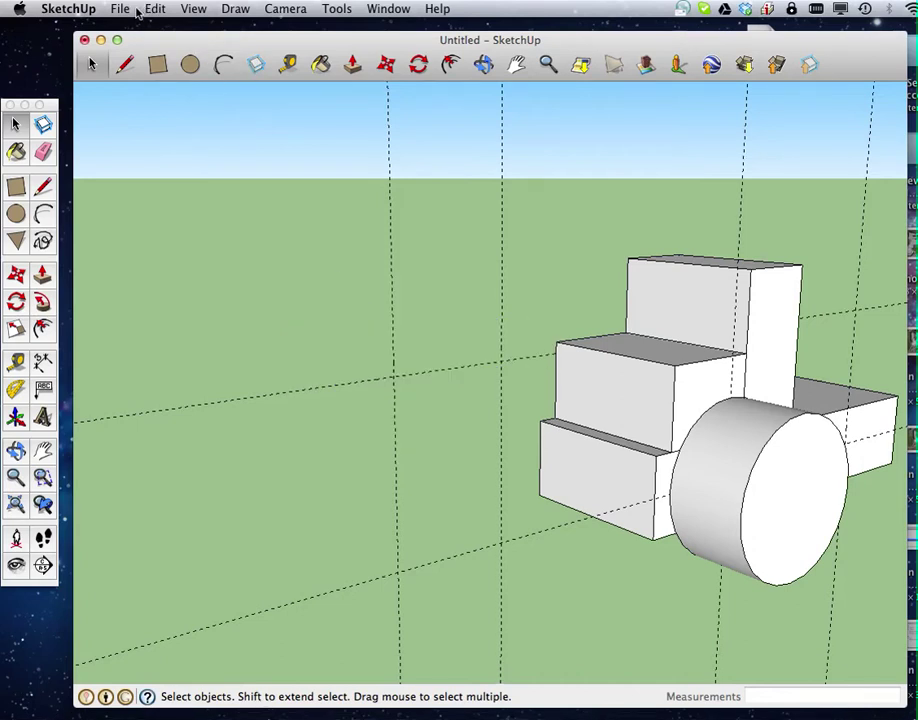
pyautogui.click(152, 10)
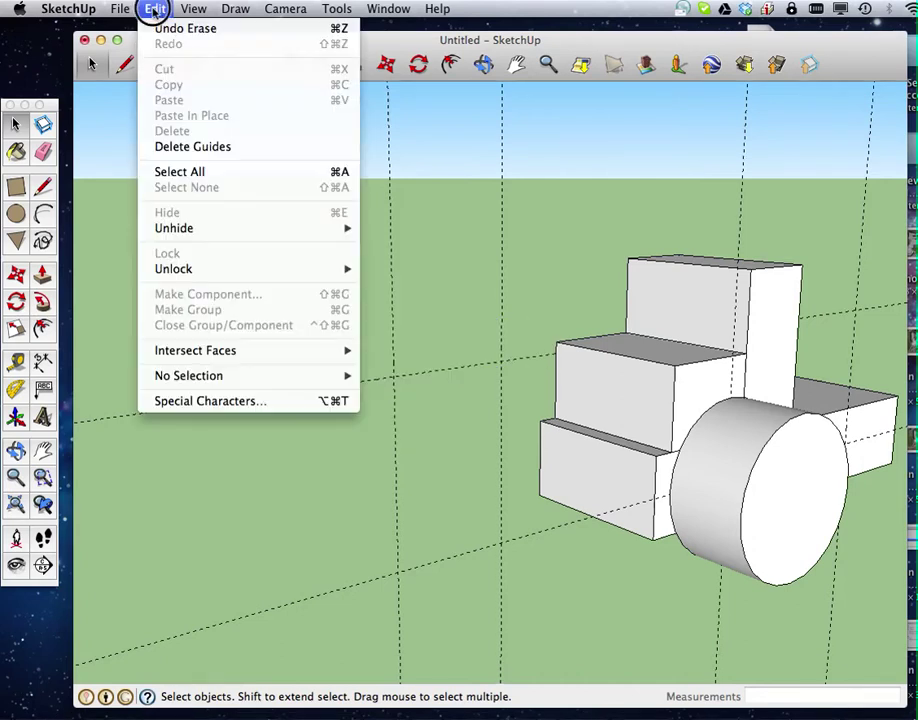
pyautogui.click(211, 150)
# Make the complete wheel cylinder a component named wheel, with the selection replaced by the component.
pyautogui.click(514, 66)
pyautogui.moveTo(670, 320); pyautogui.dragTo(378, 281)
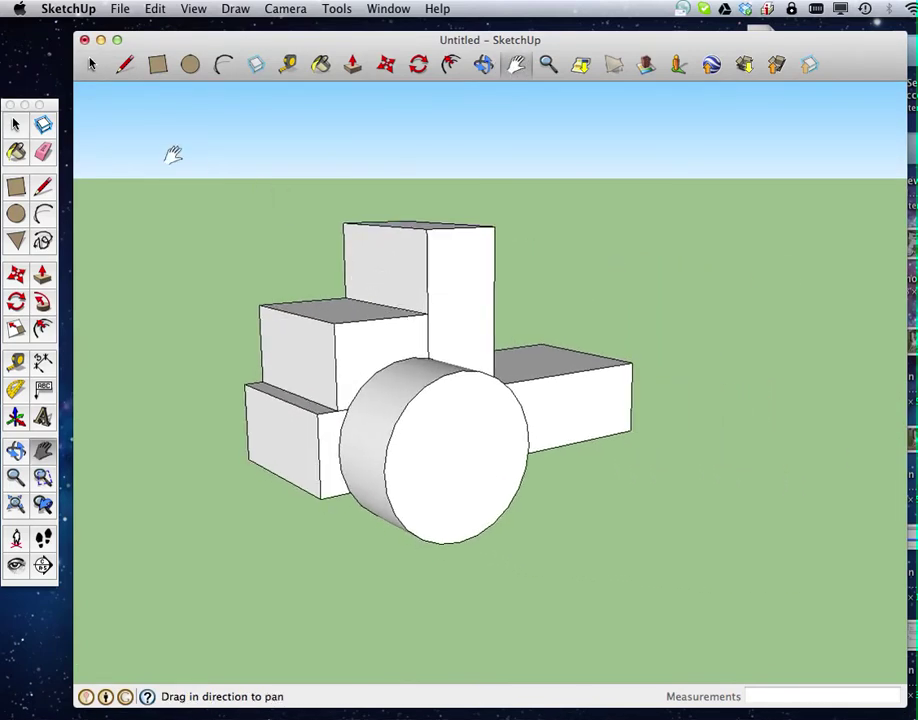
pyautogui.click(93, 65)
pyautogui.tripleClick(440, 461)
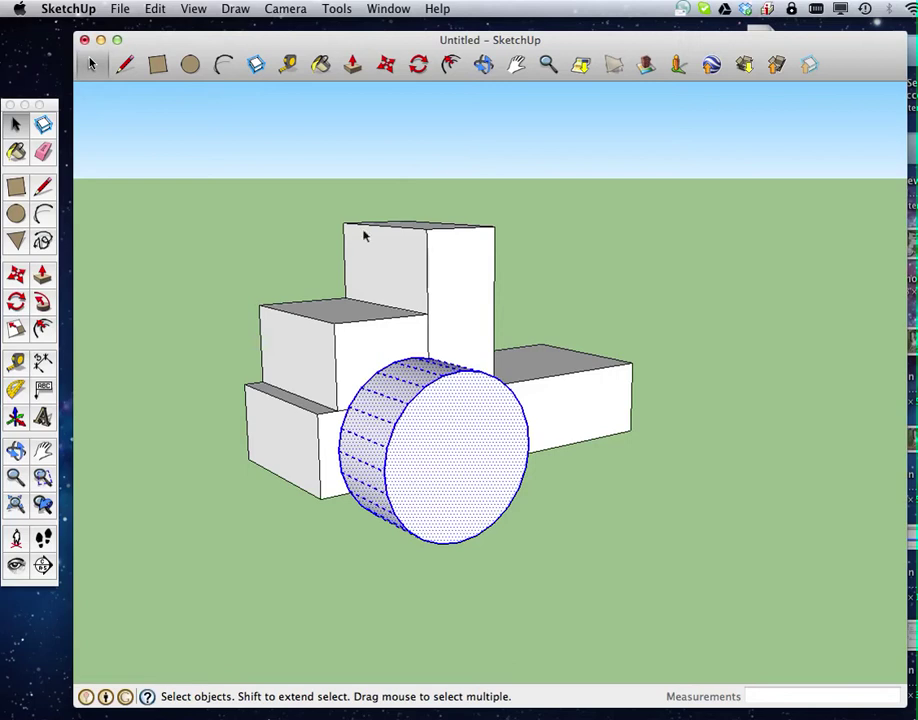
pyautogui.click(157, 9)
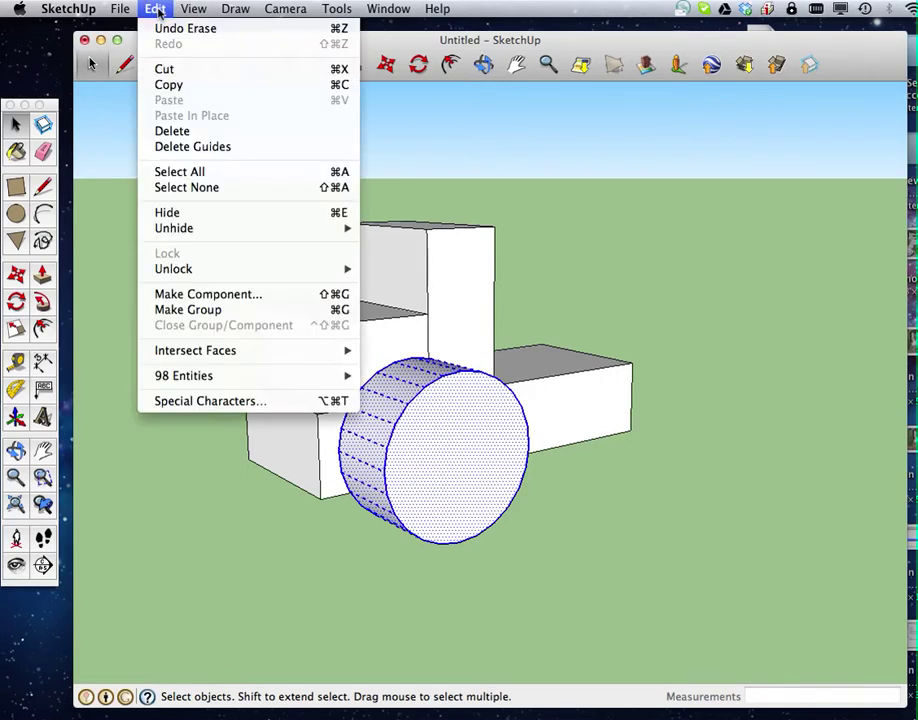
pyautogui.click(249, 293)
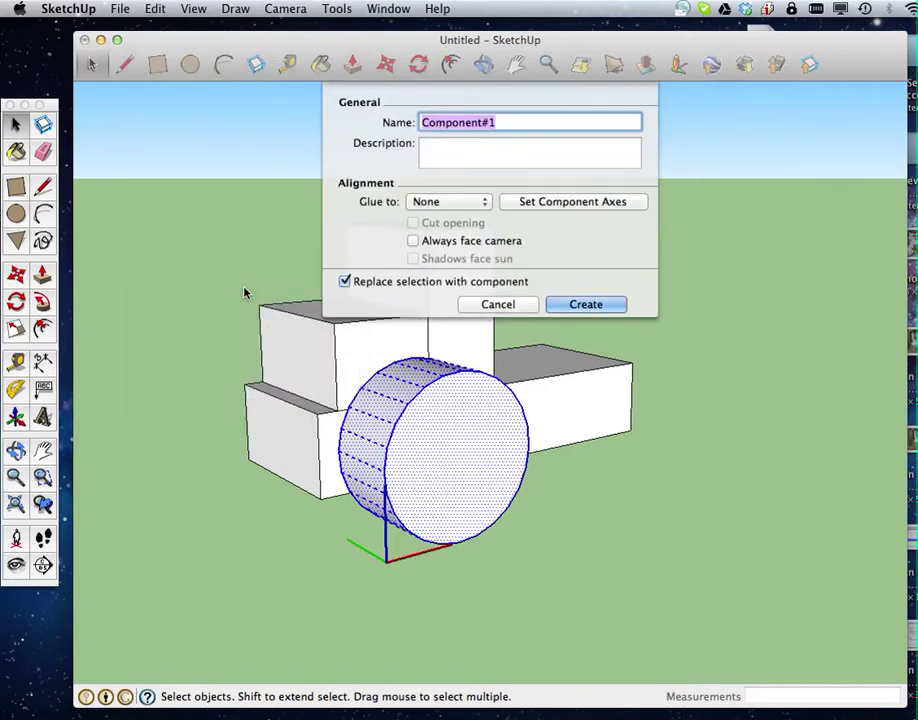
pyautogui.write('wheel')
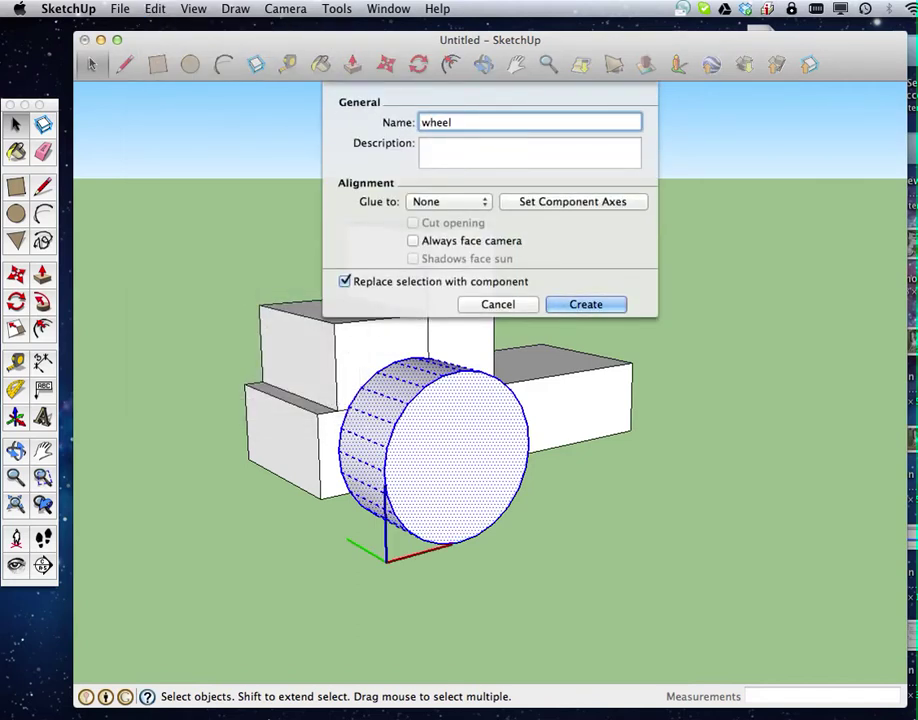
pyautogui.click(577, 305)
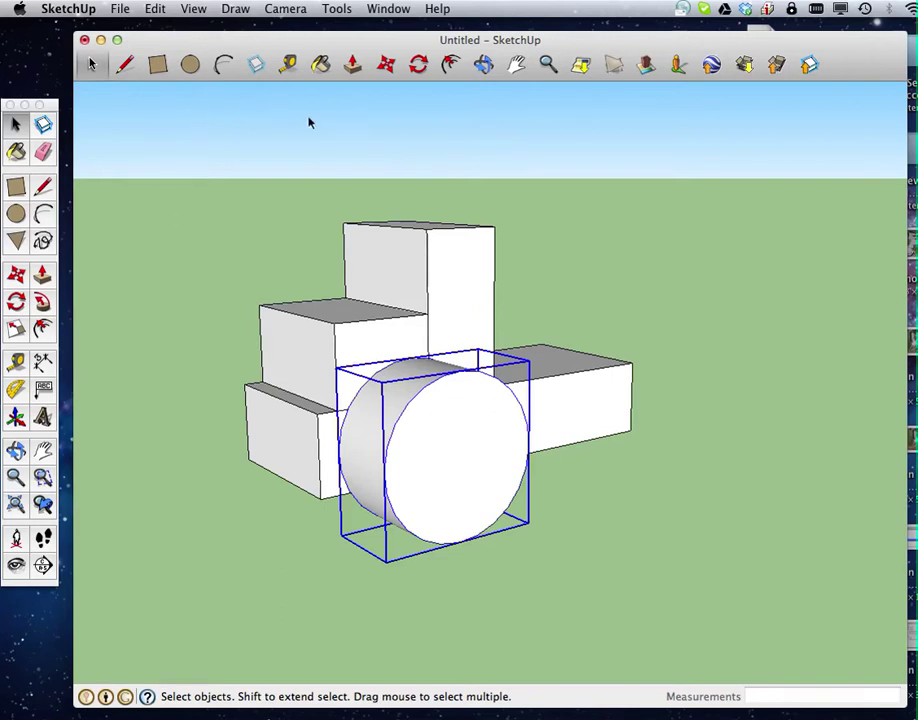
# Copy the wheel component along the red axis by about 53.62 mm towards the block's far end, leaving nothing selected.
pyautogui.click(387, 64)
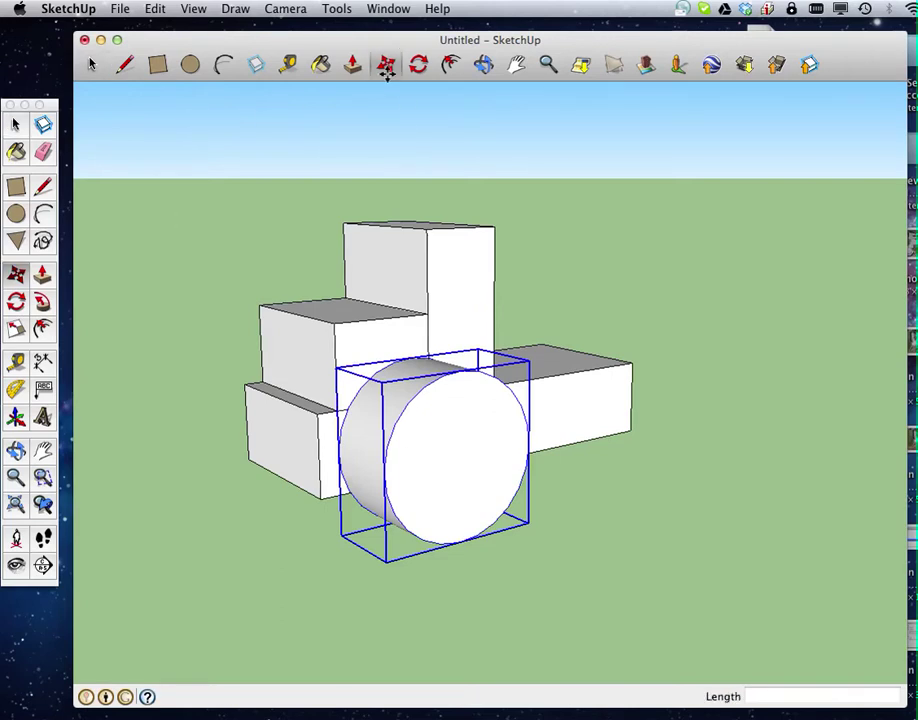
pyautogui.click(455, 459)
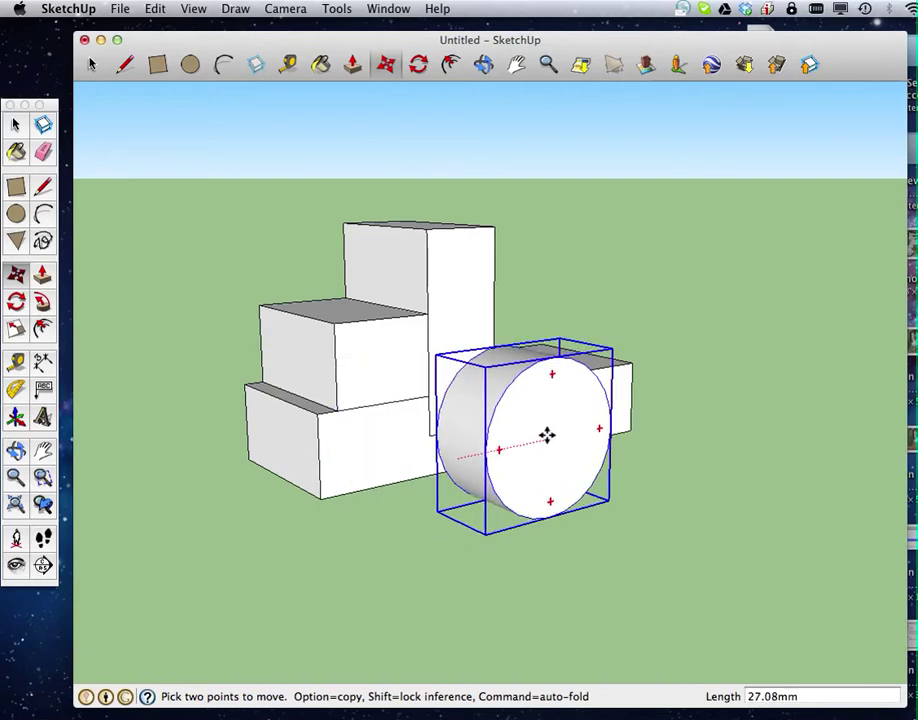
pyautogui.press('alt')
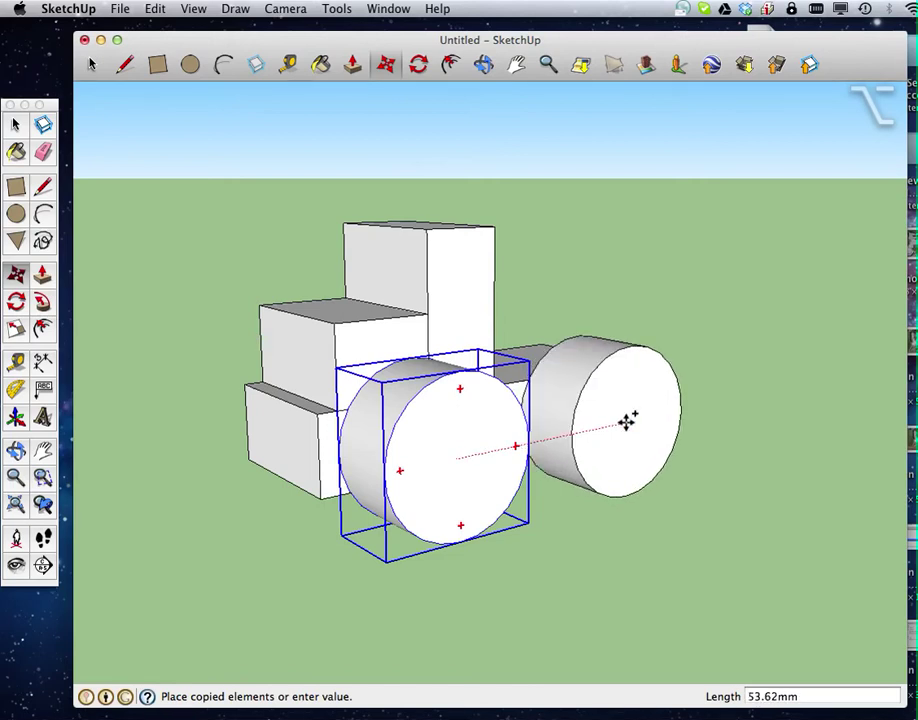
pyautogui.click(626, 422)
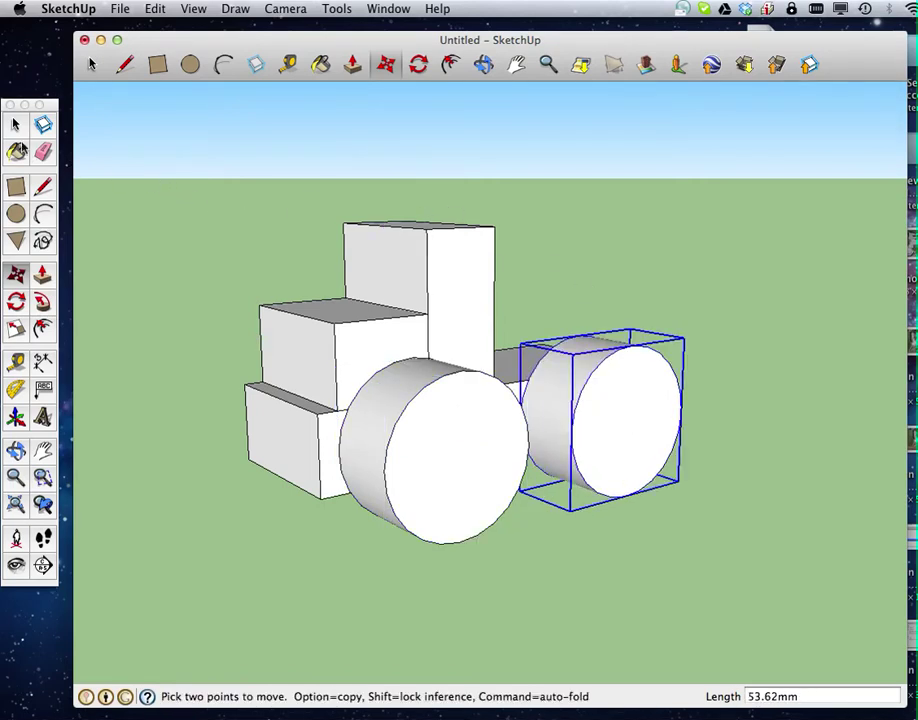
pyautogui.click(16, 124)
pyautogui.click(592, 287)
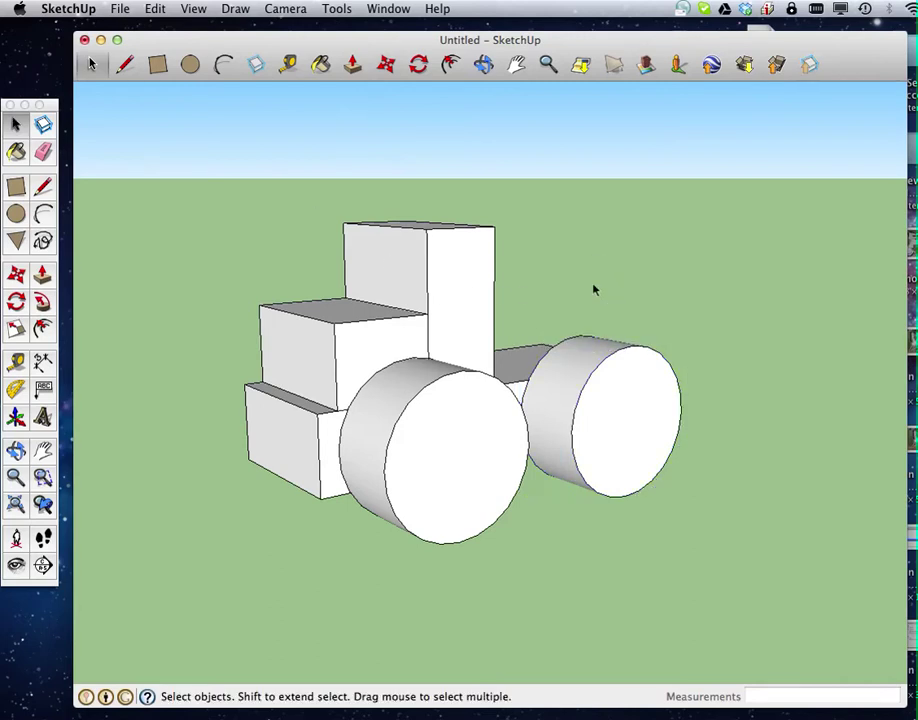
# Try to round the middle step's upper corner with a 10 mm radius arc and Push/Pull from outside the block's group.
pyautogui.click(481, 64)
pyautogui.moveTo(313, 248); pyautogui.dragTo(383, 348)
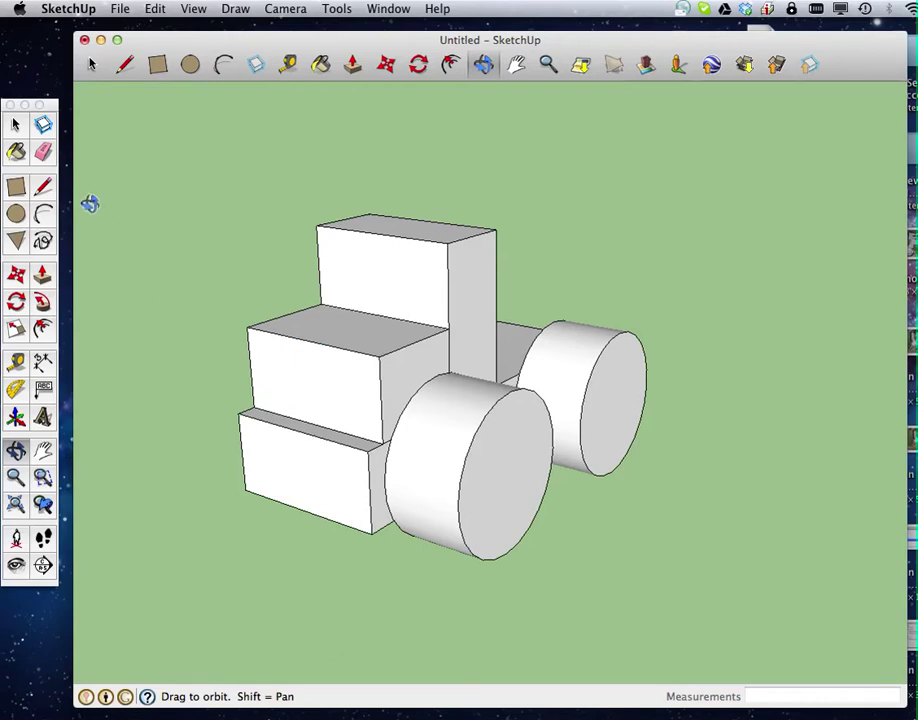
pyautogui.click(223, 65)
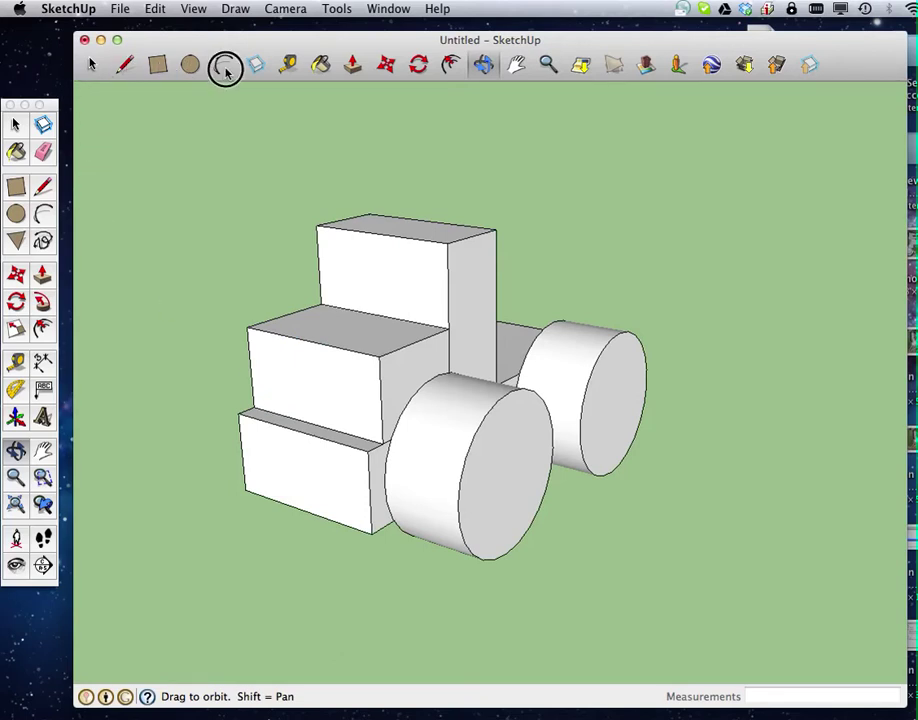
pyautogui.click(250, 367)
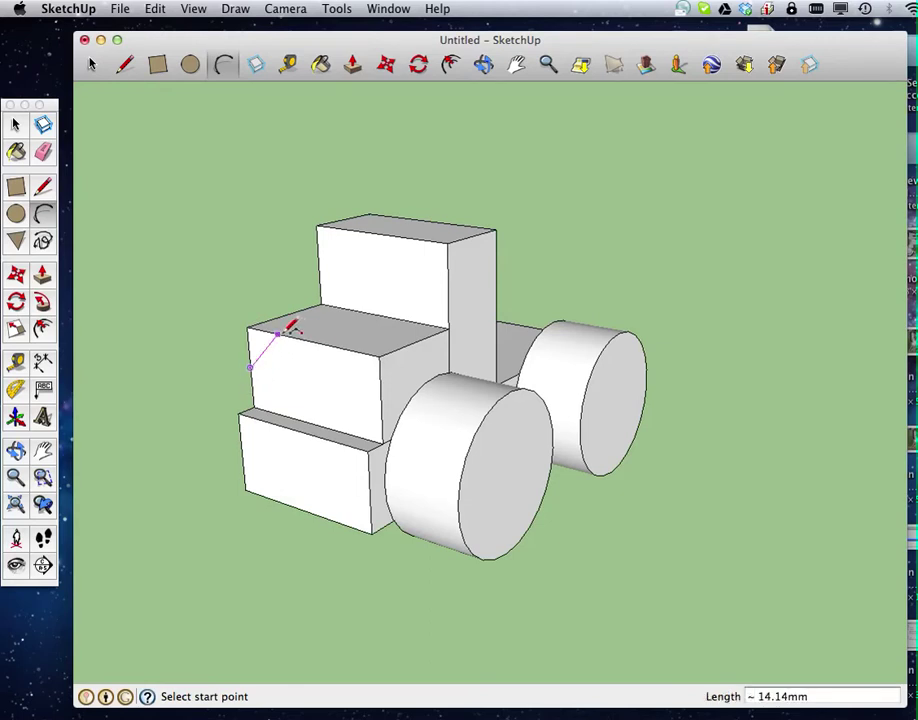
pyautogui.click(280, 334)
pyautogui.click(264, 333)
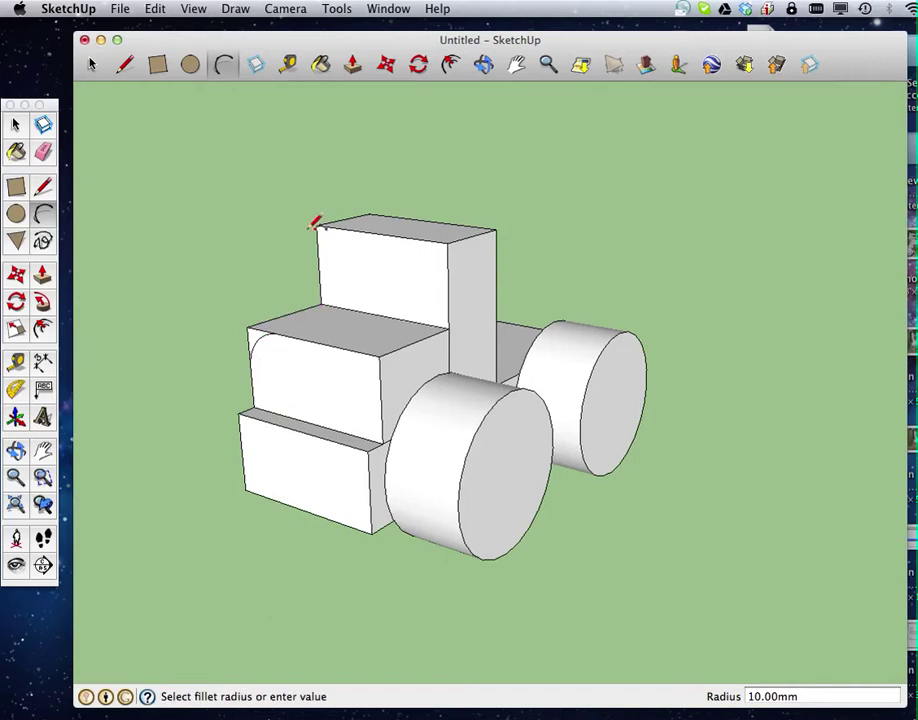
pyautogui.click(352, 62)
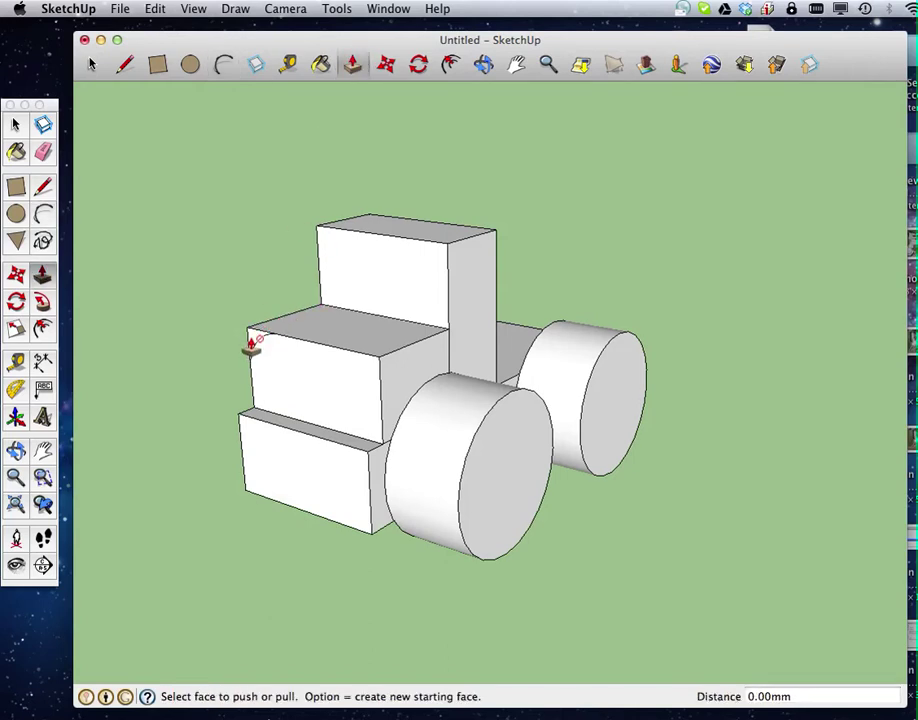
pyautogui.click(251, 341)
pyautogui.press('super+z')
# Open the stepped block's group for editing.
pyautogui.click(93, 66)
pyautogui.click(356, 342)
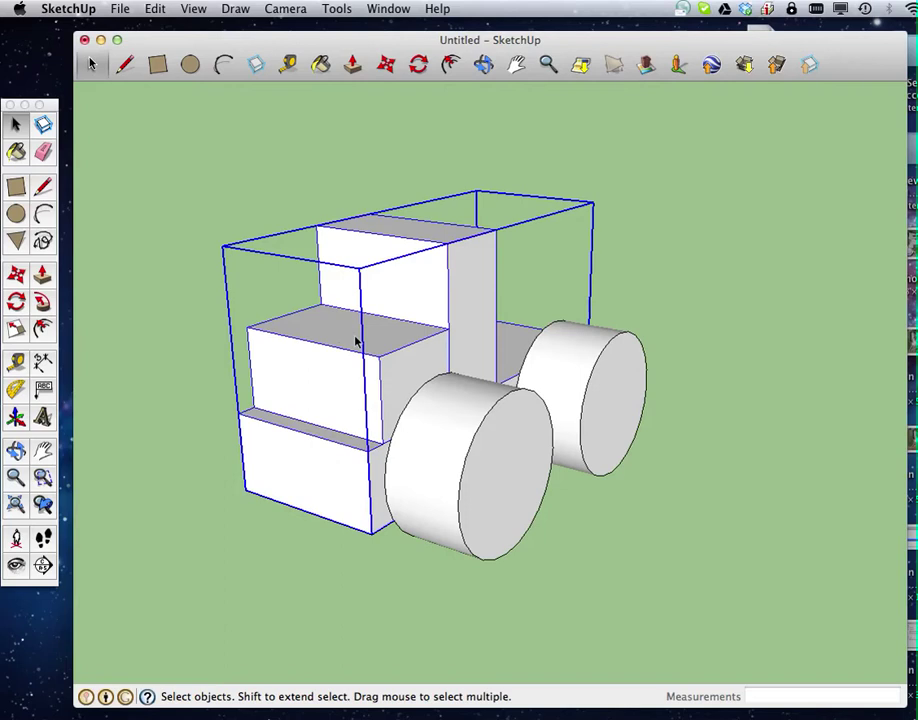
pyautogui.doubleClick(330, 375)
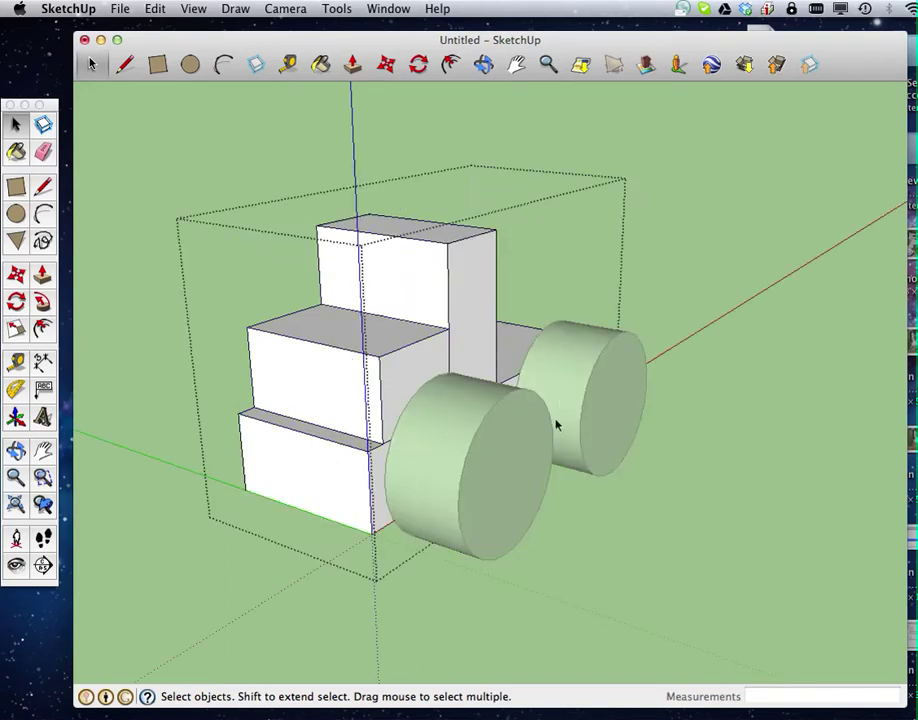
# Round the middle step's far upper corner with a 10 mm radius arc, pushing the corner piece back 25 mm.
pyautogui.click(45, 215)
pyautogui.click(251, 367)
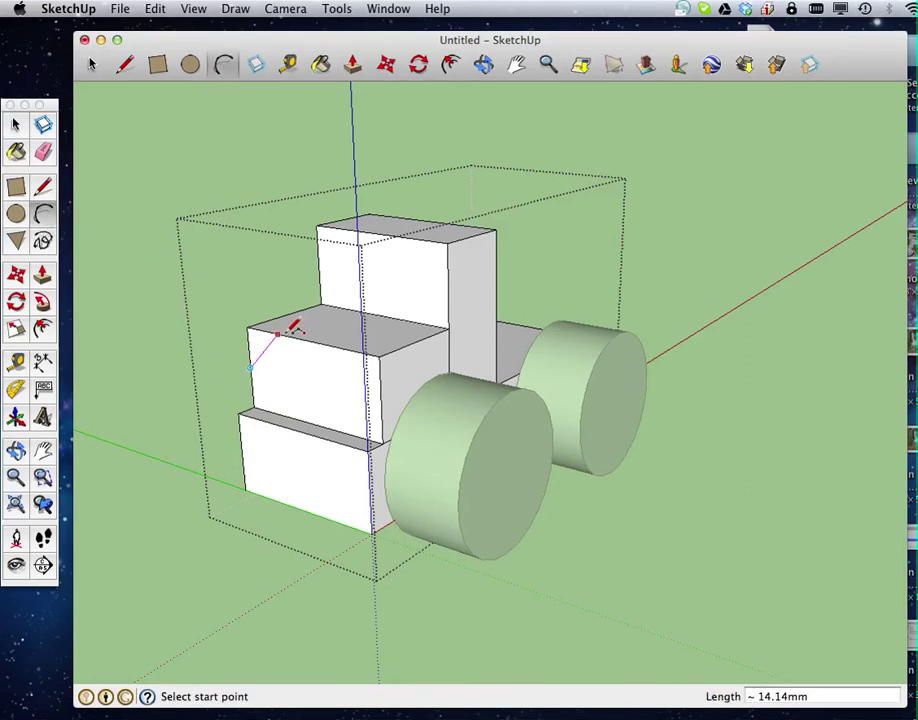
pyautogui.click(283, 334)
pyautogui.click(273, 330)
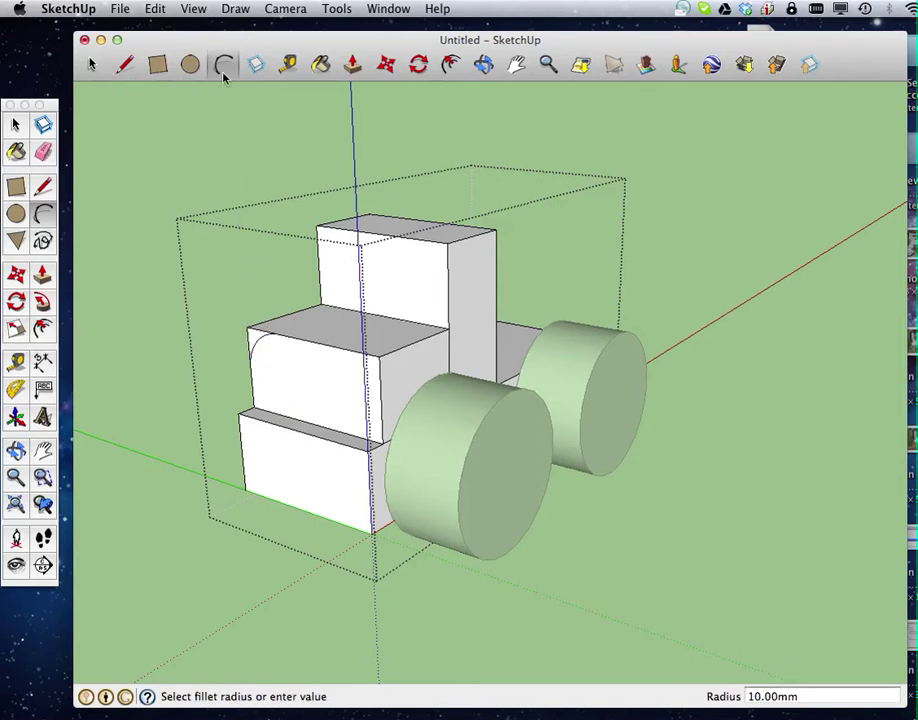
pyautogui.click(350, 63)
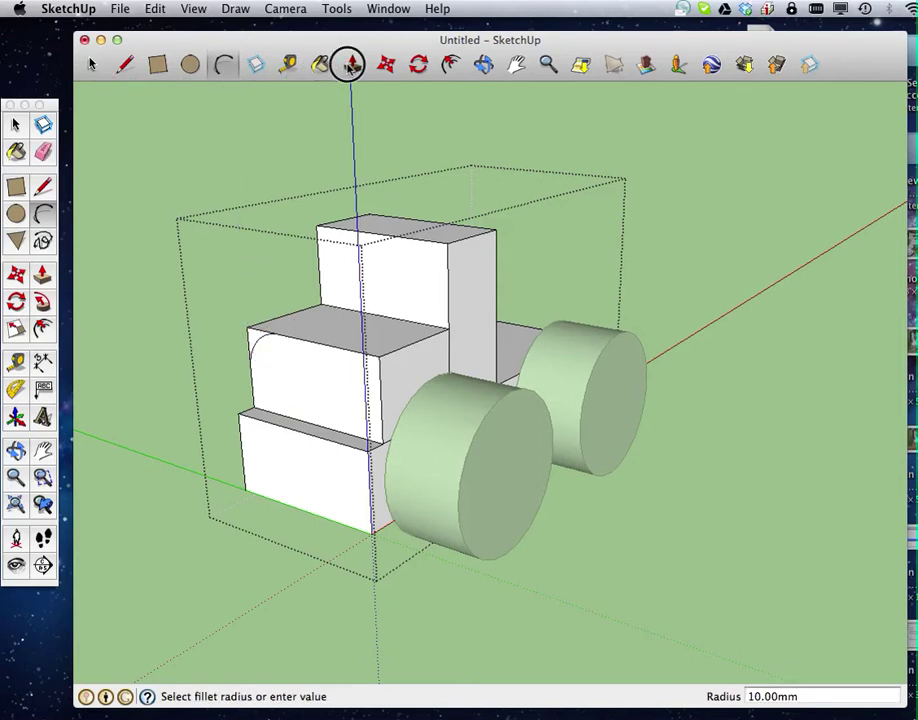
pyautogui.click(258, 343)
pyautogui.click(321, 306)
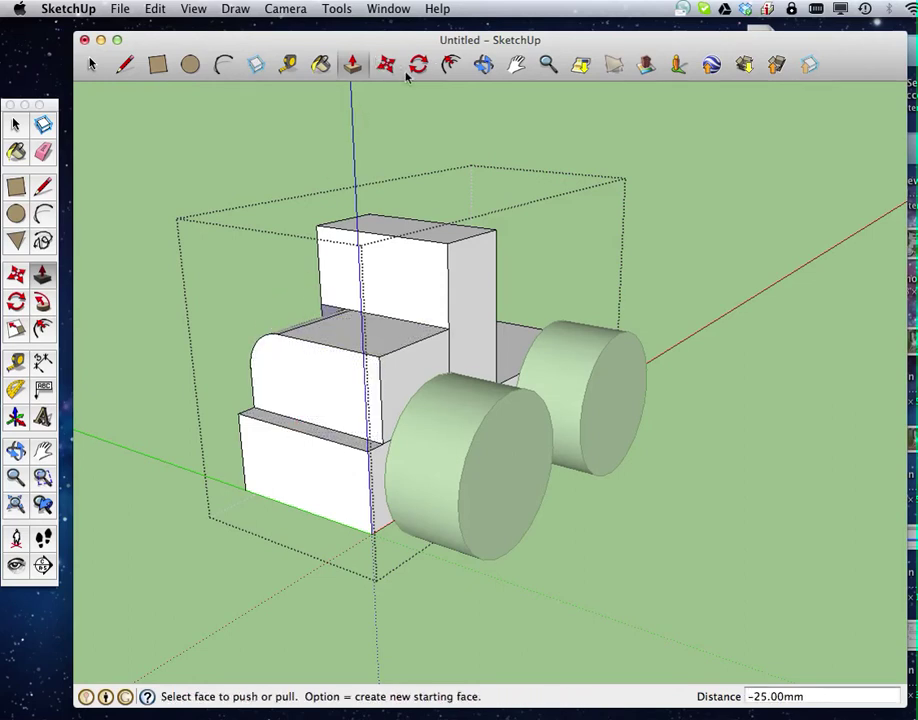
# Draw 10 mm radius tangent arcs across both upper corners of the middle step's end face.
pyautogui.click(481, 64)
pyautogui.moveTo(389, 344); pyautogui.dragTo(428, 323)
pyautogui.click(432, 362)
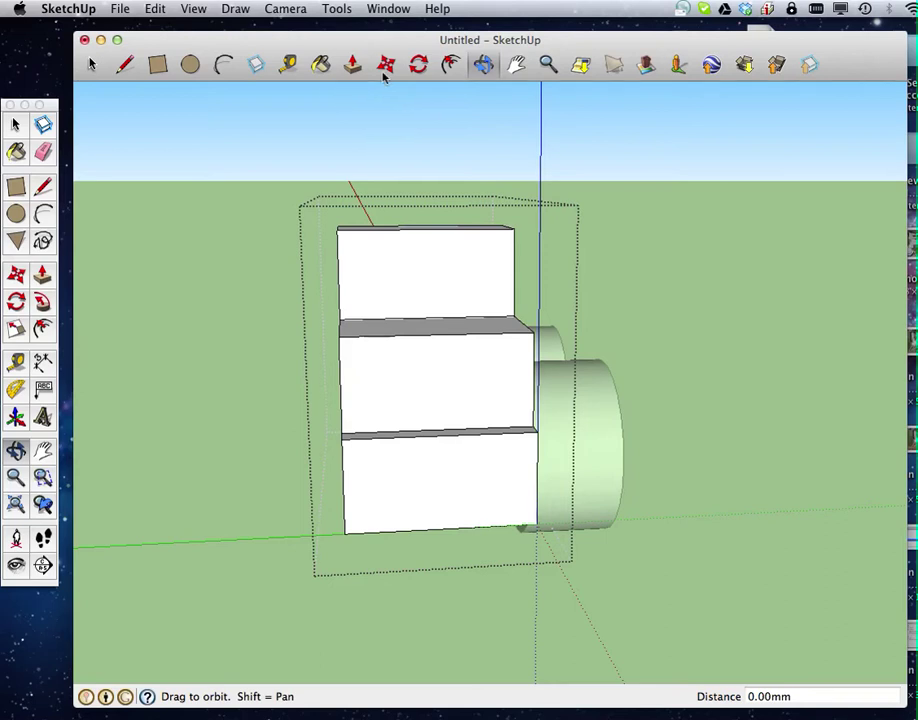
pyautogui.click(222, 65)
pyautogui.click(341, 385)
pyautogui.click(390, 332)
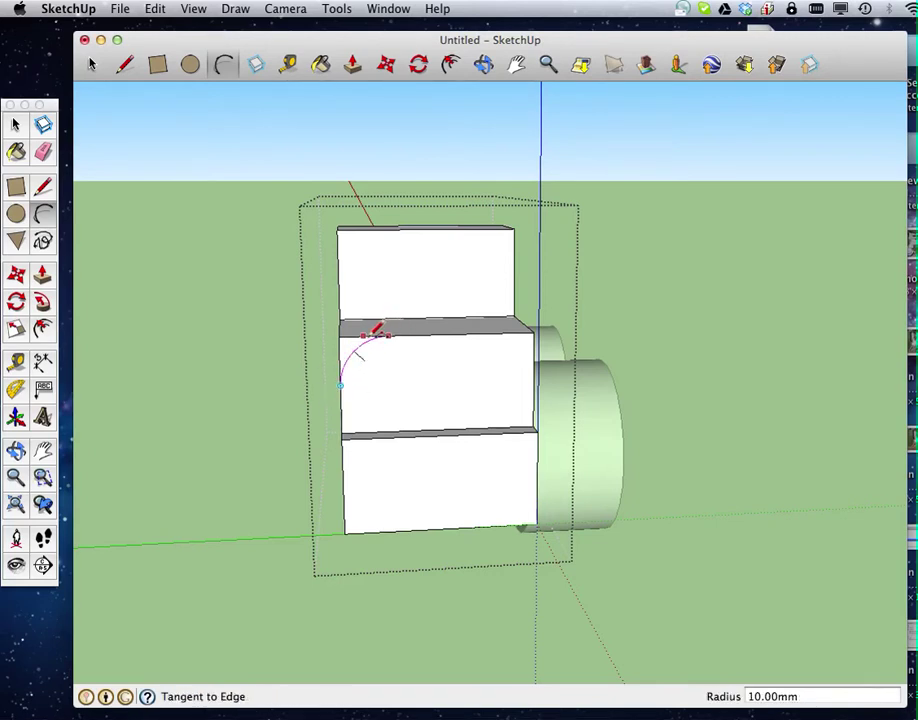
pyautogui.click(374, 333)
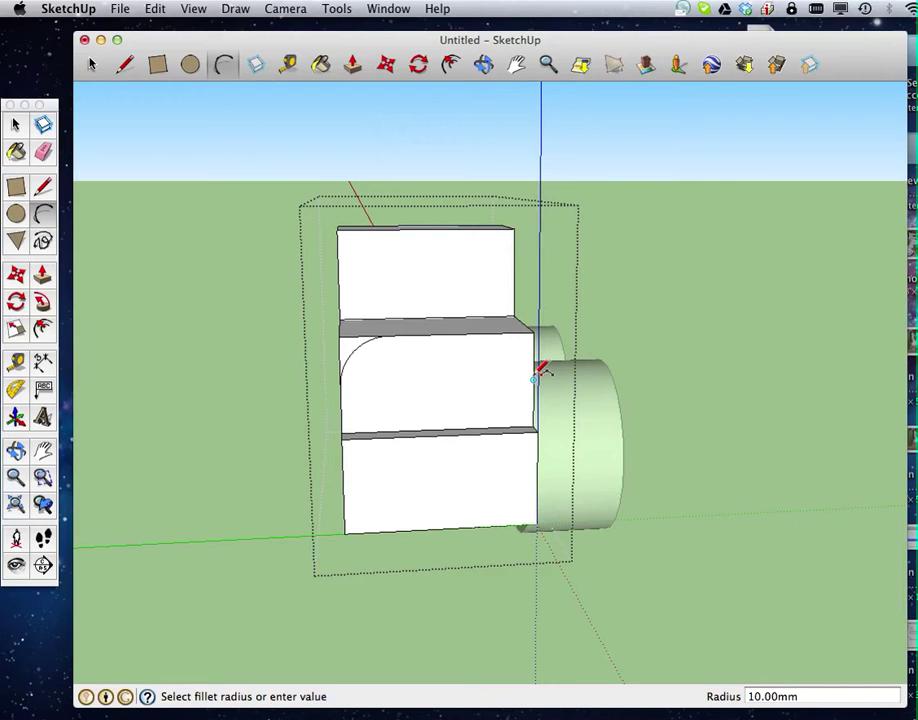
pyautogui.click(534, 377)
pyautogui.click(485, 333)
pyautogui.click(516, 328)
# Offset the outline of the middle step's rounded end face inward by about 1.92 mm.
pyautogui.click(449, 64)
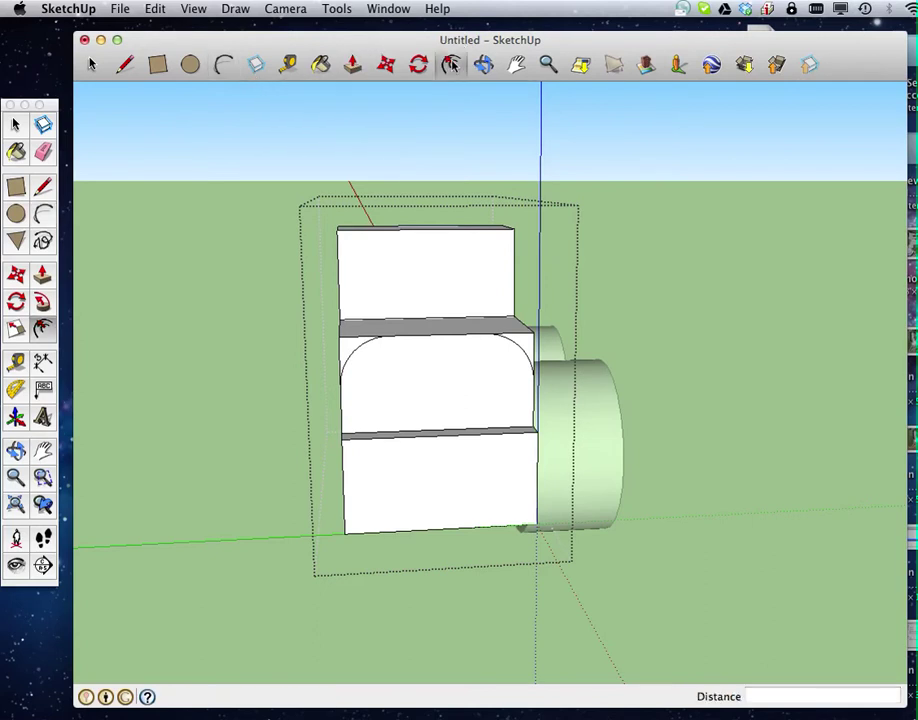
pyautogui.click(464, 364)
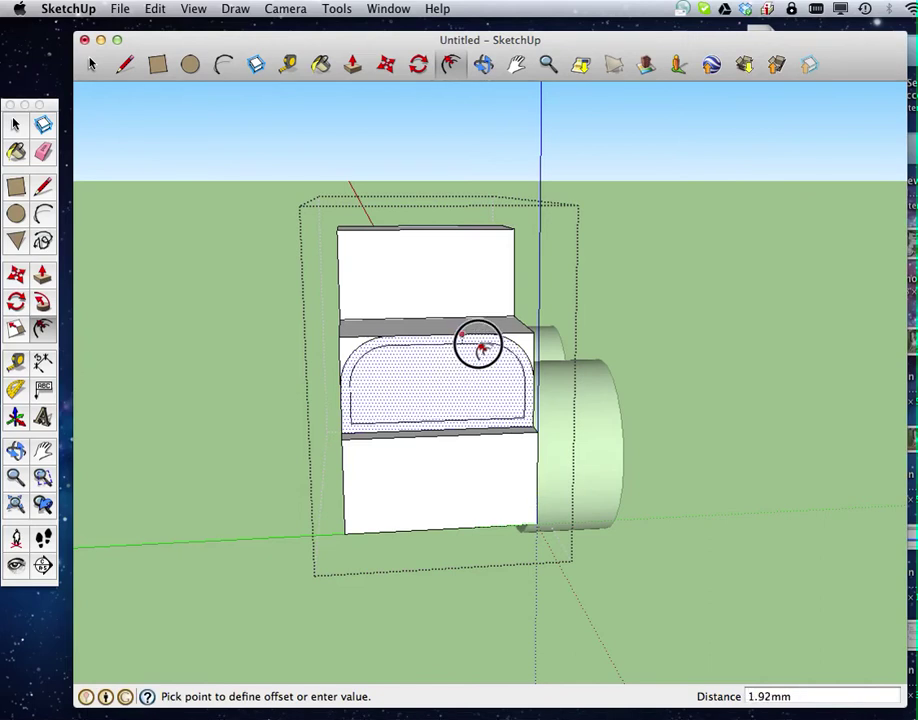
pyautogui.click(481, 348)
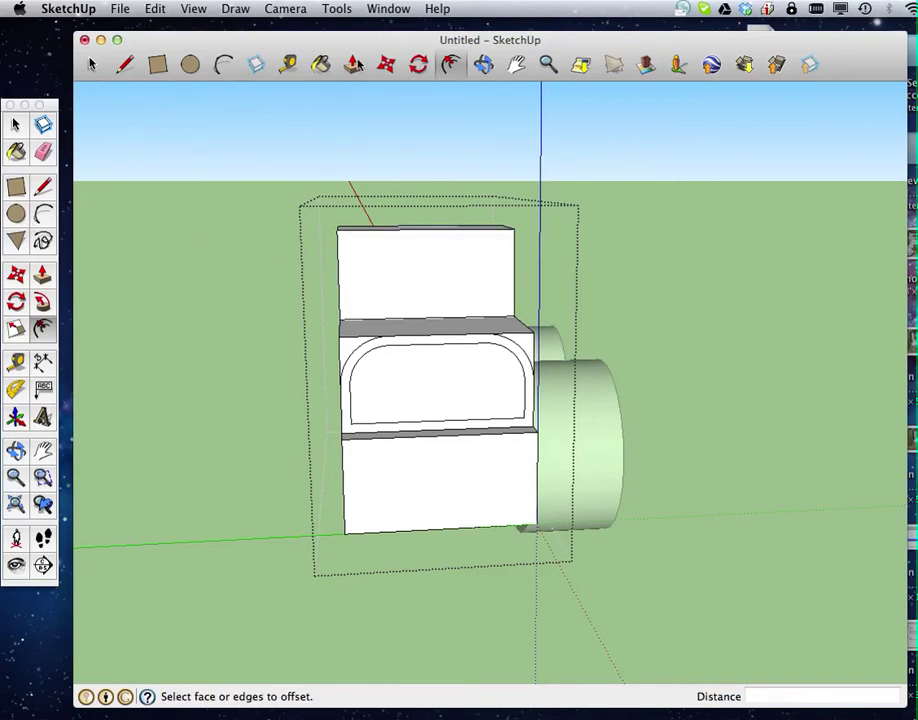
# Push/Pull the border strip around the rounded face outward by about 1.91 mm and close the block's group.
pyautogui.press('p')
pyautogui.click(360, 353)
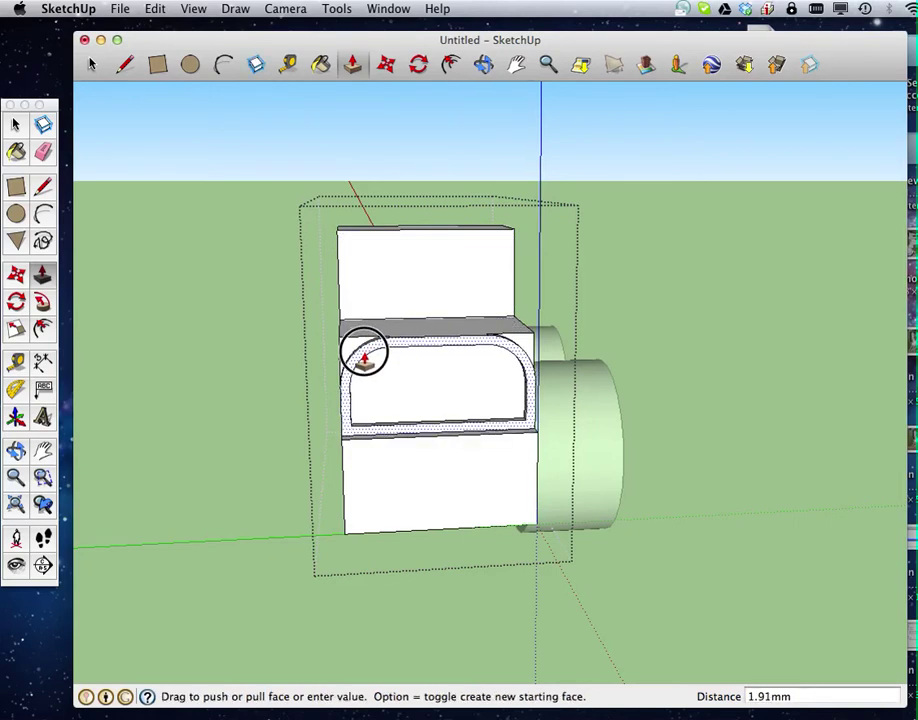
pyautogui.click(362, 356)
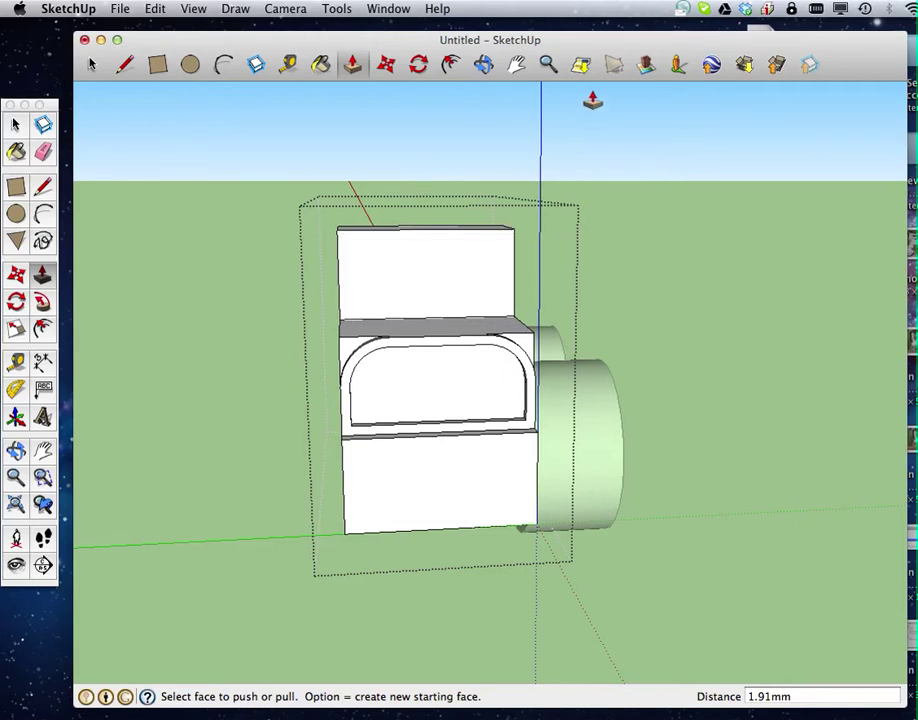
pyautogui.click(91, 64)
pyautogui.click(199, 289)
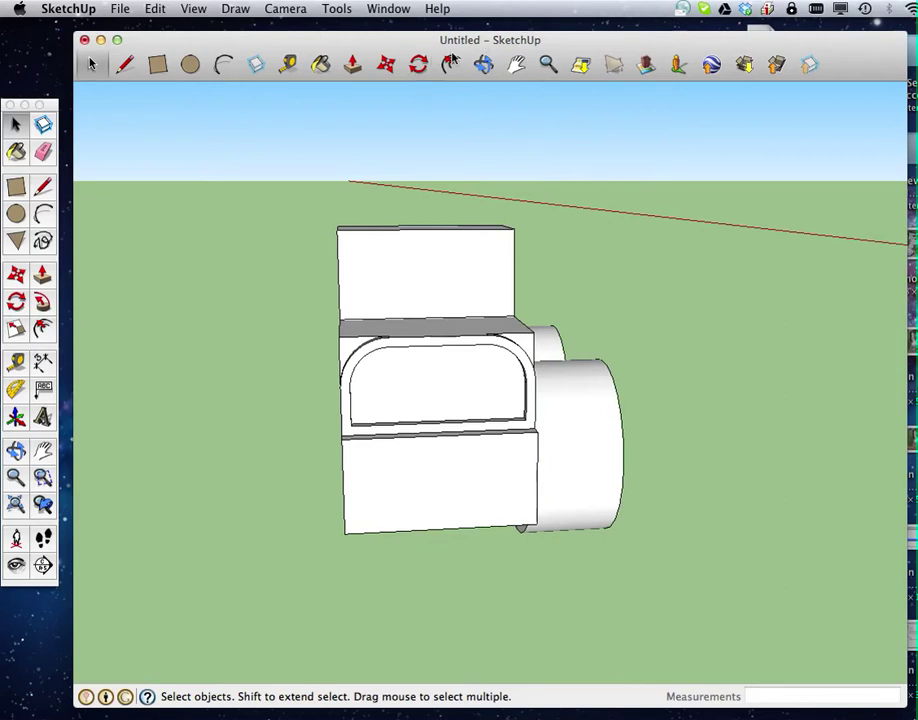
# Open the wheel component nearest the stepped end for editing.
pyautogui.click(484, 64)
pyautogui.moveTo(596, 303); pyautogui.dragTo(225, 338)
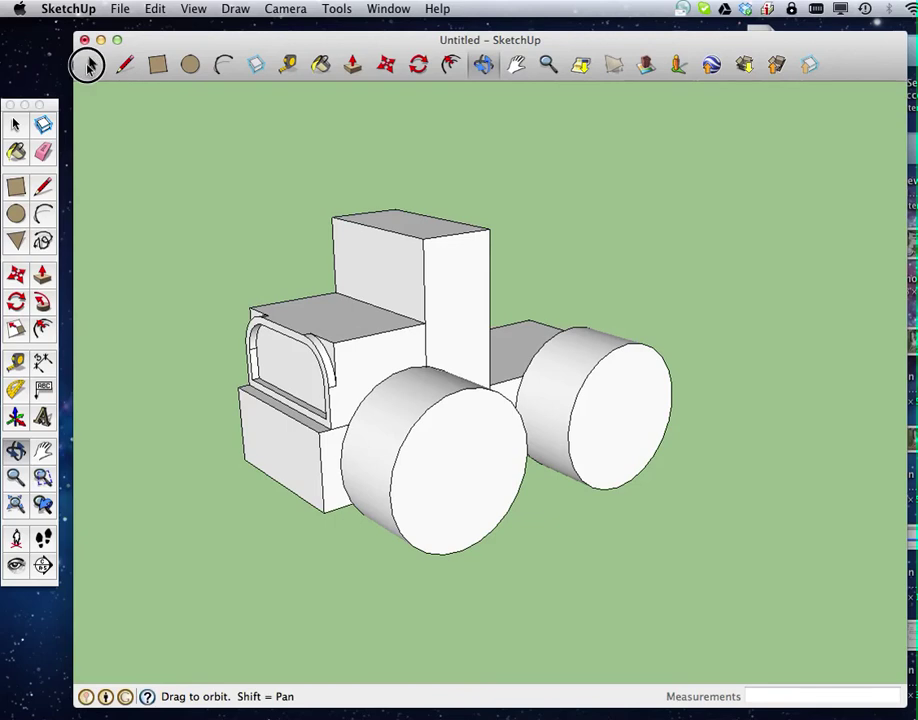
pyautogui.click(90, 66)
pyautogui.click(445, 430)
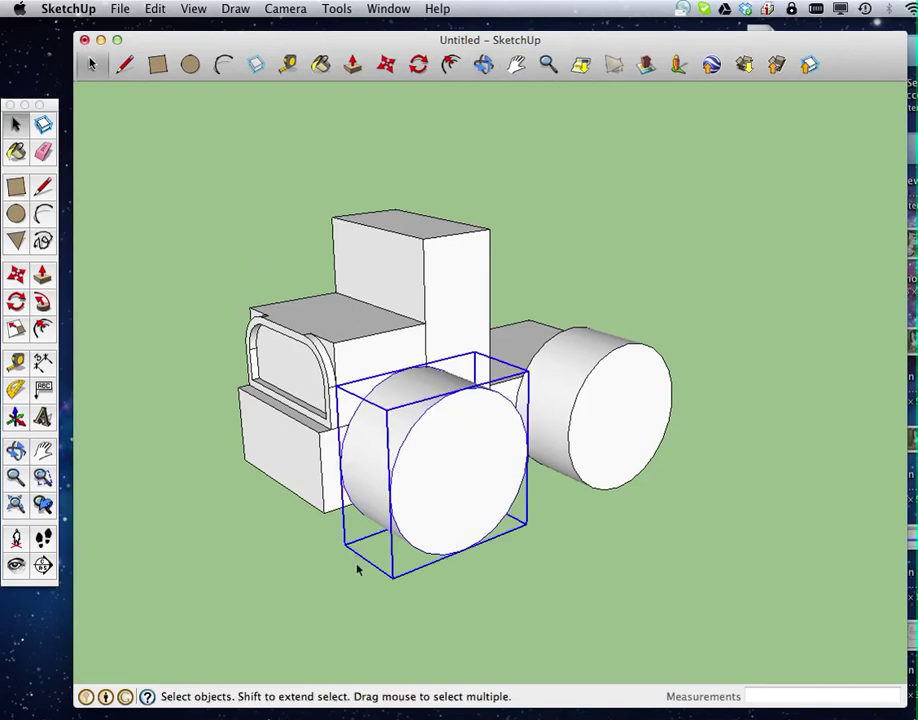
pyautogui.doubleClick(472, 487)
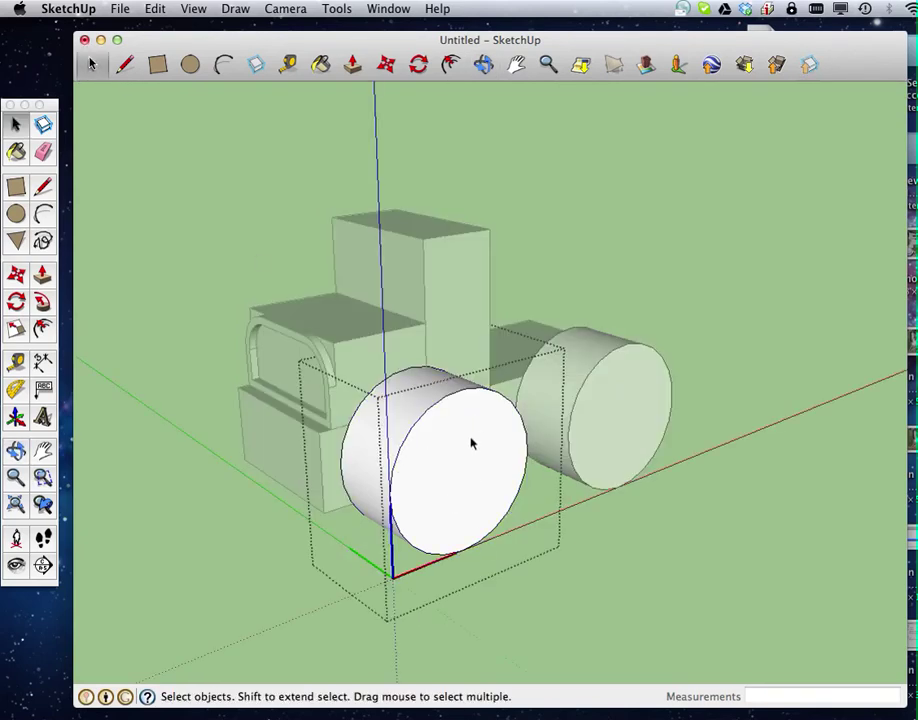
# Offset the wheel's outer face edge inward to form a smaller circle and recess that circle by about 3.86 mm.
pyautogui.click(450, 64)
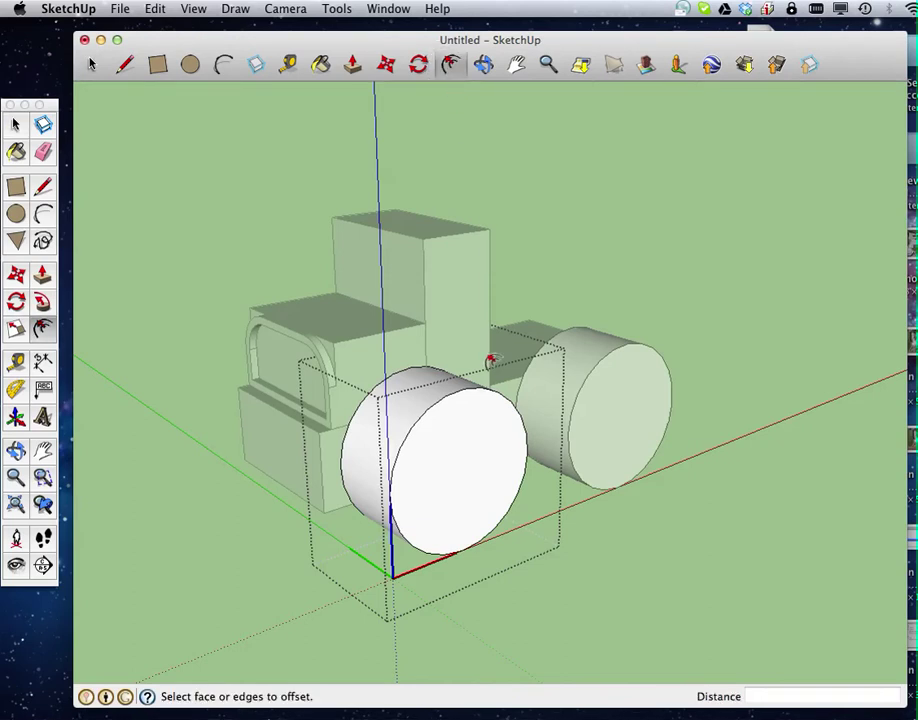
pyautogui.click(461, 483)
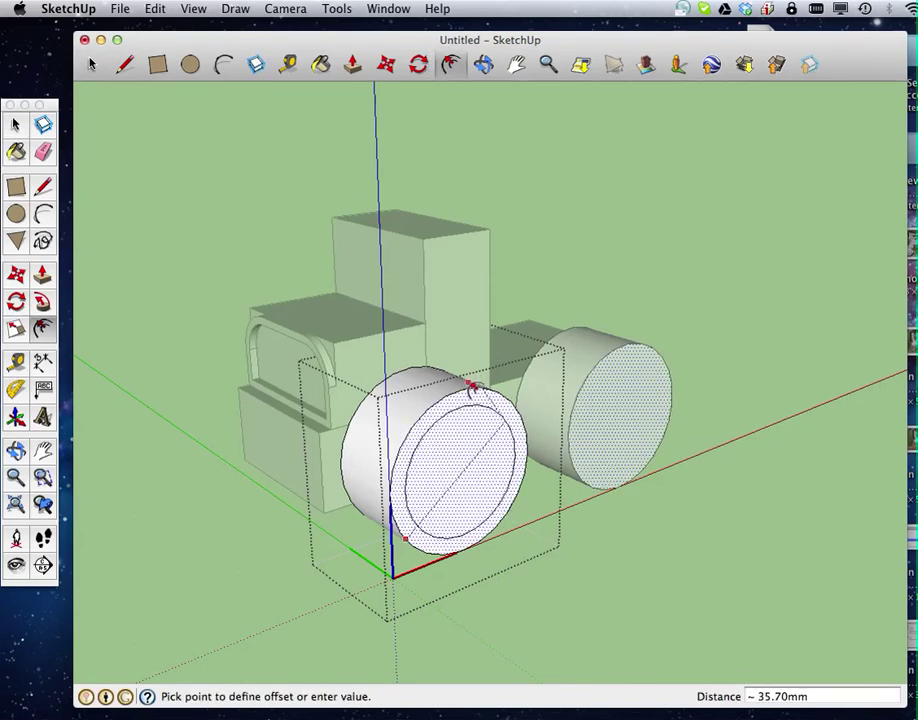
pyautogui.click(473, 397)
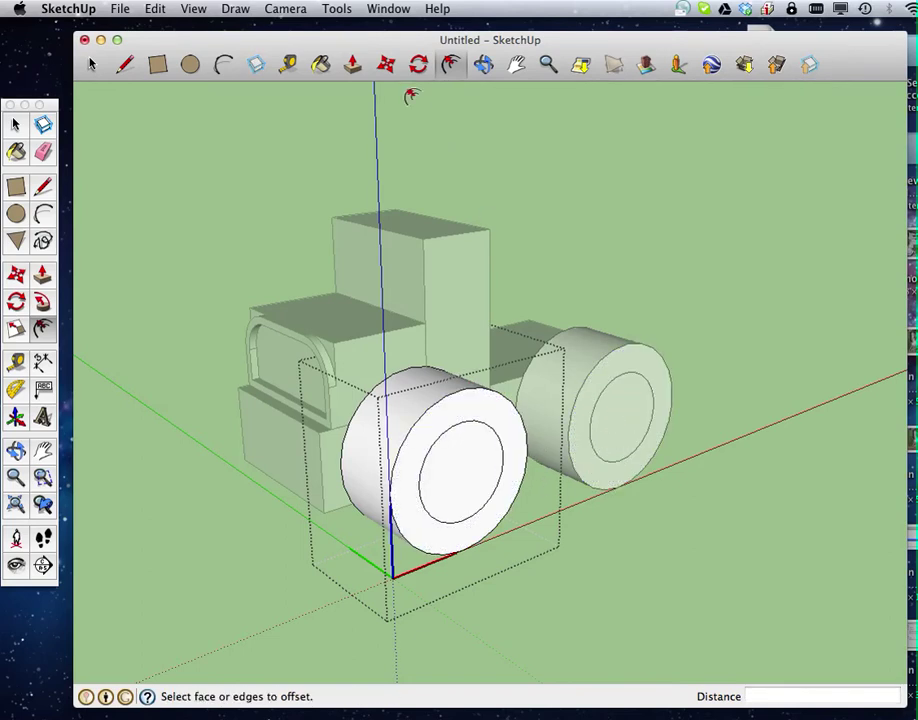
pyautogui.press('p')
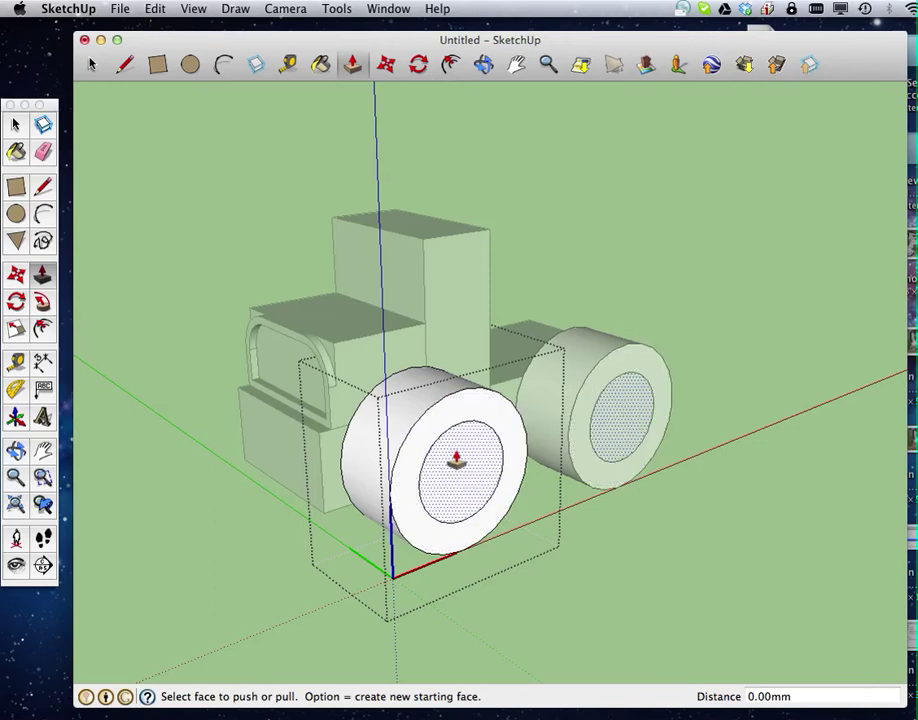
pyautogui.moveTo(461, 475); pyautogui.dragTo(450, 468)
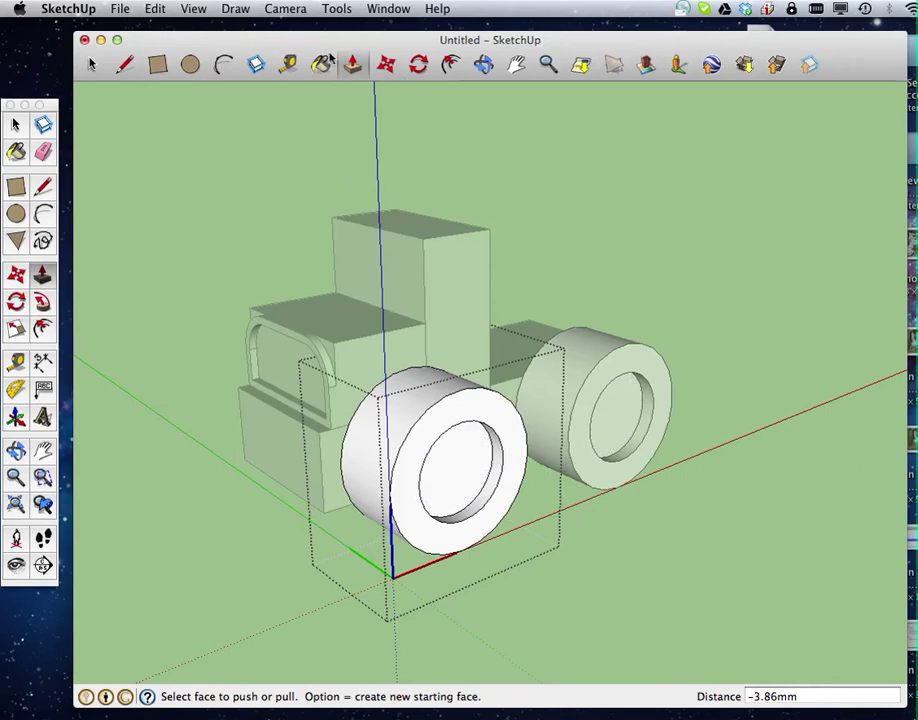
# Offset the edge of the wheel's recessed face inward to form a small central hub circle.
pyautogui.click(451, 64)
pyautogui.click(469, 484)
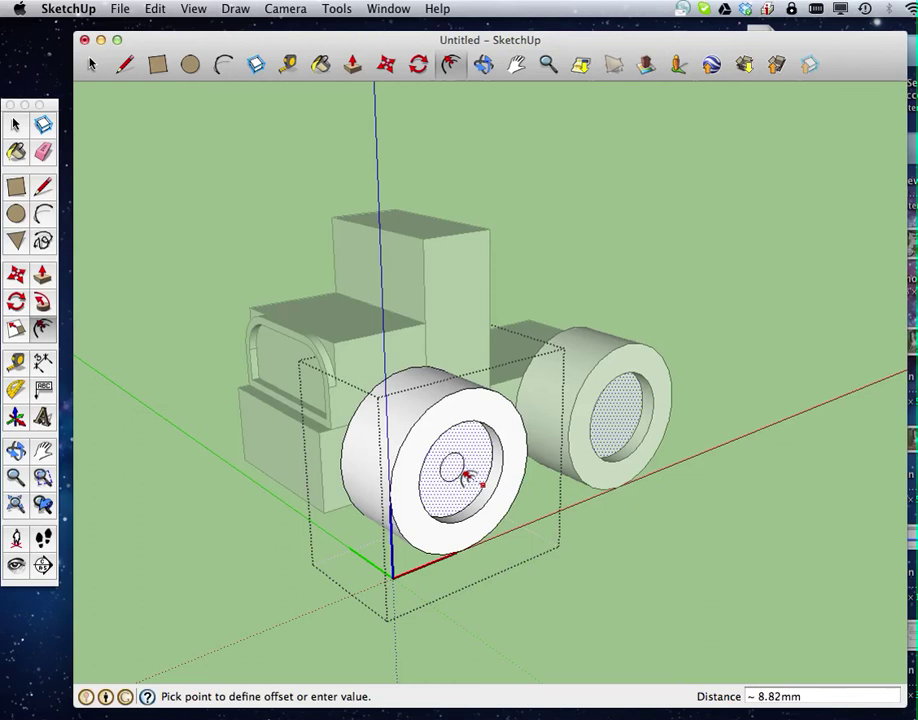
pyautogui.click(469, 481)
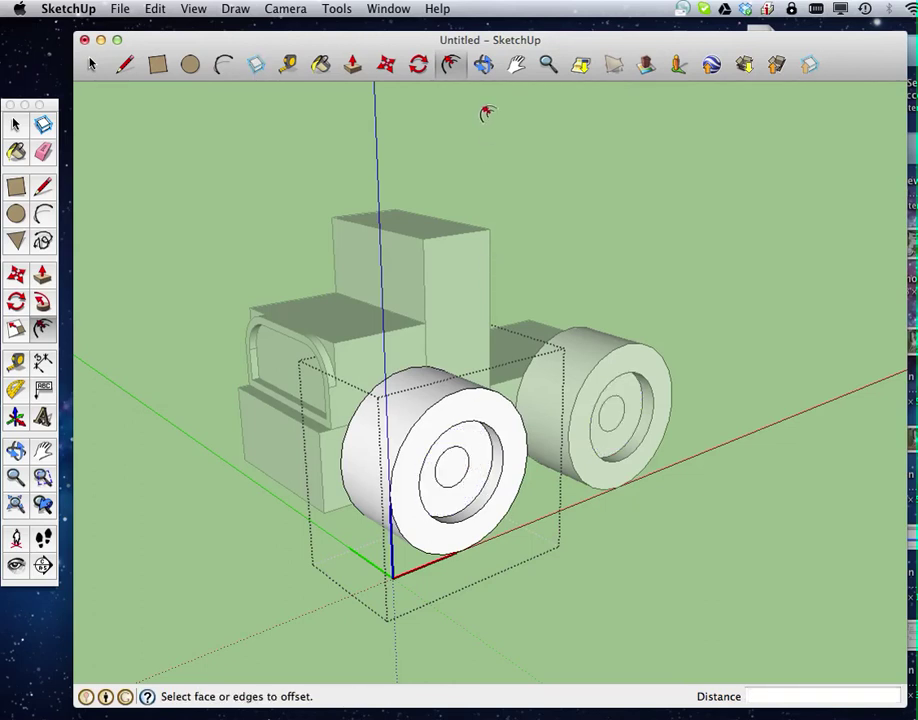
# Push/Pull the wheel's central hub circle outward by about 2.18 mm.
pyautogui.click(352, 66)
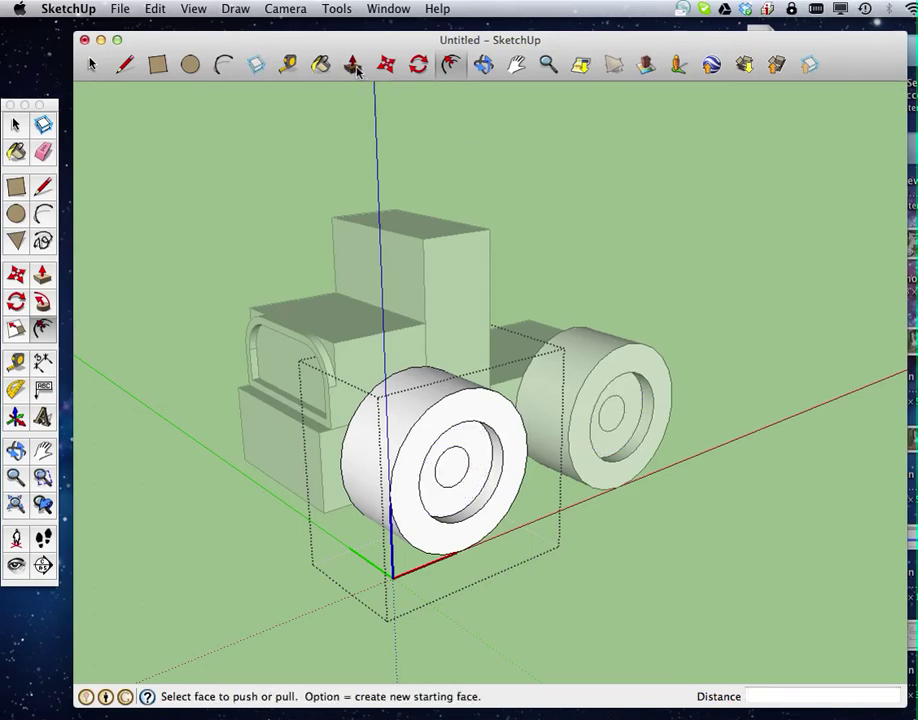
pyautogui.click(461, 475)
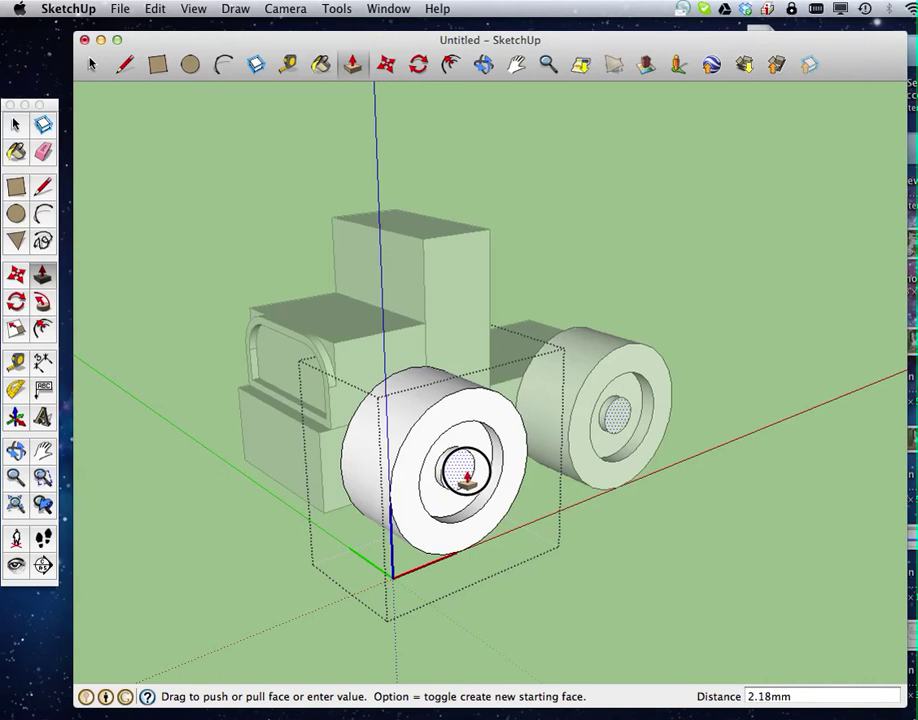
pyautogui.click(467, 478)
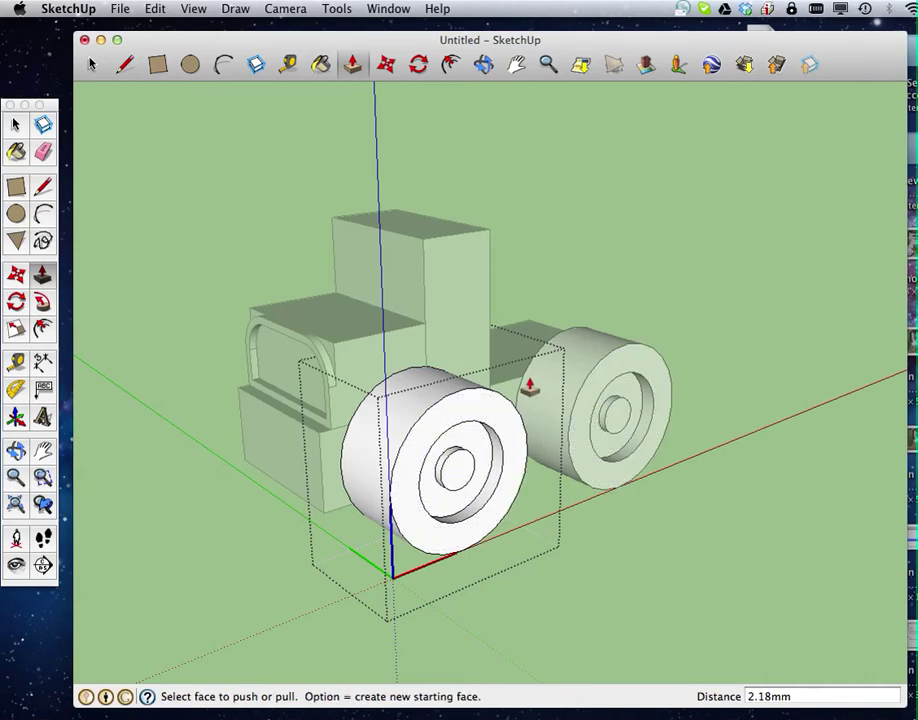
# Paint the wheel's tread dark grey and its outer ring face a darker shade of grey.
pyautogui.click(319, 64)
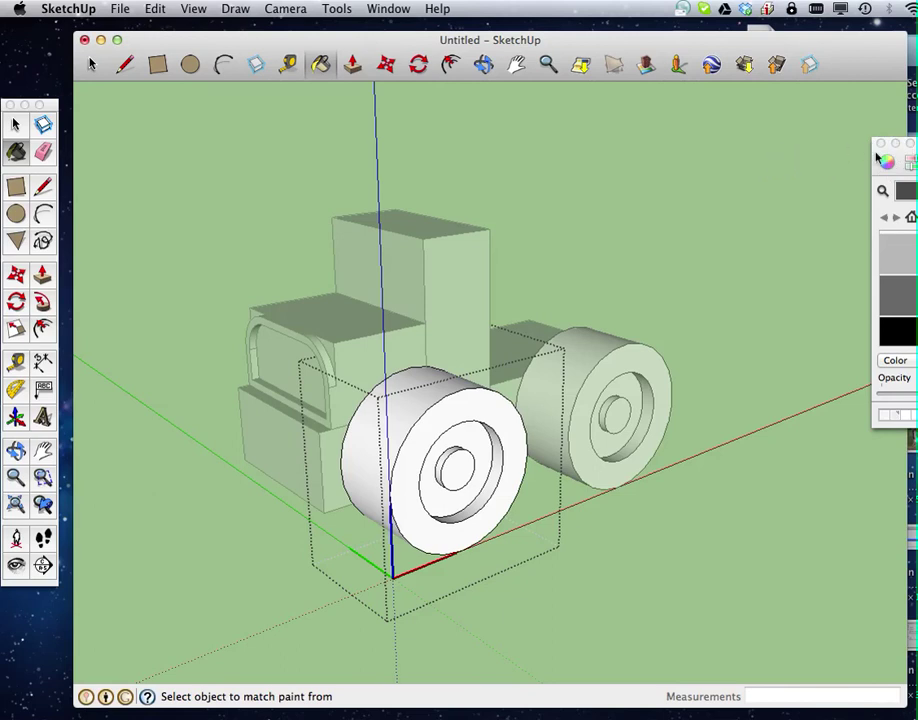
pyautogui.moveTo(890, 152); pyautogui.dragTo(758, 146)
pyautogui.click(771, 294)
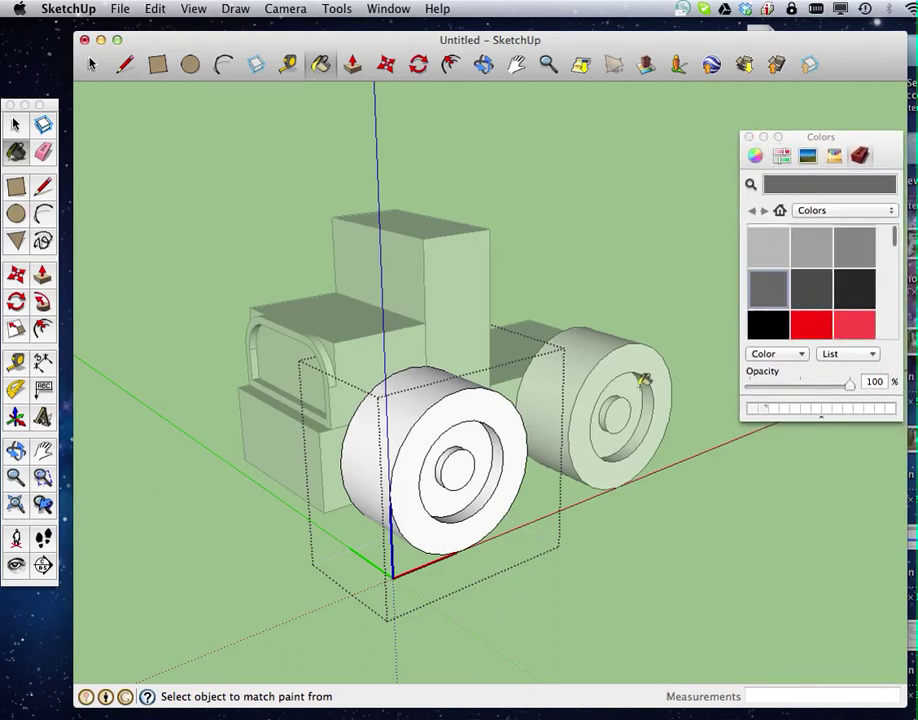
pyautogui.click(411, 407)
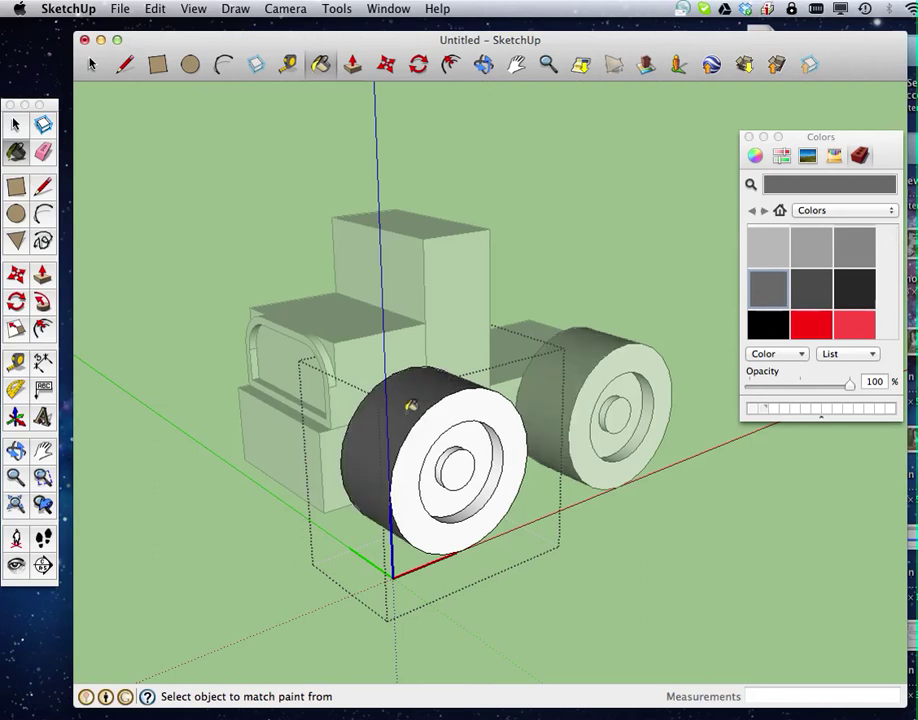
pyautogui.click(820, 294)
pyautogui.click(419, 446)
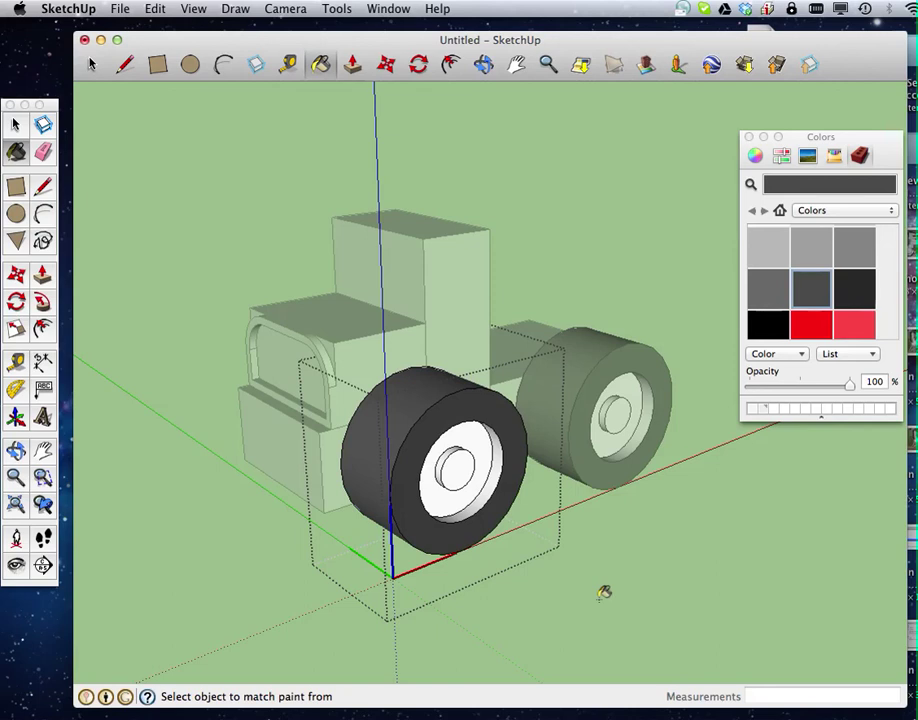
# Paint the wheel's recessed face and the hub's front face red, and close the wheel component.
pyautogui.click(822, 323)
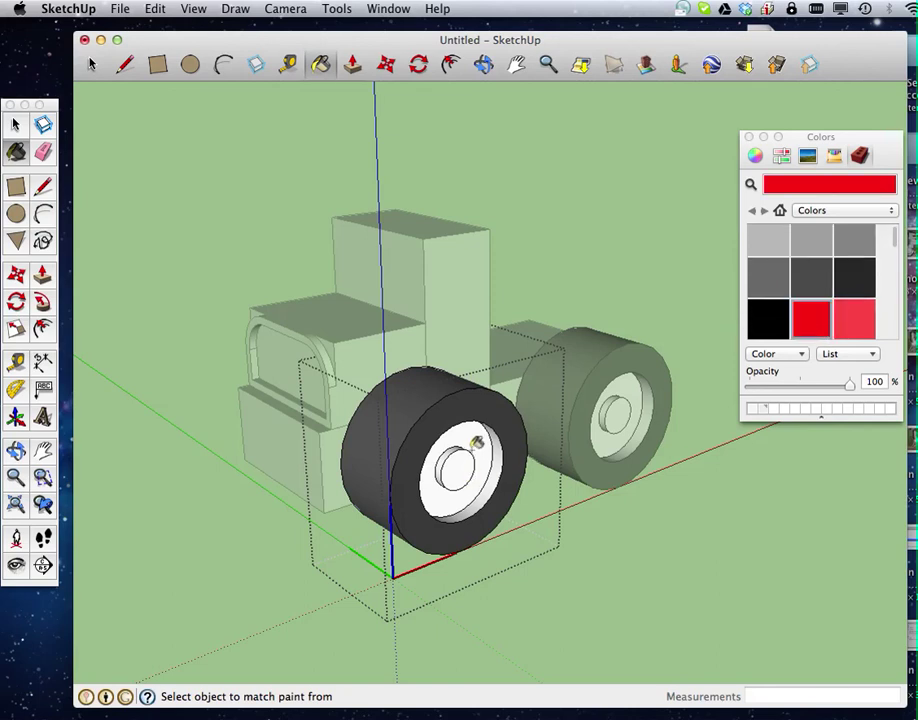
pyautogui.click(477, 437)
pyautogui.click(464, 461)
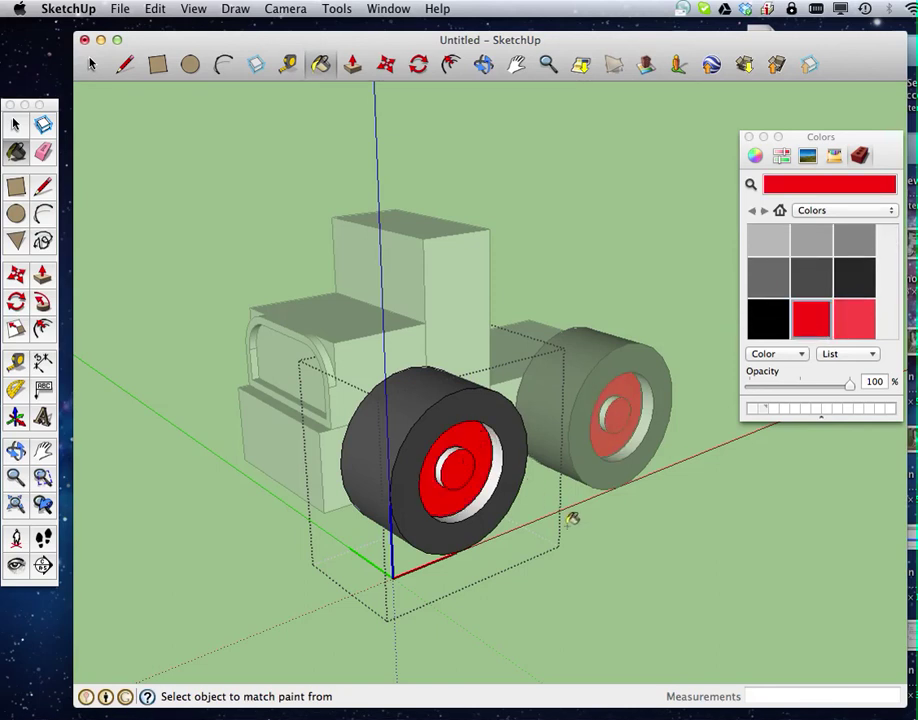
pyautogui.click(90, 66)
pyautogui.click(137, 183)
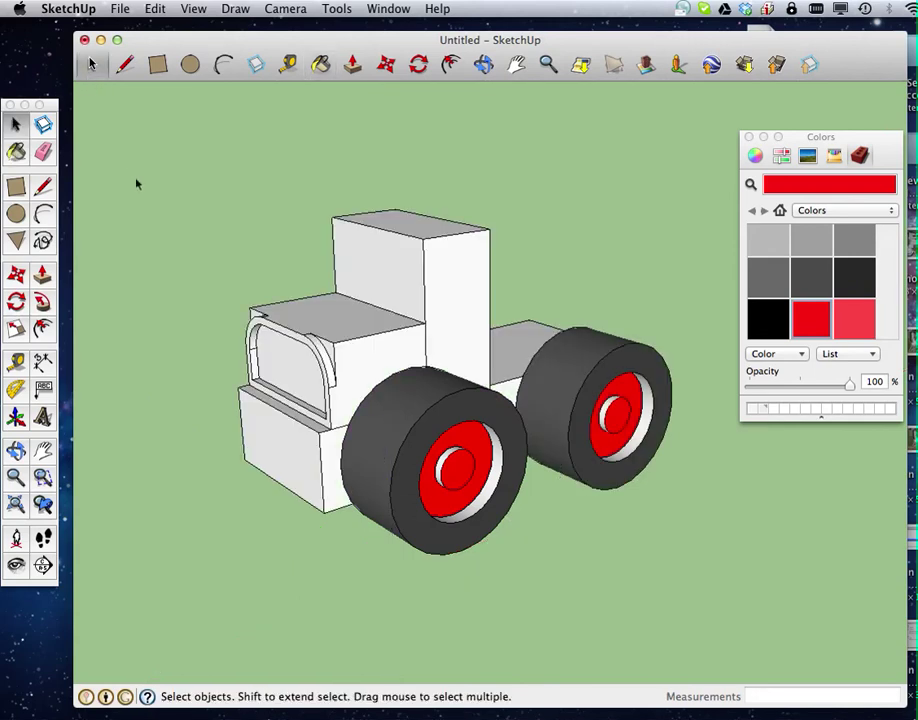
# Close the colour palette and examine the painted vehicle from the front and from above.
pyautogui.click(483, 64)
pyautogui.moveTo(270, 205); pyautogui.dragTo(268, 299)
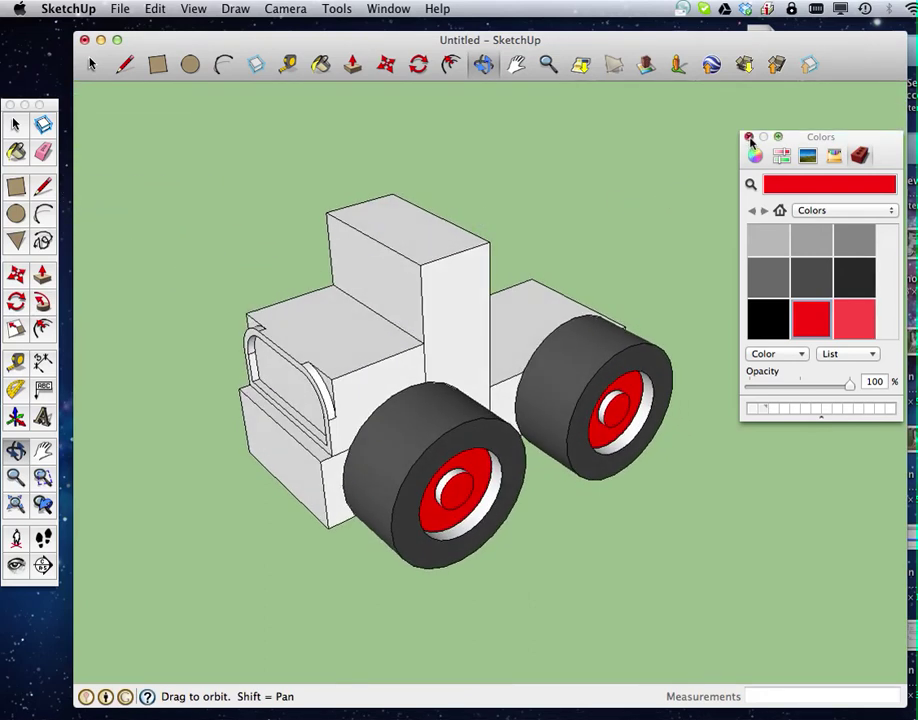
pyautogui.click(752, 138)
pyautogui.moveTo(328, 232); pyautogui.dragTo(455, 166)
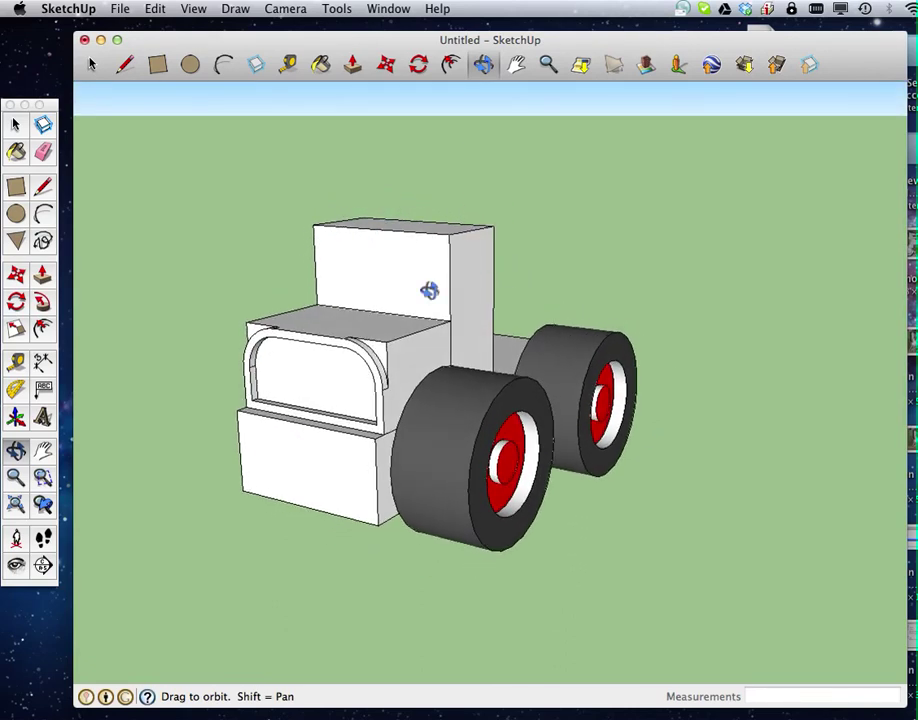
pyautogui.moveTo(492, 328); pyautogui.dragTo(375, 424)
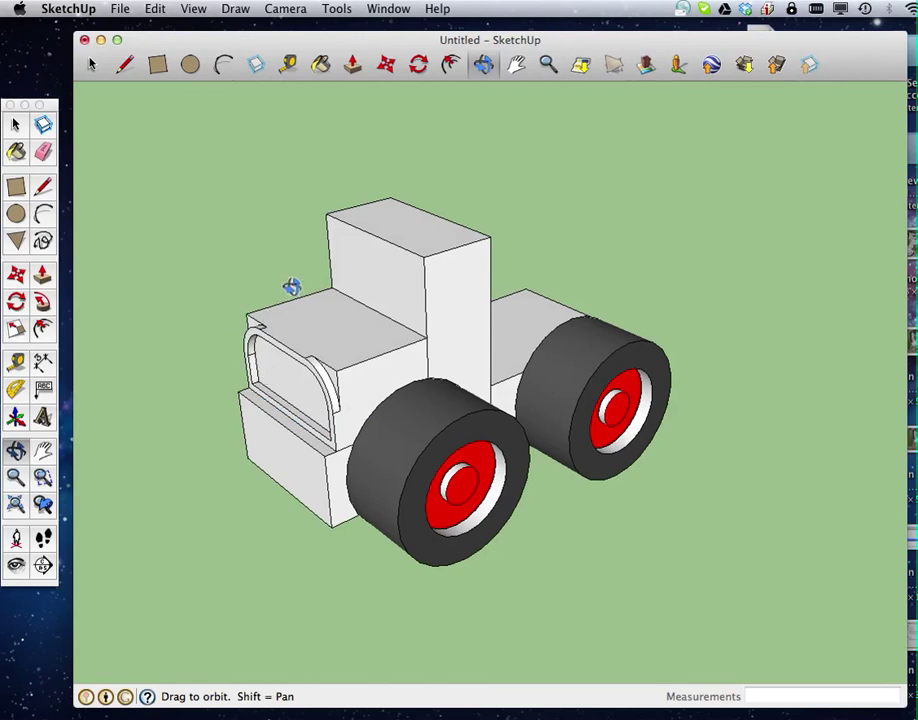